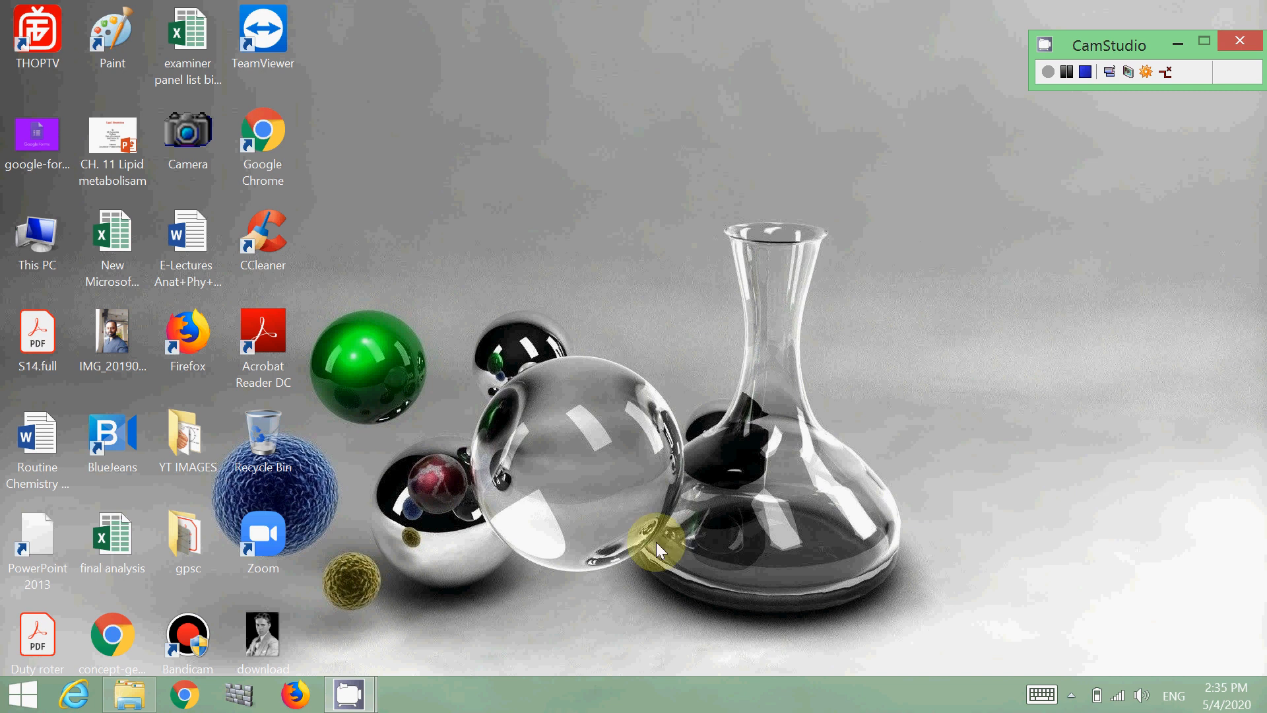
- Open Google Chrome and search the web for "google forms"
left_click(185, 694)
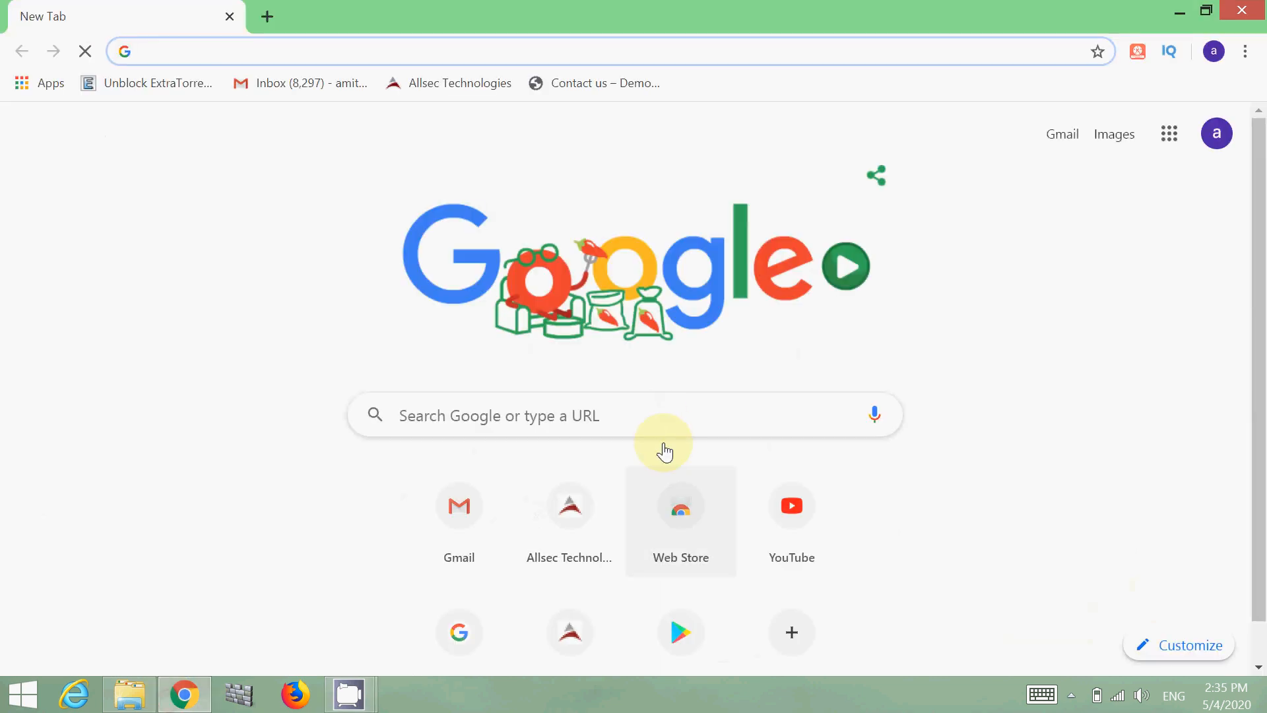
left_click(660, 421)
type("ggo")
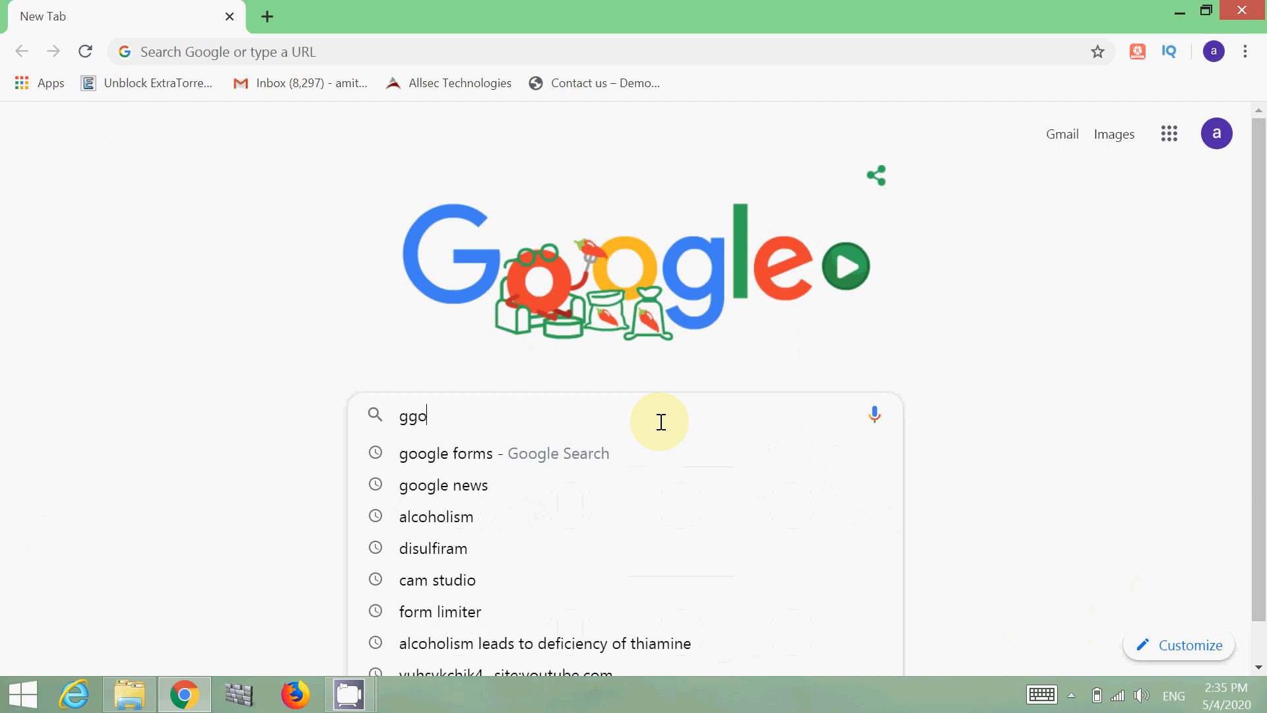
key("BackSpace")
key("BackSpace")
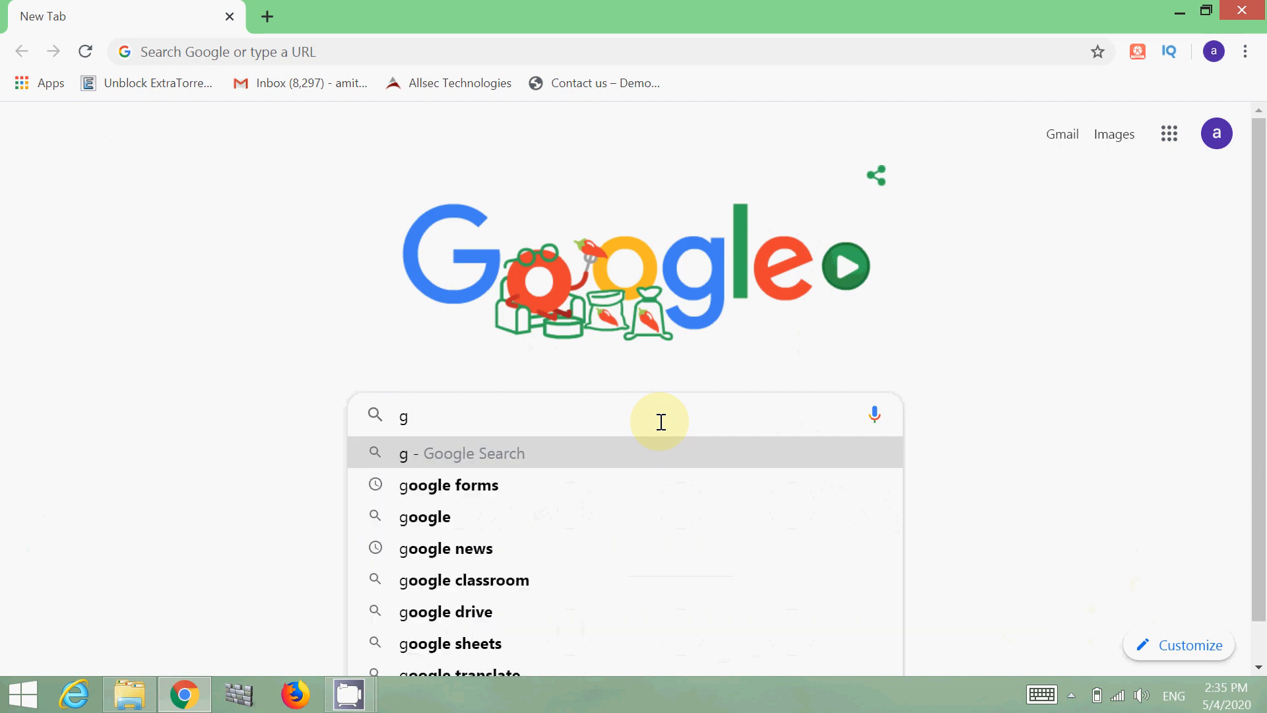
type("oogle forms")
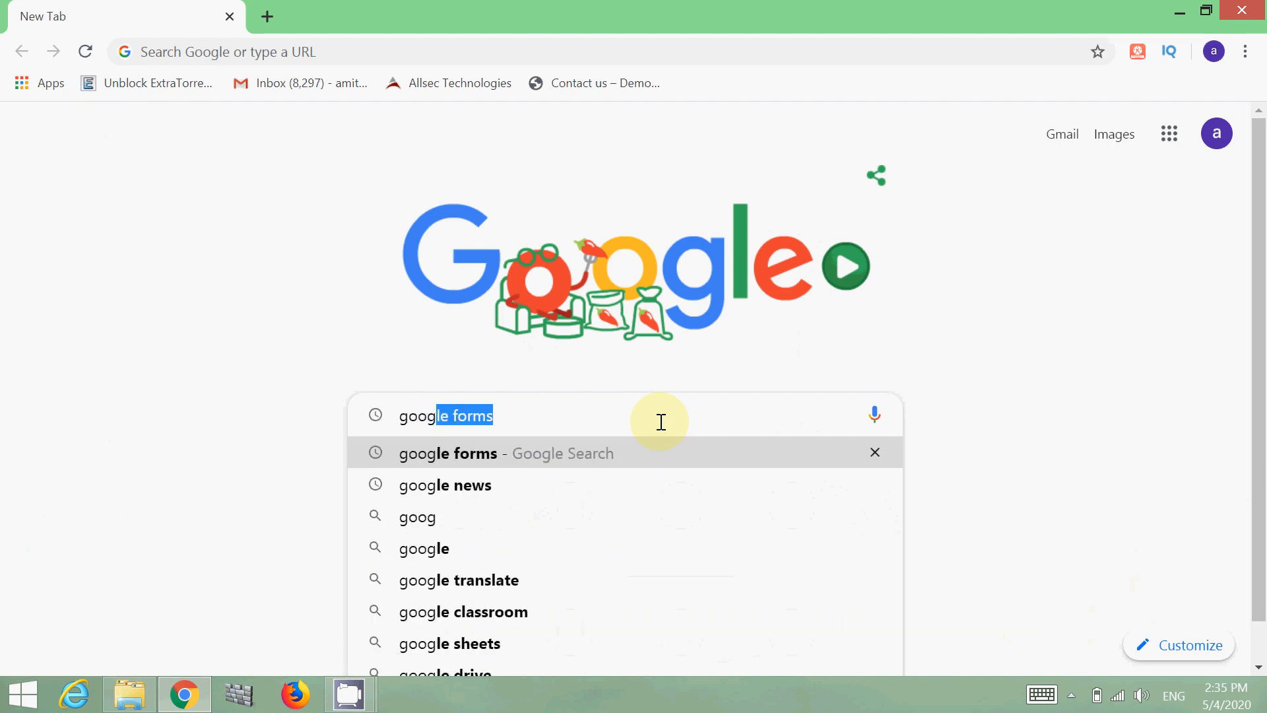
left_click(634, 462)
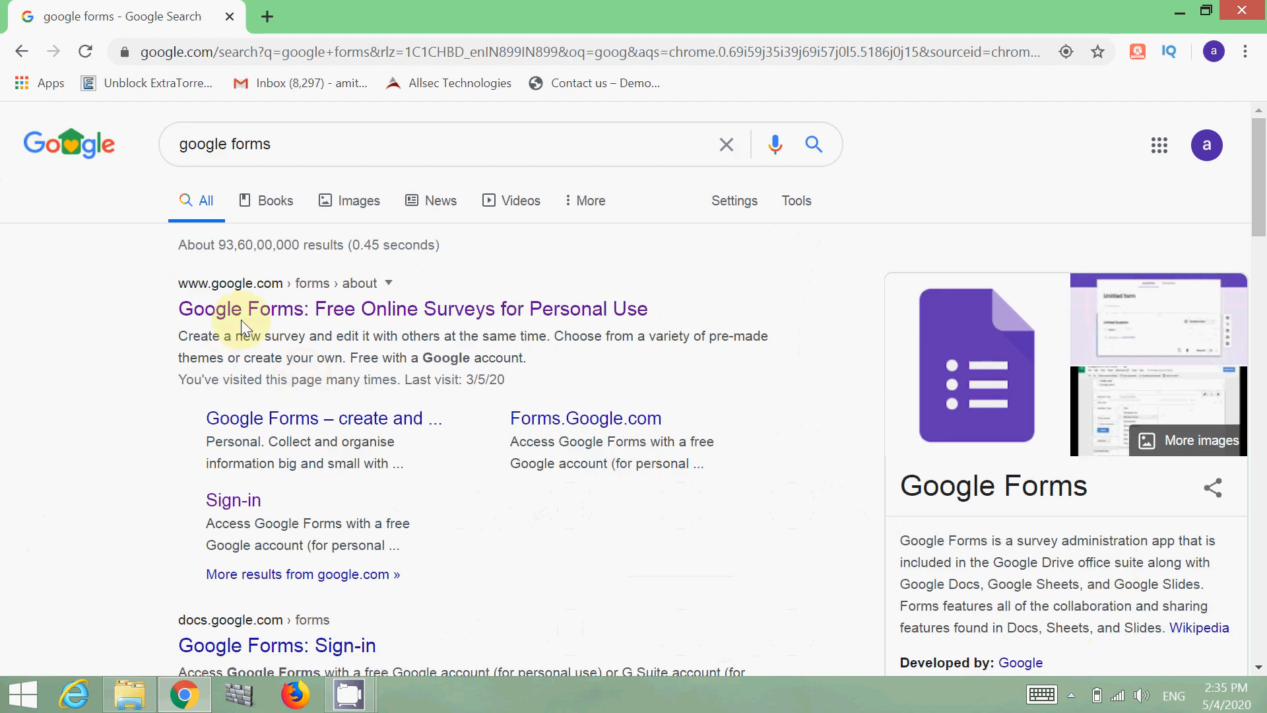
- Go to Google Forms from the search results and create a new blank form
left_click(368, 310)
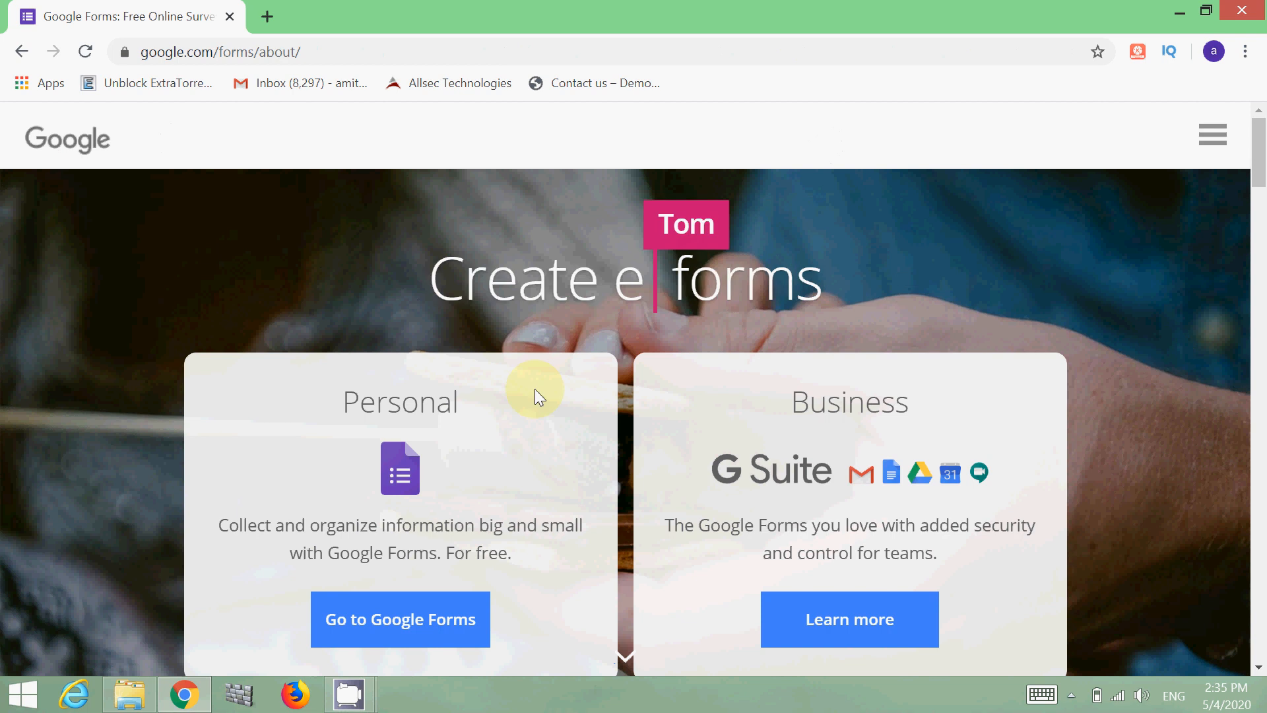
left_click(417, 630)
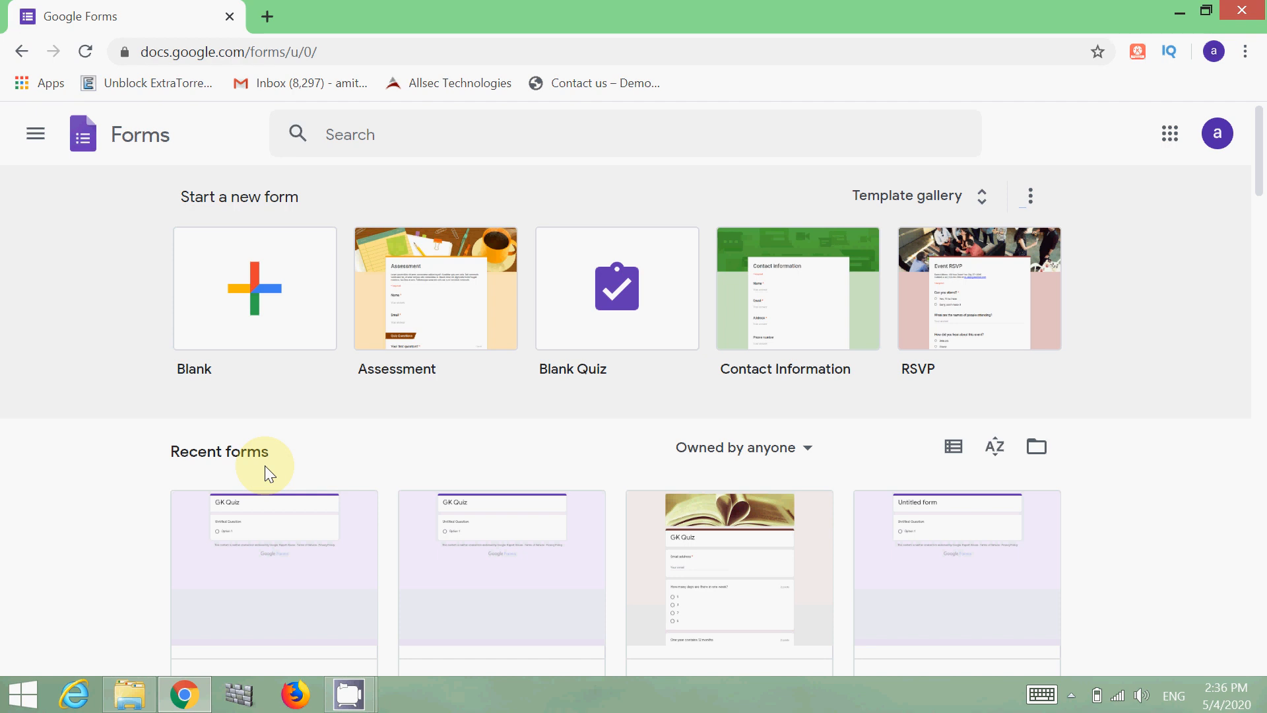
left_click(256, 301)
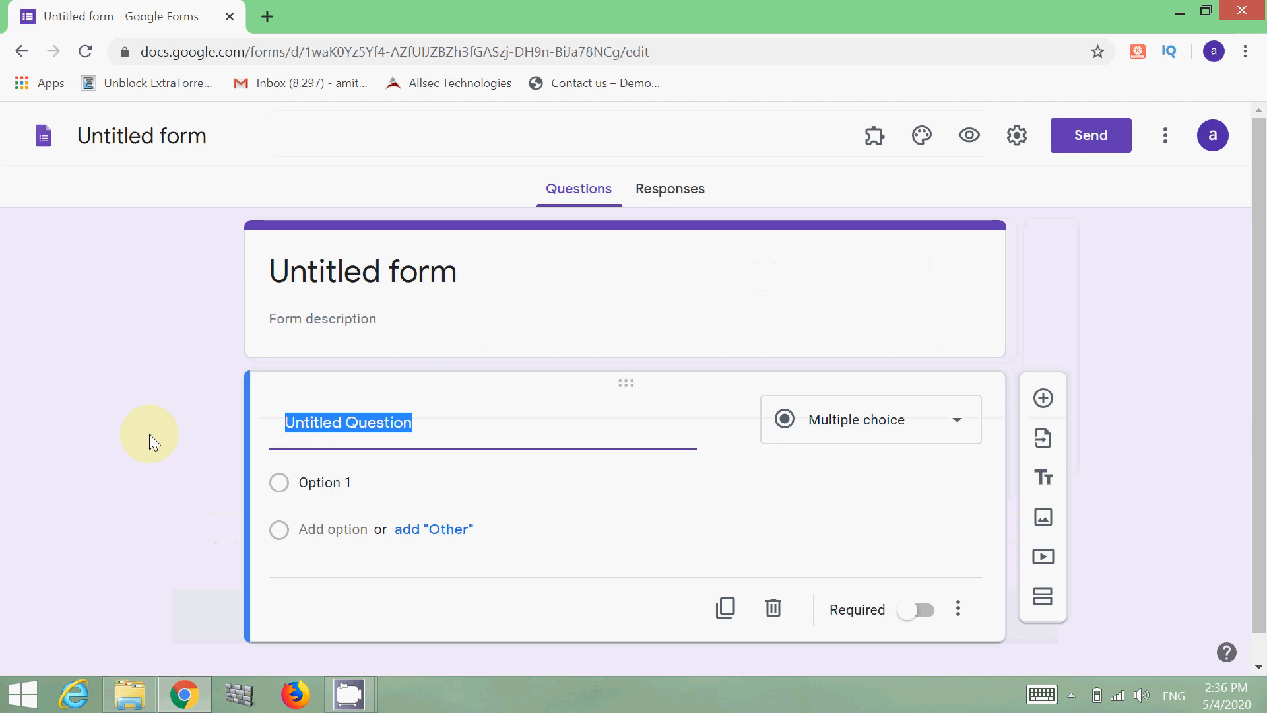
- Title the form "GK Quiz" and apply the same name to the form's file
left_click(417, 274)
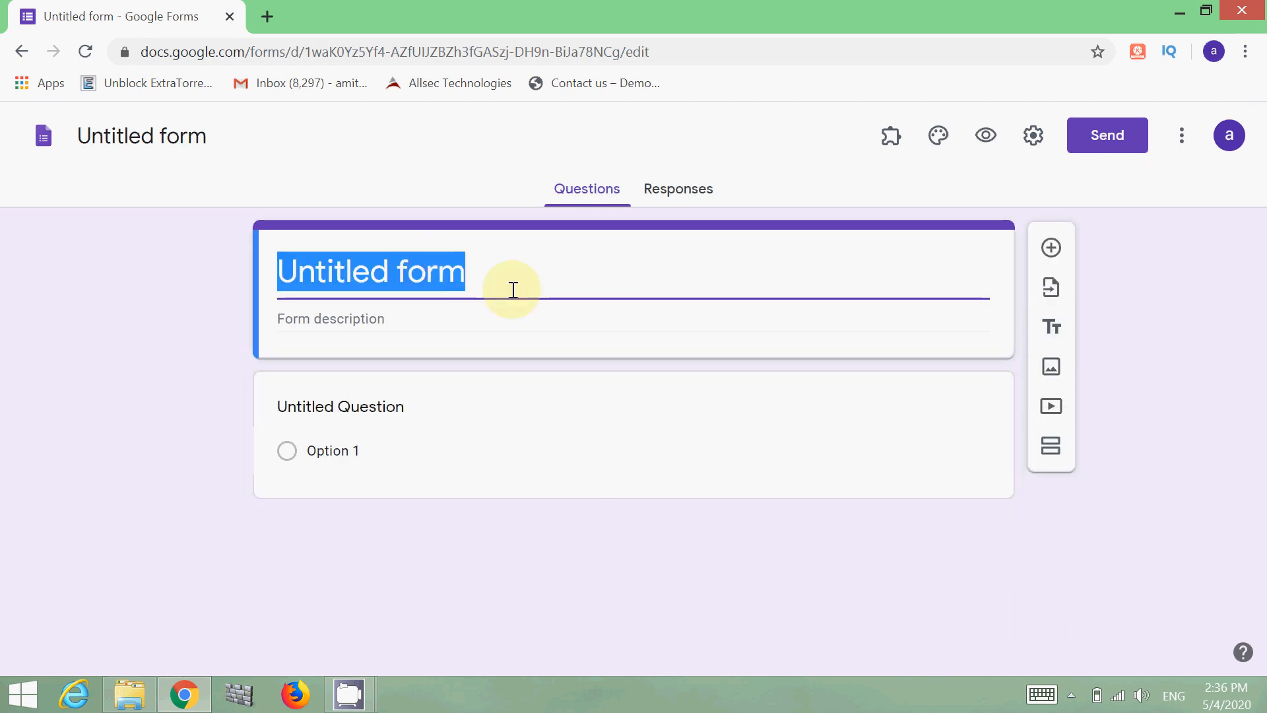
key("BackSpace")
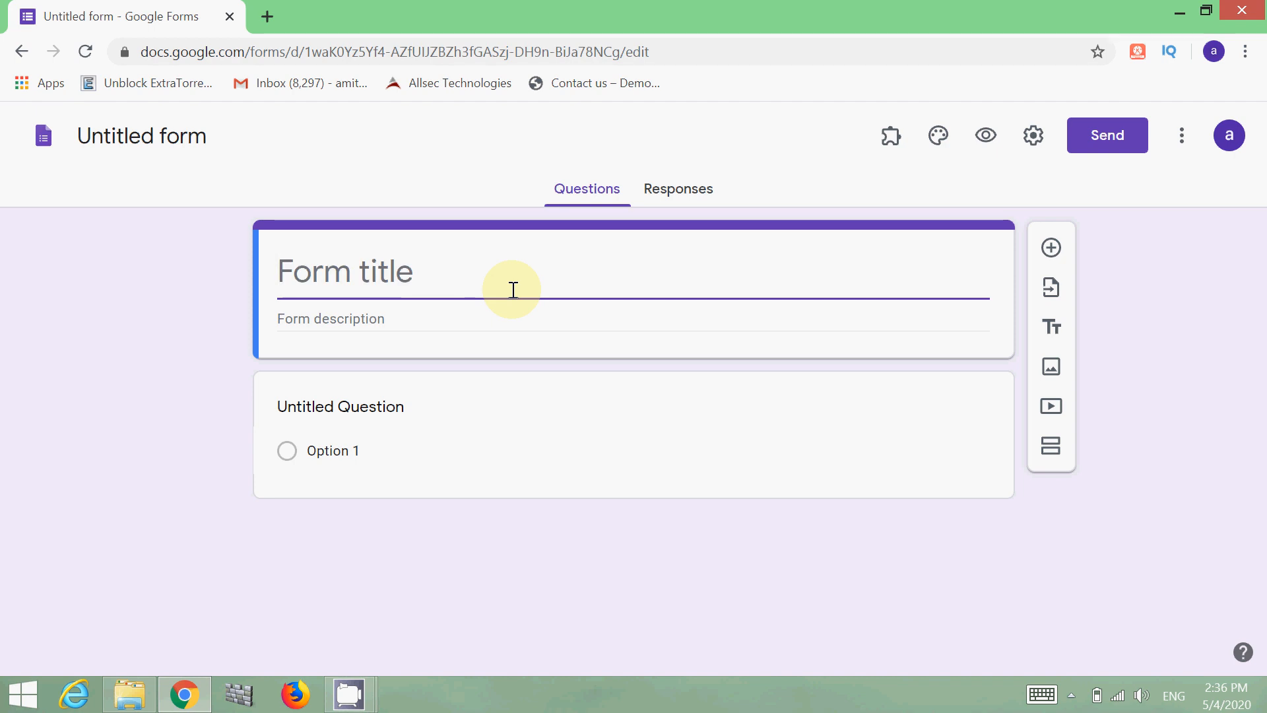
type("GK")
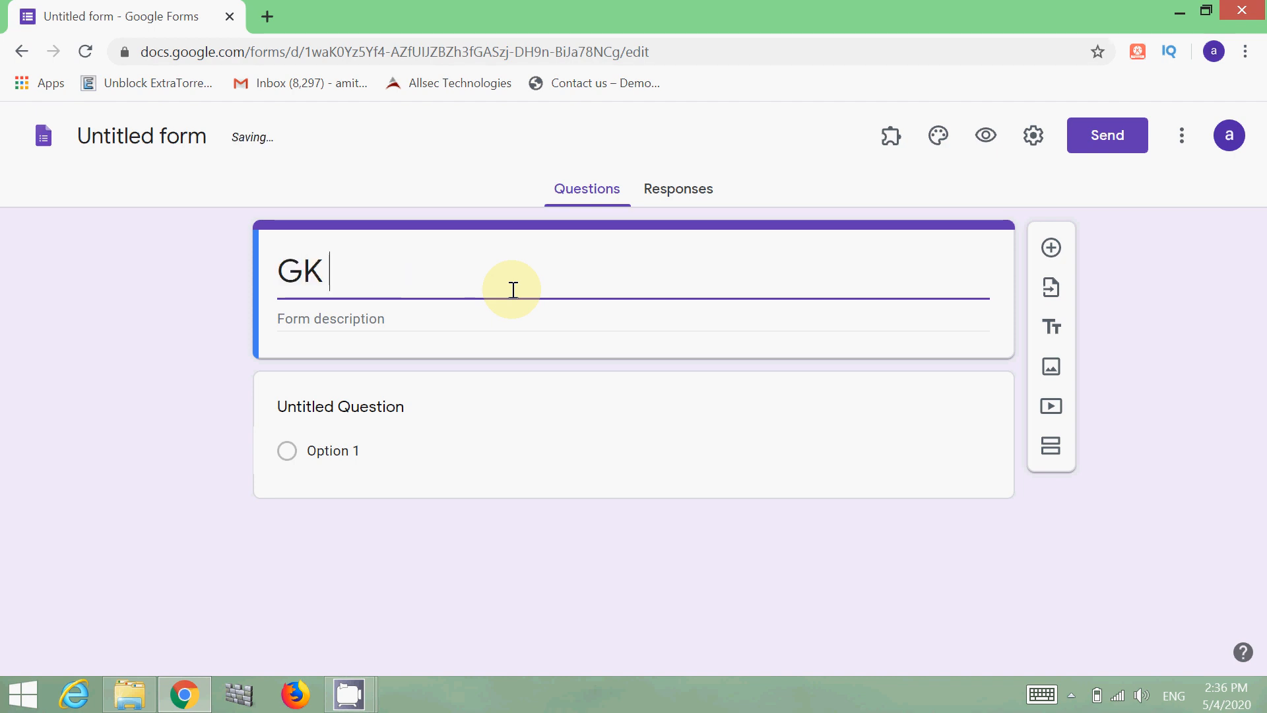
type(" Quiz")
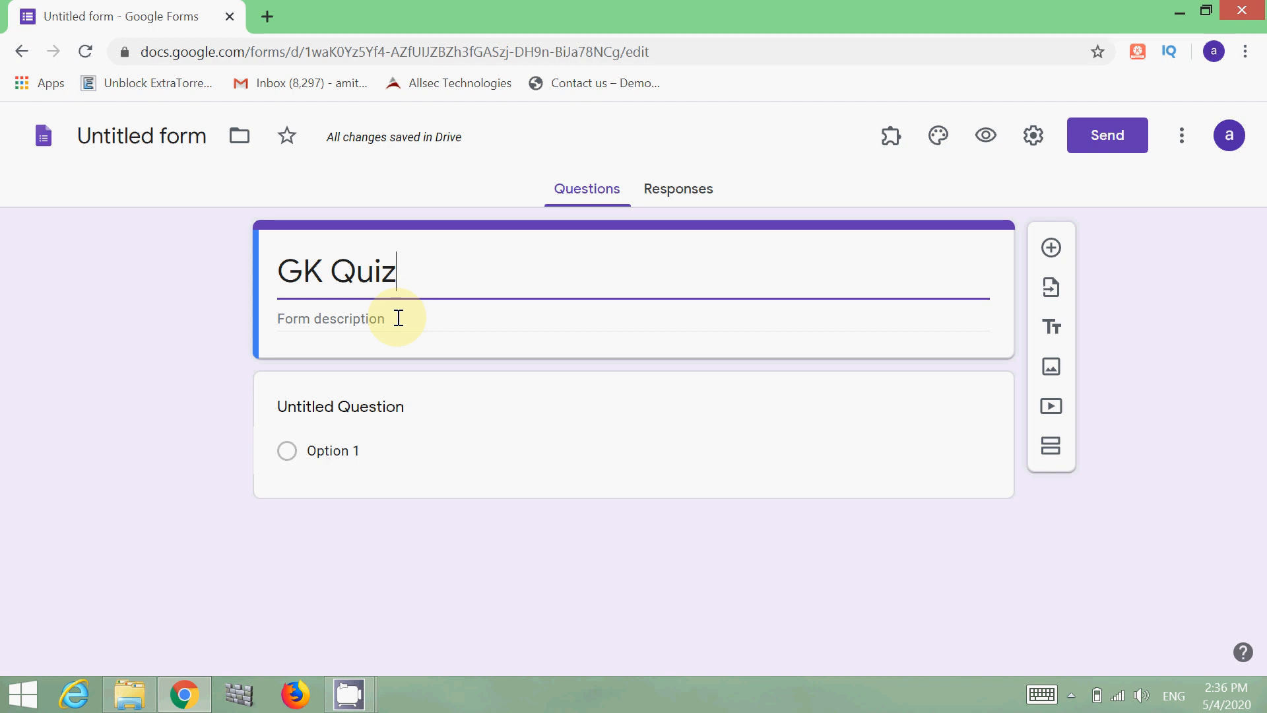
left_click(153, 136)
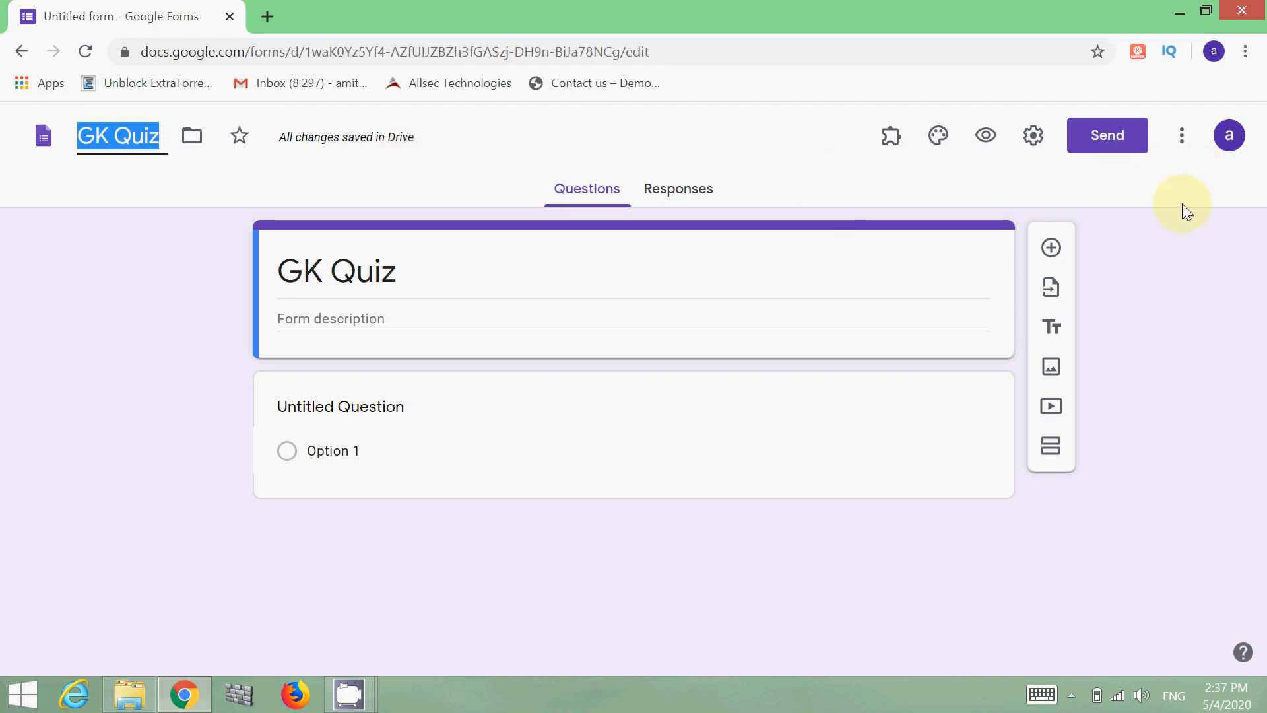
- In the form's general settings, collect email addresses without response receipts and limit respondents to 1 response
left_click(1036, 153)
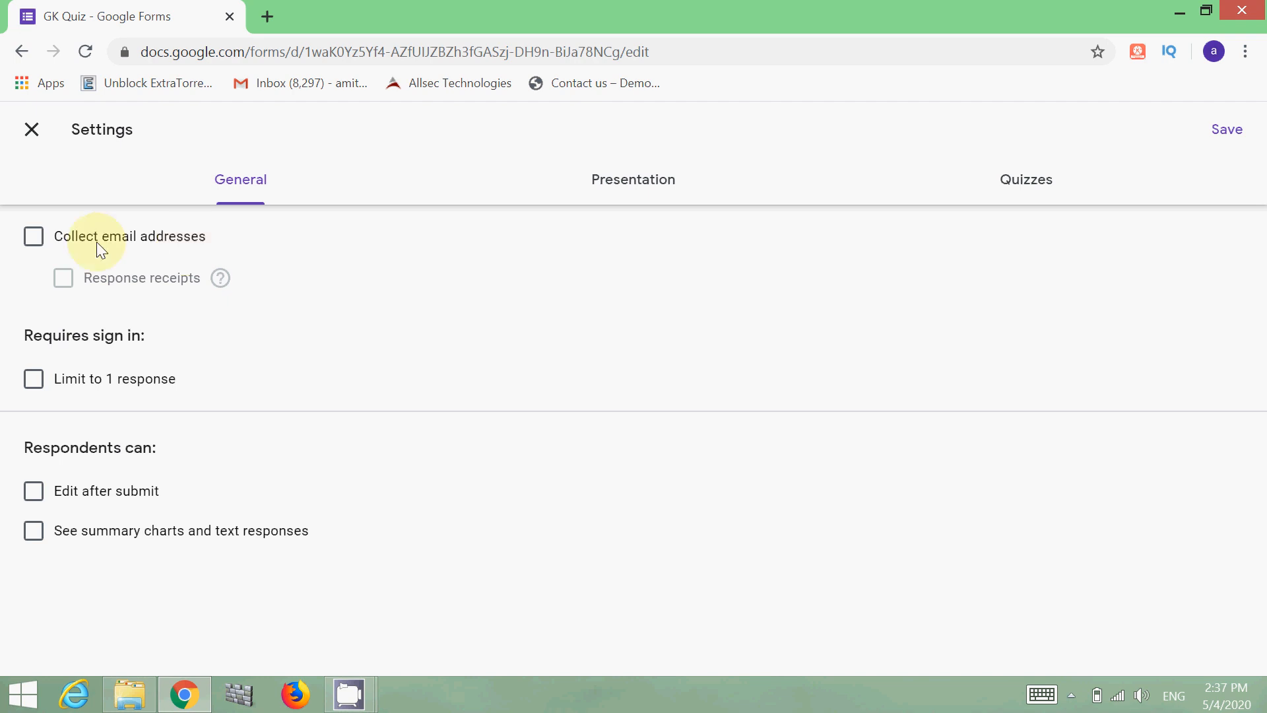
left_click(42, 243)
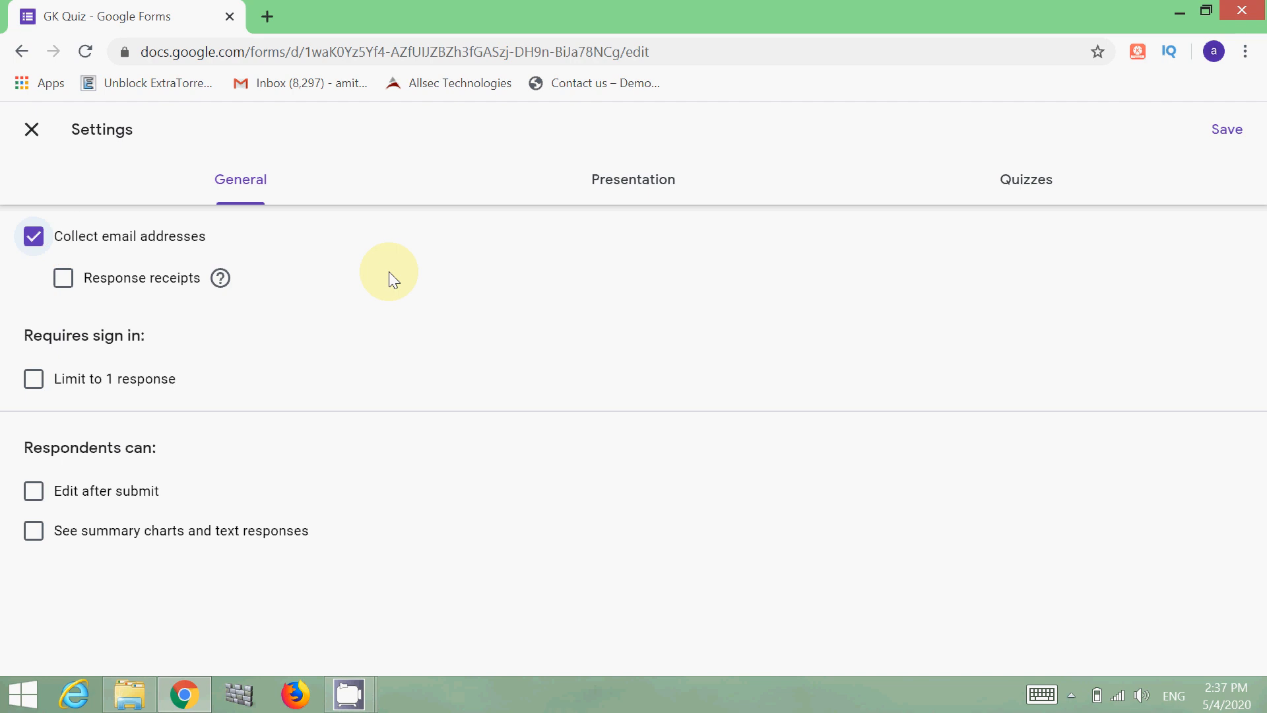
left_click(66, 284)
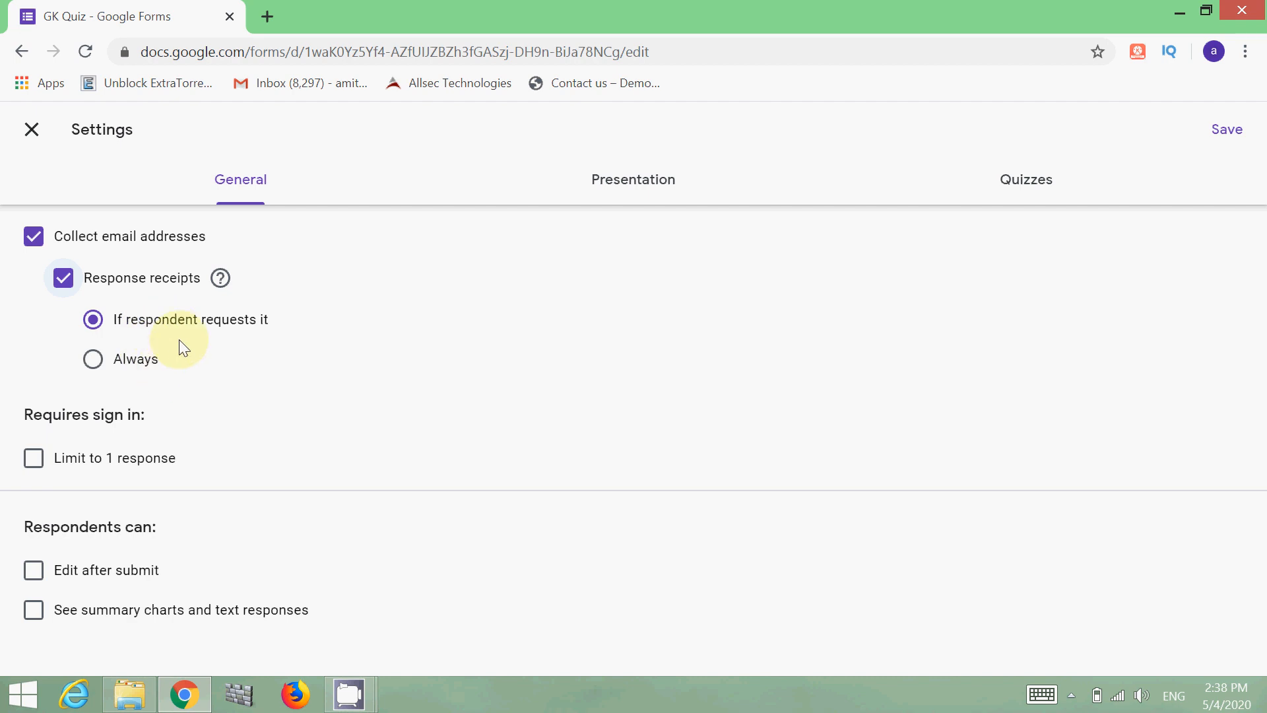
left_click(64, 279)
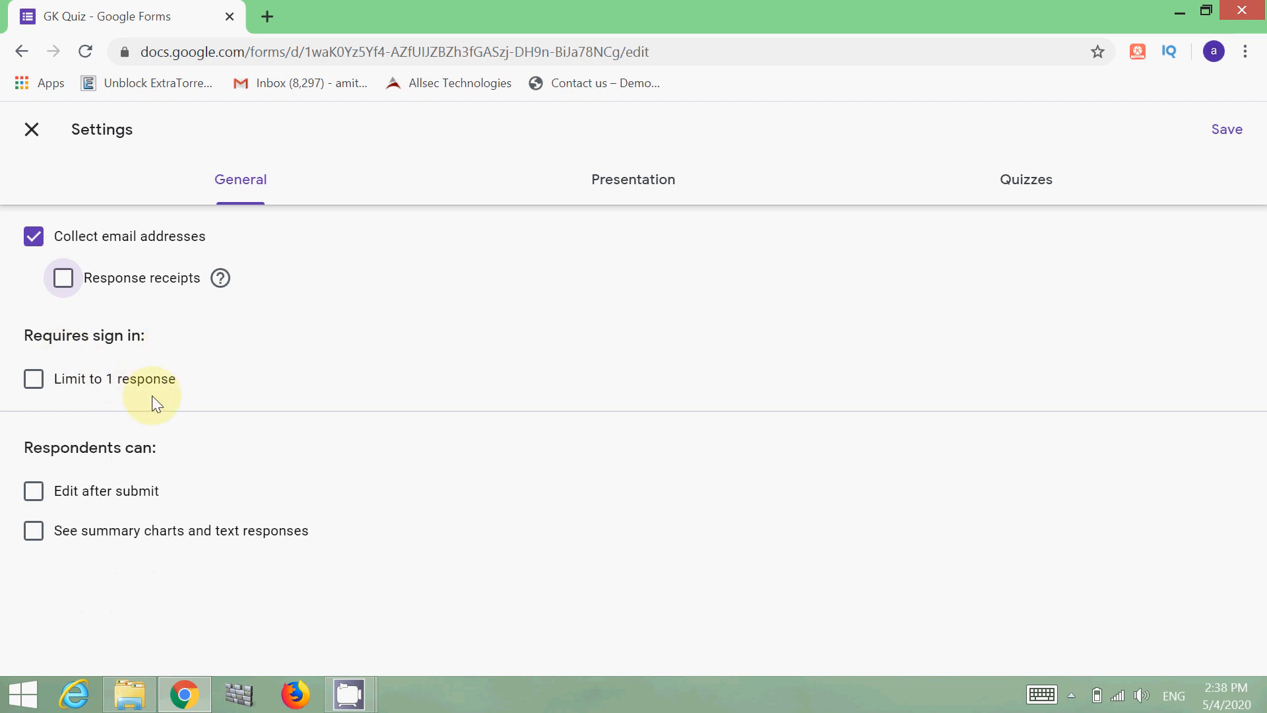
left_click(36, 382)
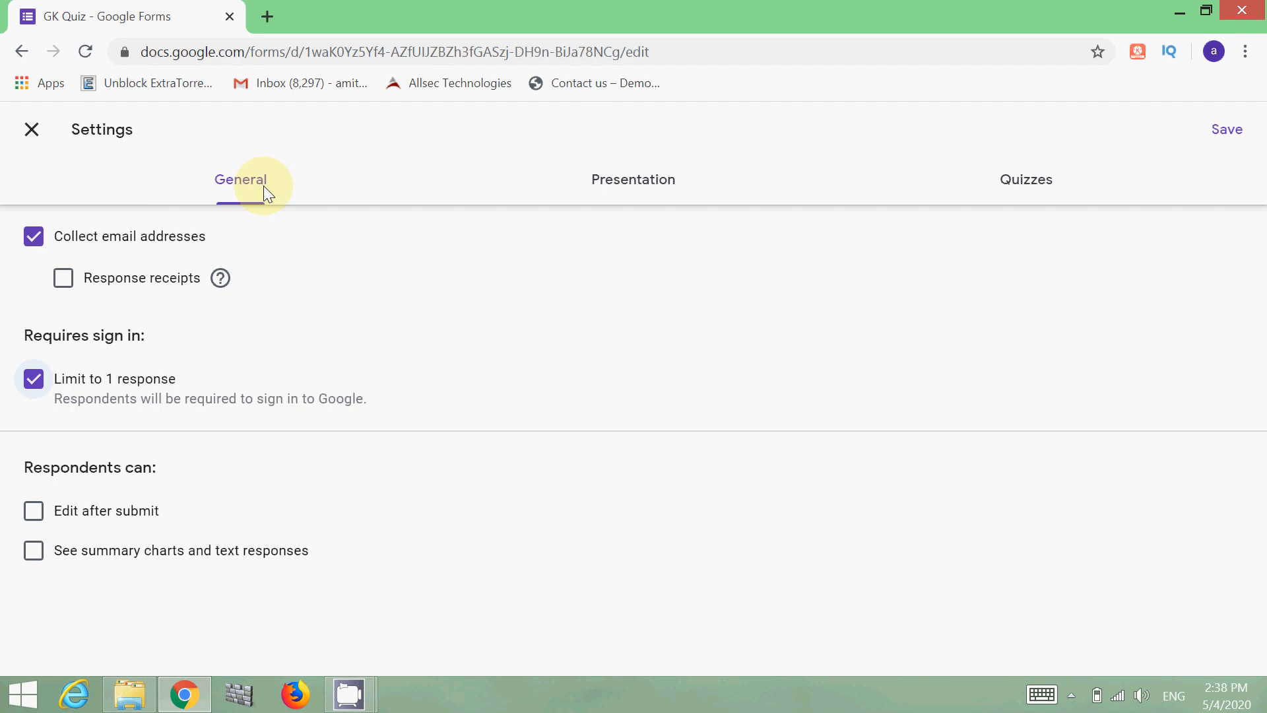
- In the presentation settings, enable the progress bar and shuffled question order
left_click(640, 189)
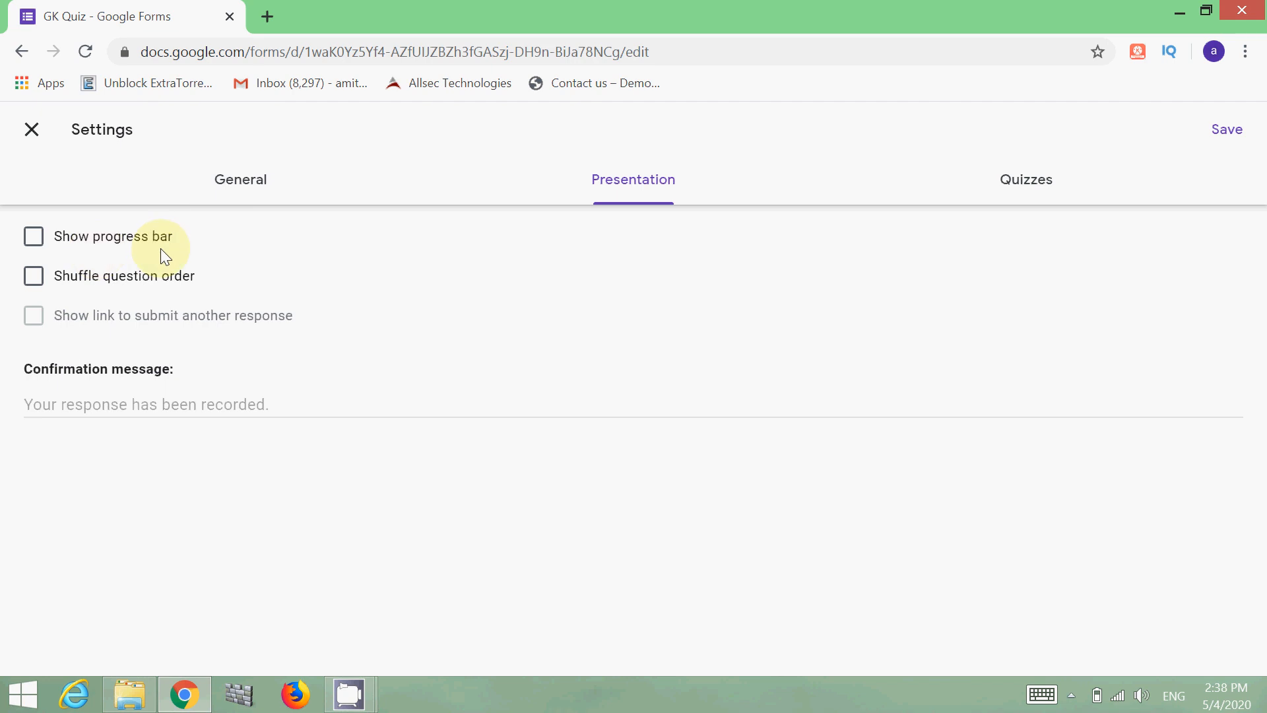
left_click(34, 239)
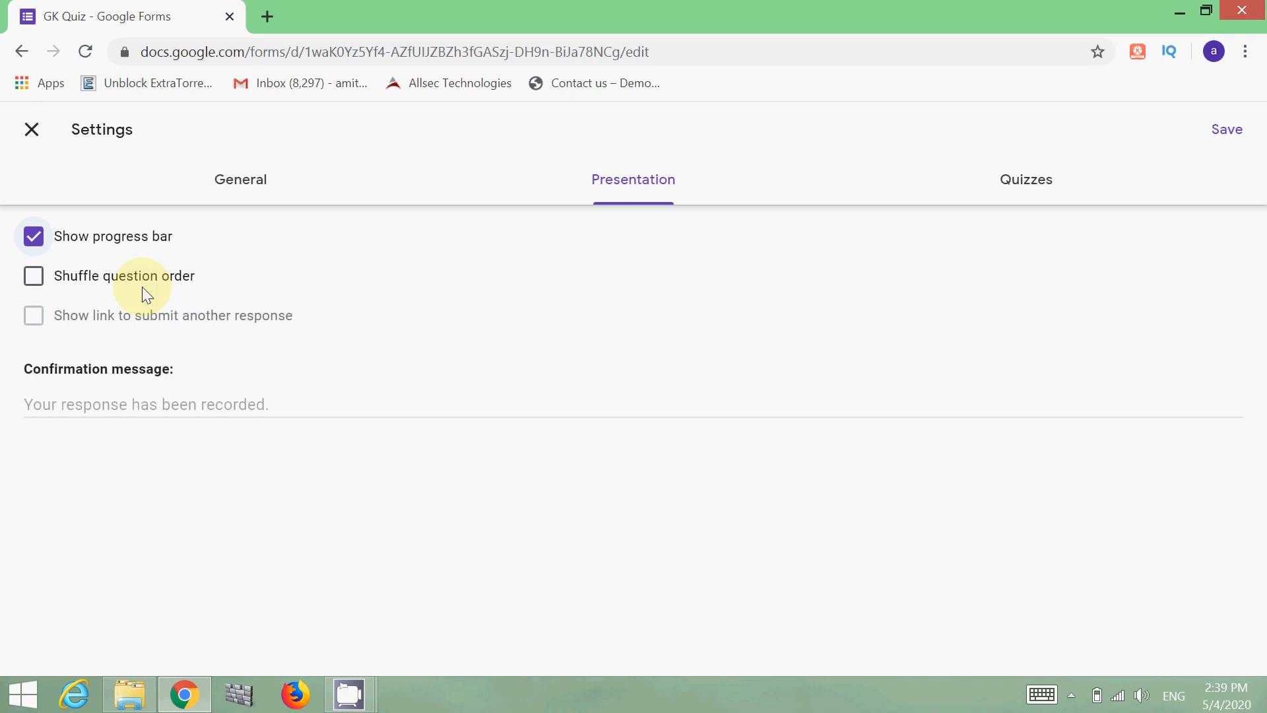
left_click(34, 278)
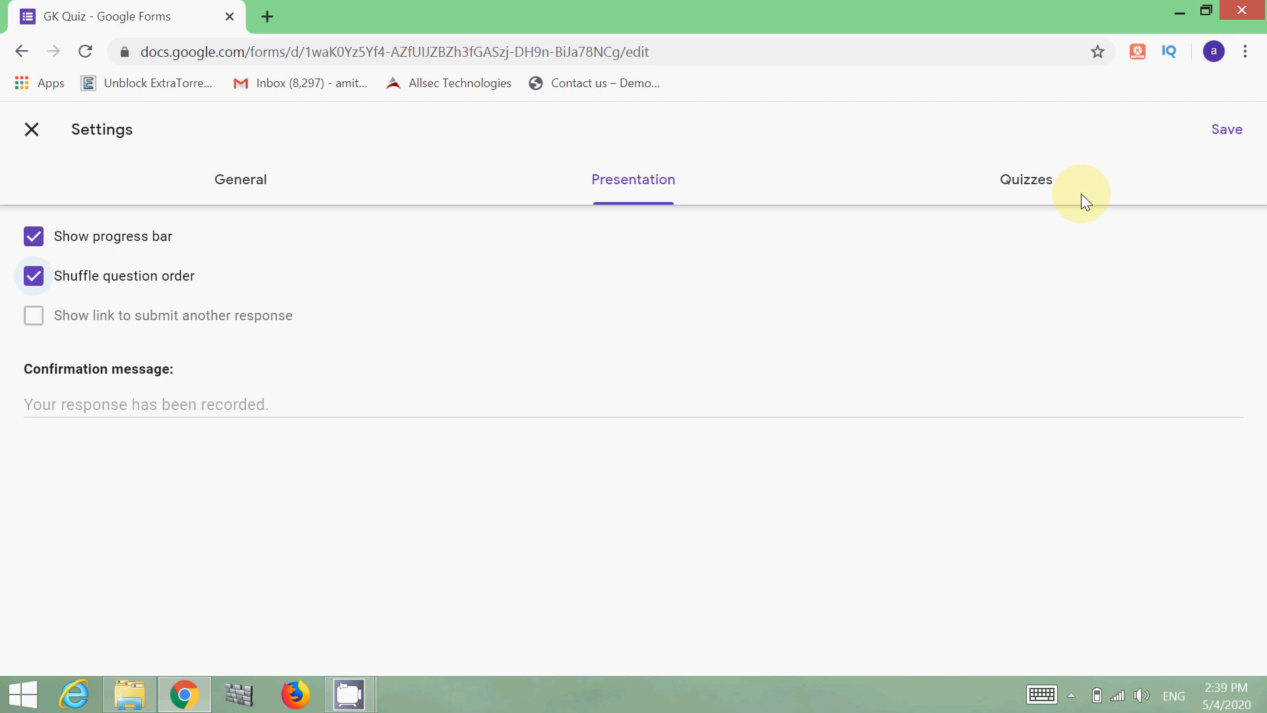
- Make the form a quiz and save the form settings
left_click(1029, 192)
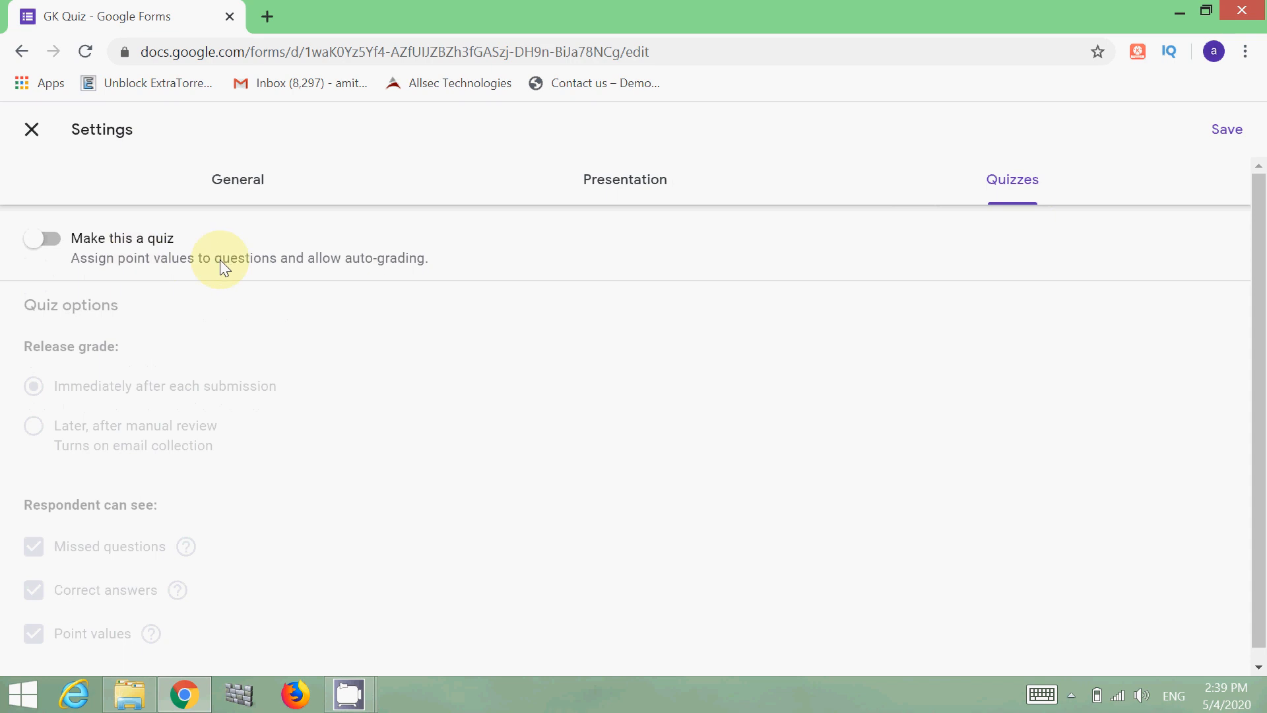
left_click(51, 243)
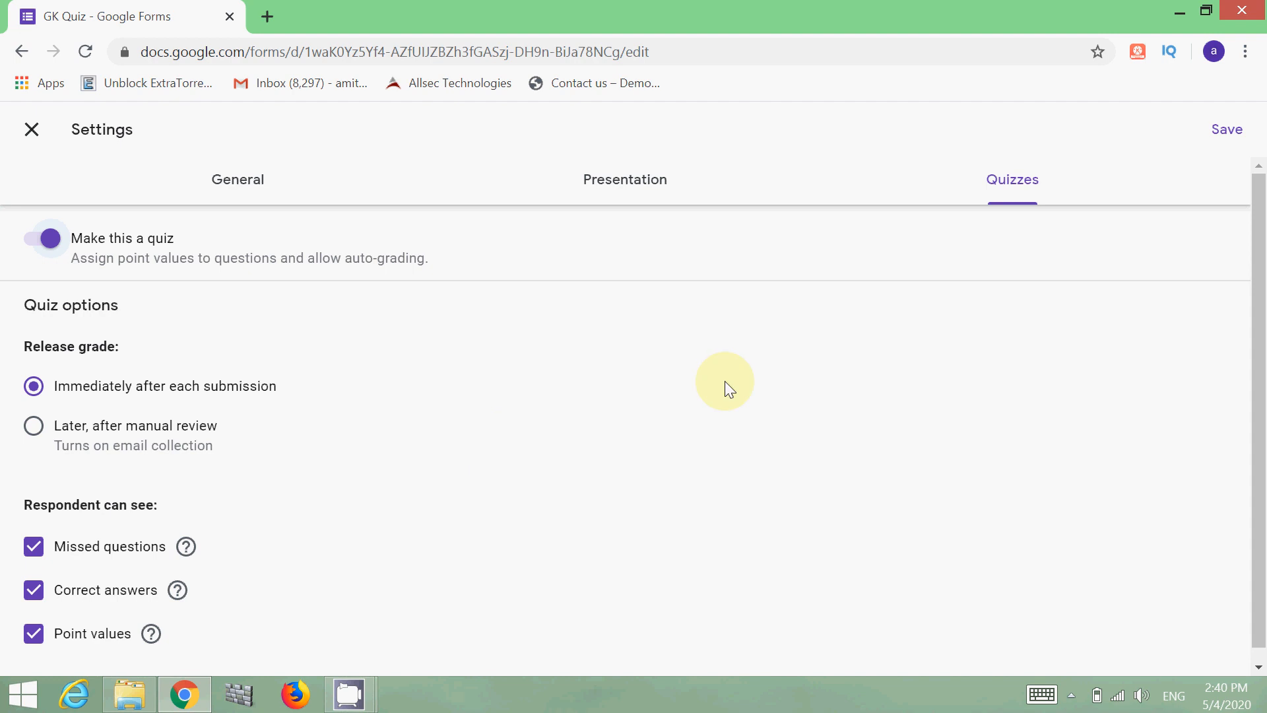
left_click(1228, 136)
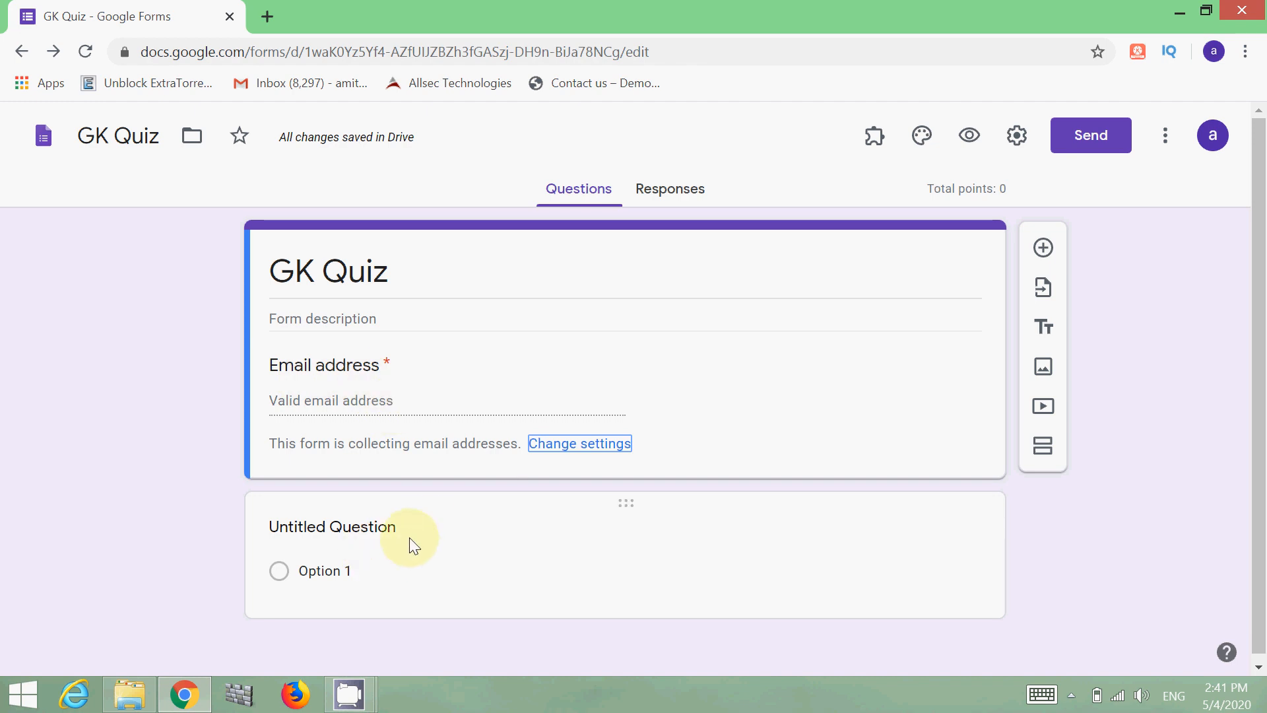
- Replace the untitled question's text with "How many days are there in one week?"
left_click(364, 522)
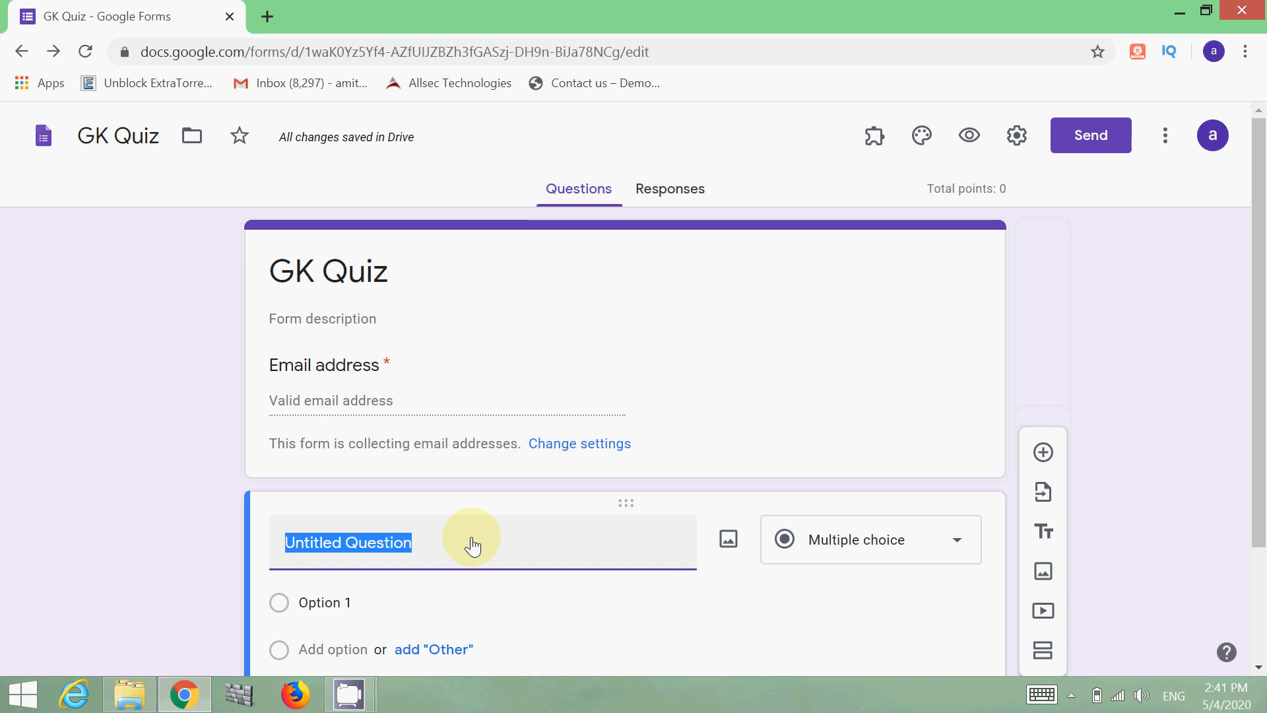
key("BackSpace")
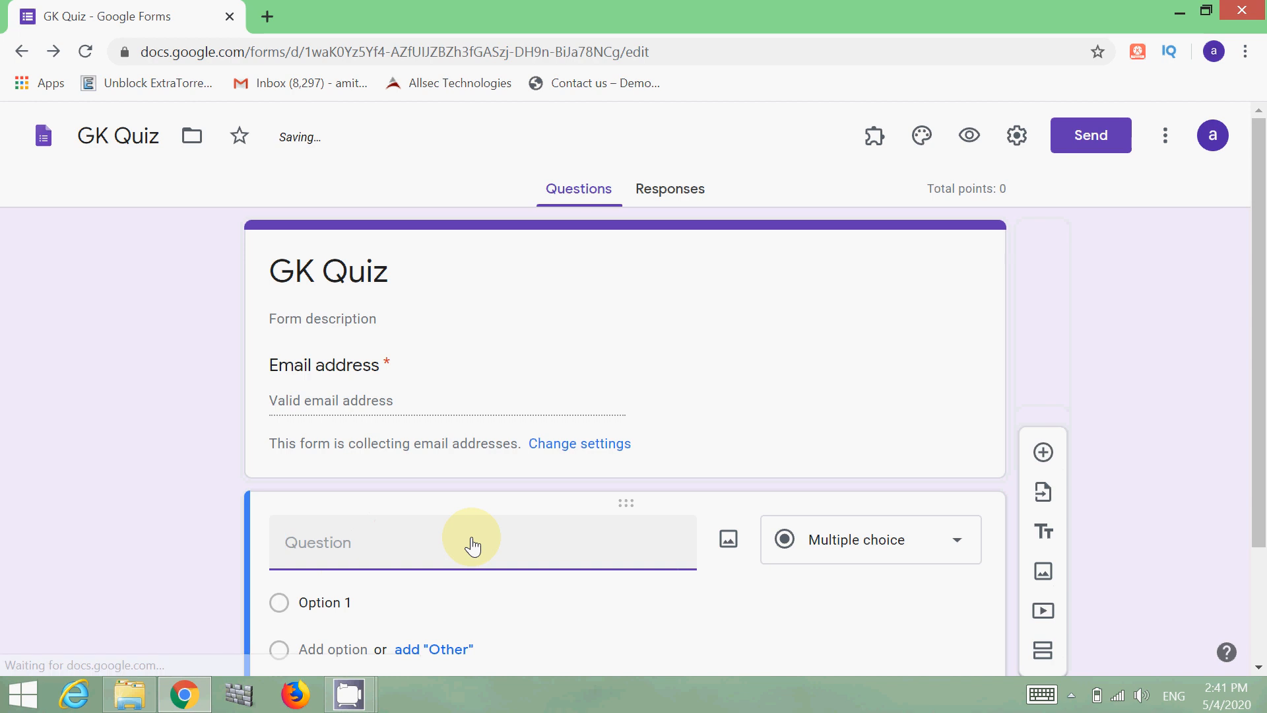
type("How man")
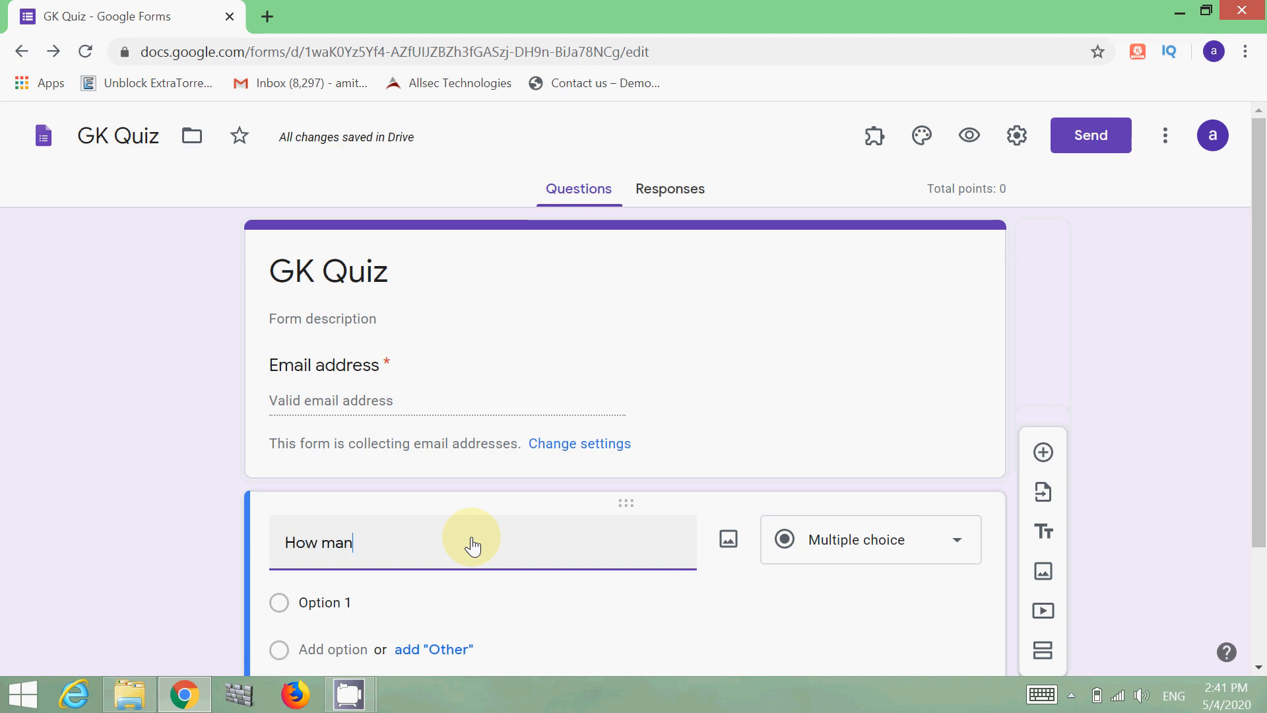
type("y days are t")
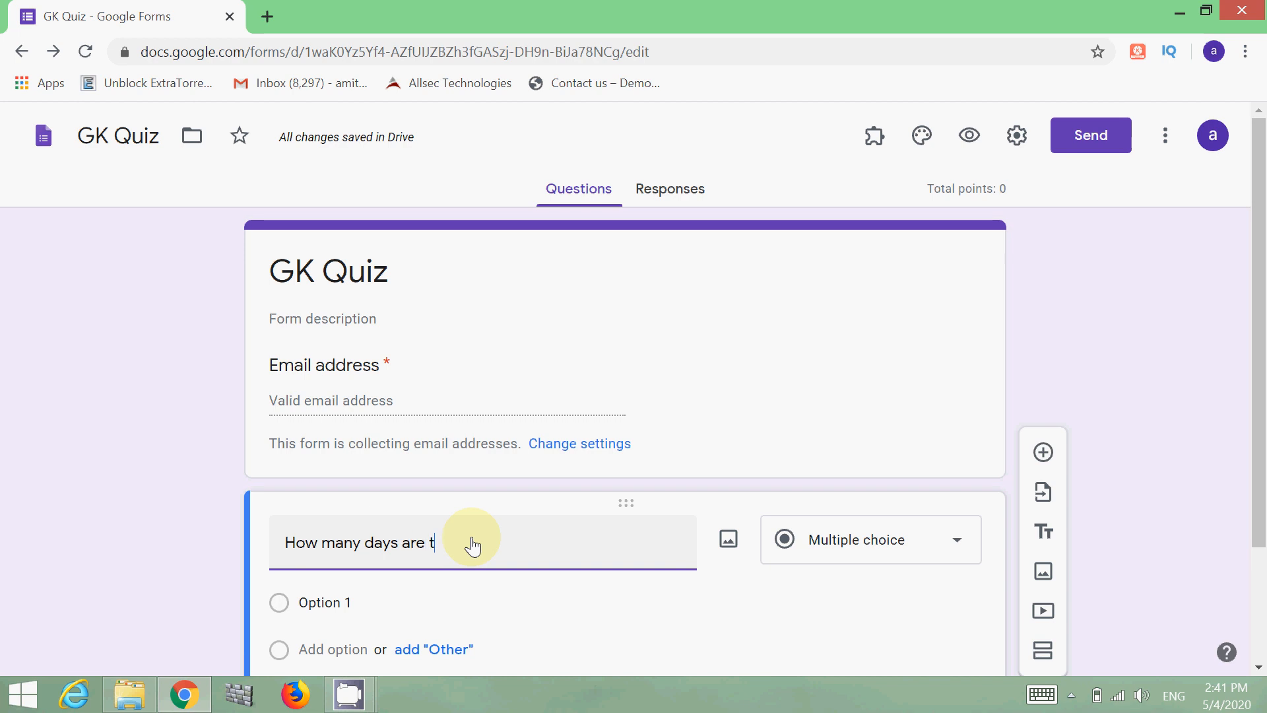
type("here in one wee")
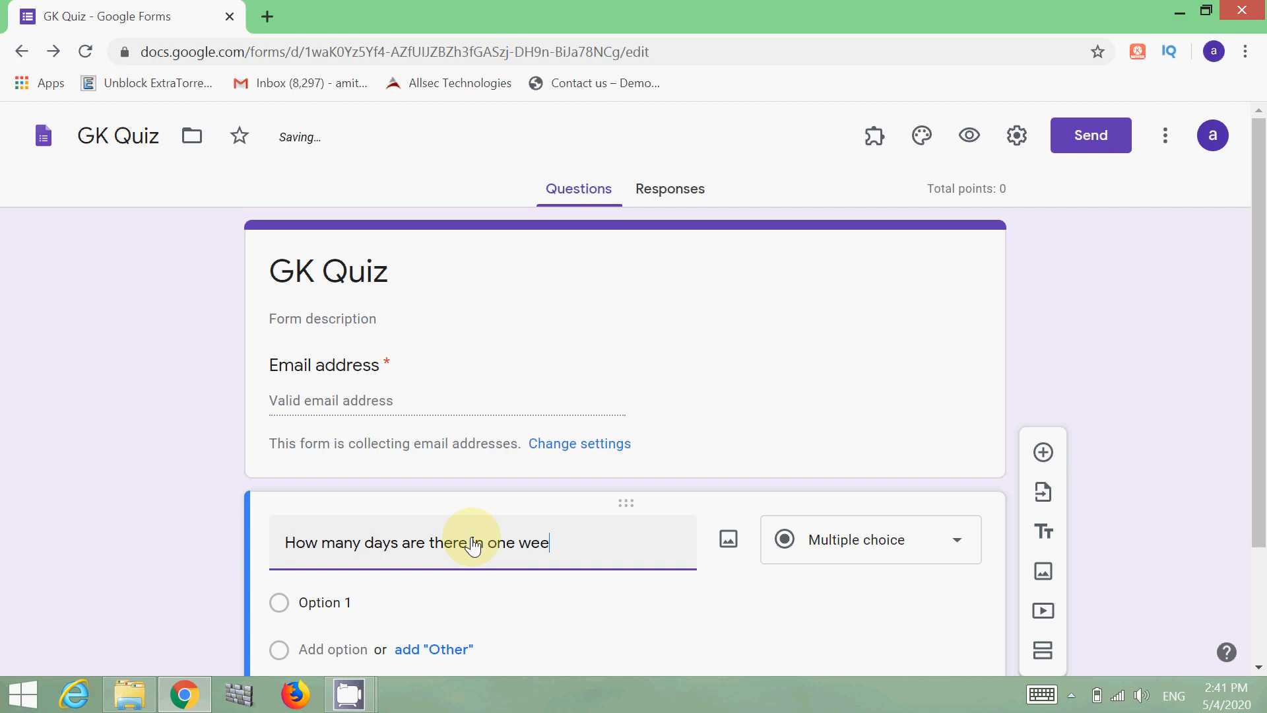
type("k?")
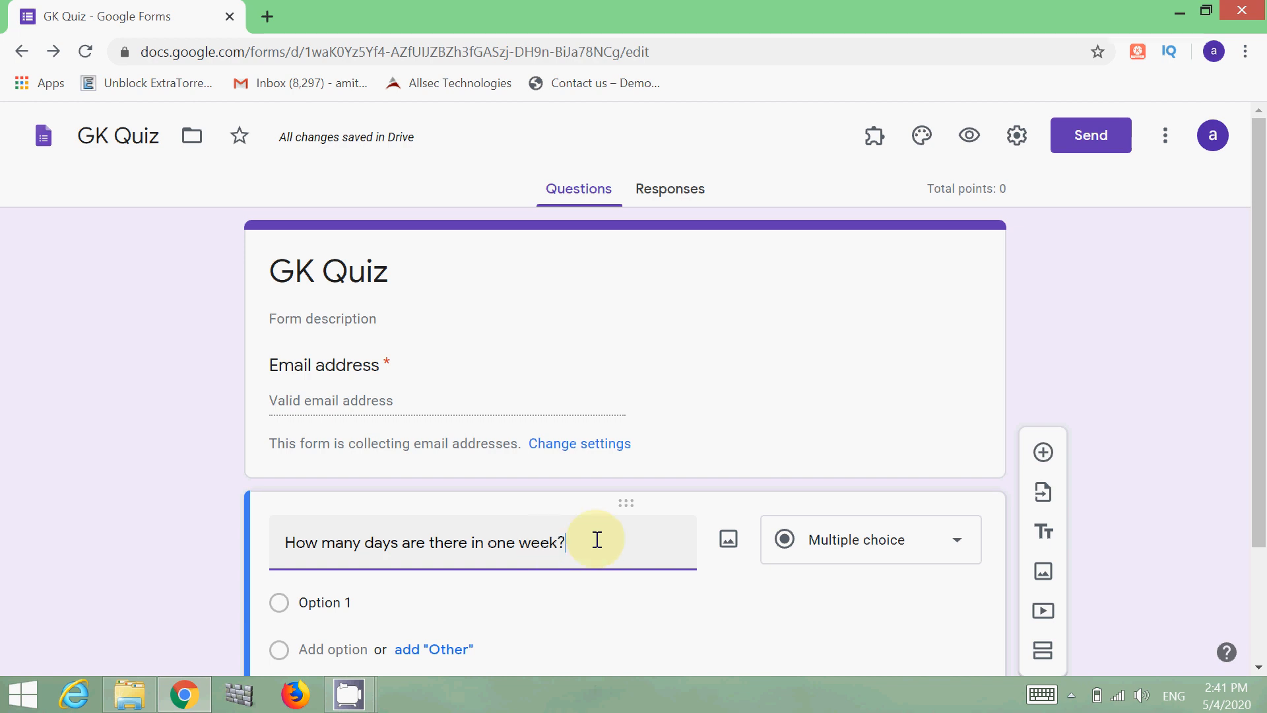
- Look through the available question types and choose Multiple choice for the days-in-a-week question
left_click(957, 545)
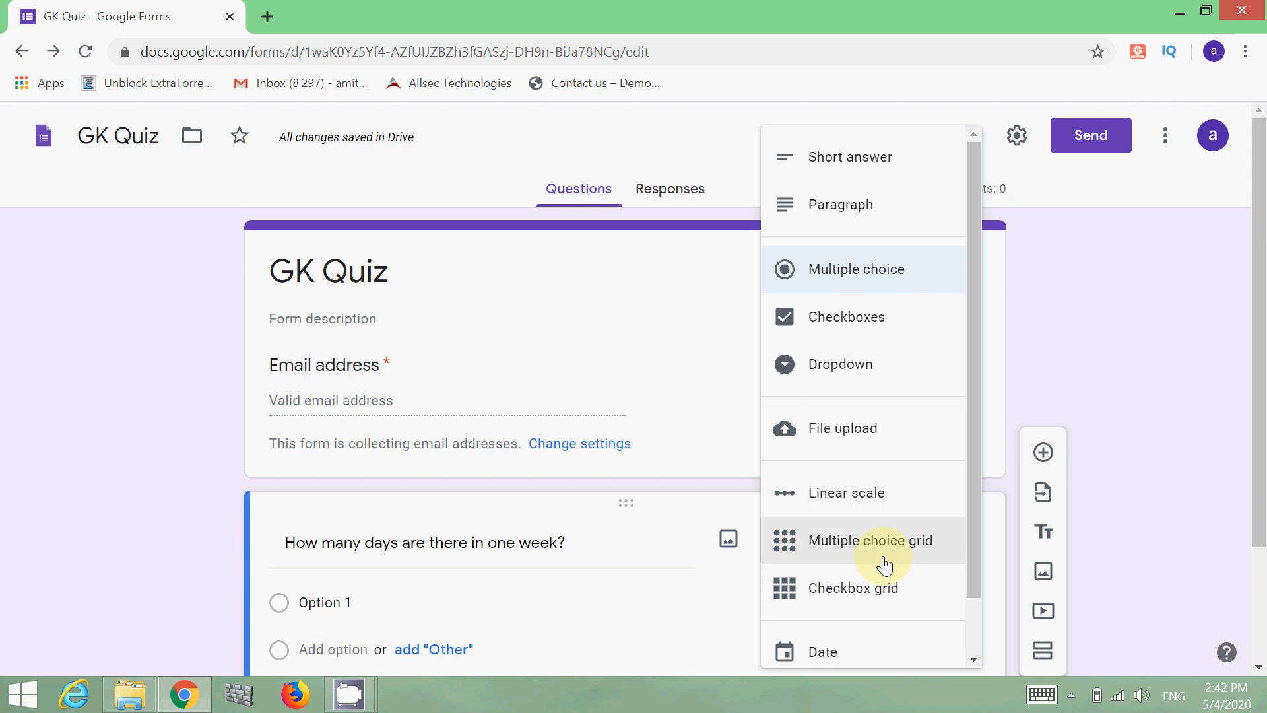
left_click_drag(972, 552, 977, 598)
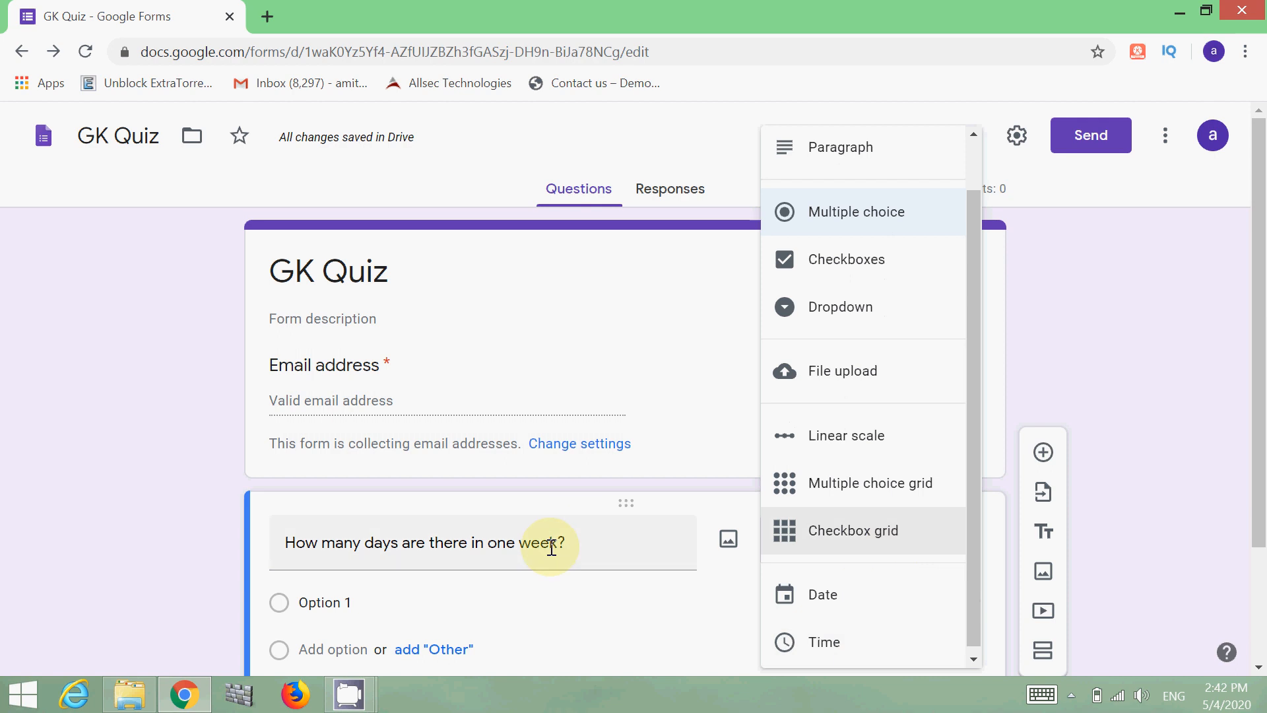
left_click(891, 223)
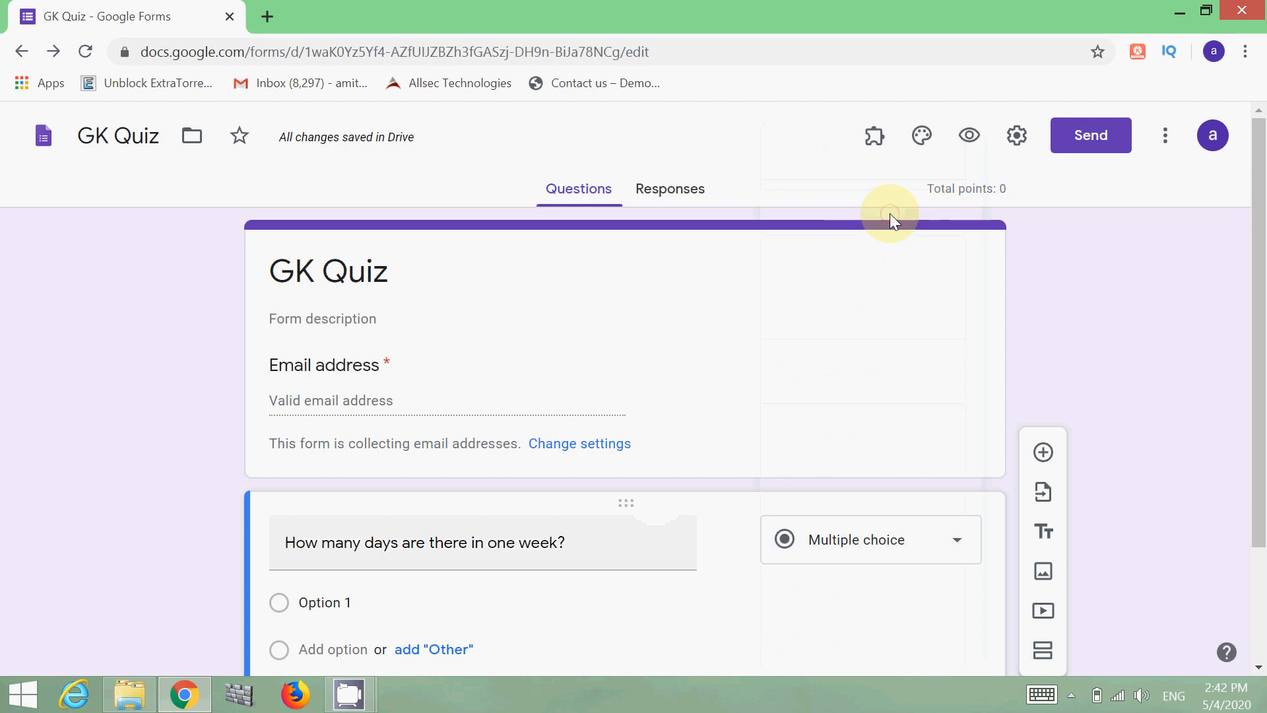
- Enter 6, 5, 4 and 7 as the four answer options of the days-in-a-week question
scroll(1230, 378, "down", 2)
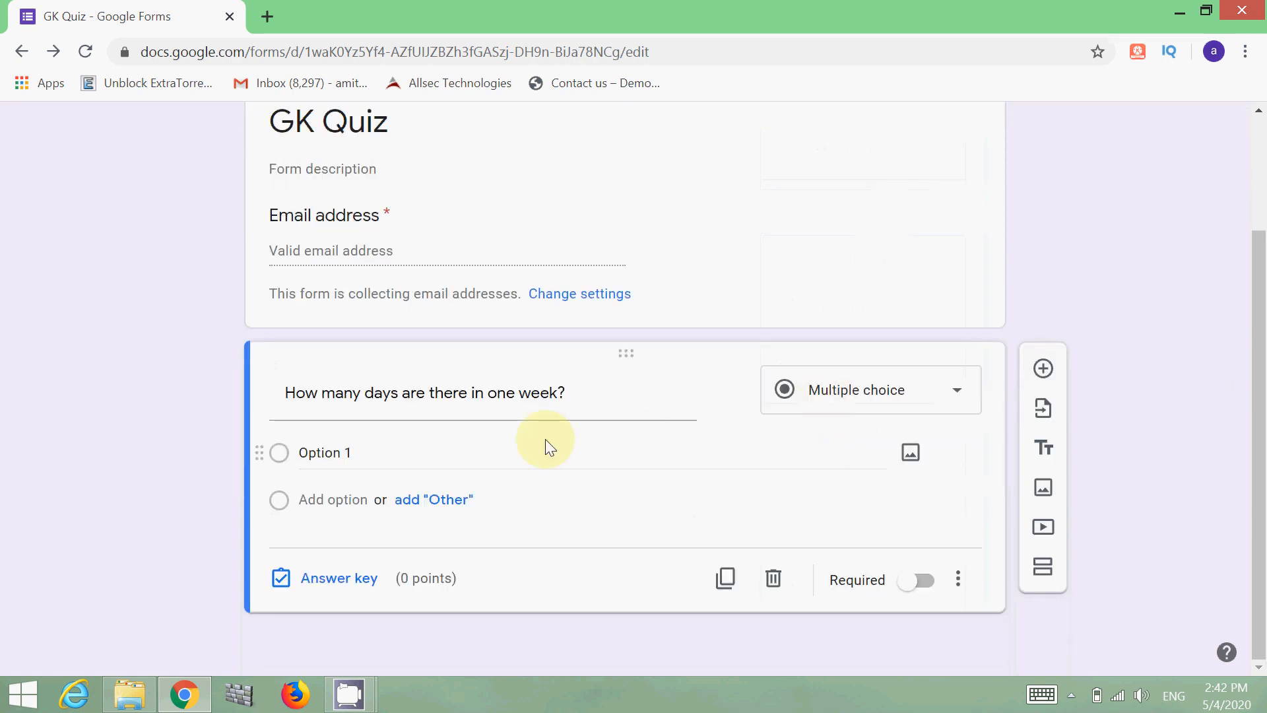
left_click(447, 446)
key("BackSpace")
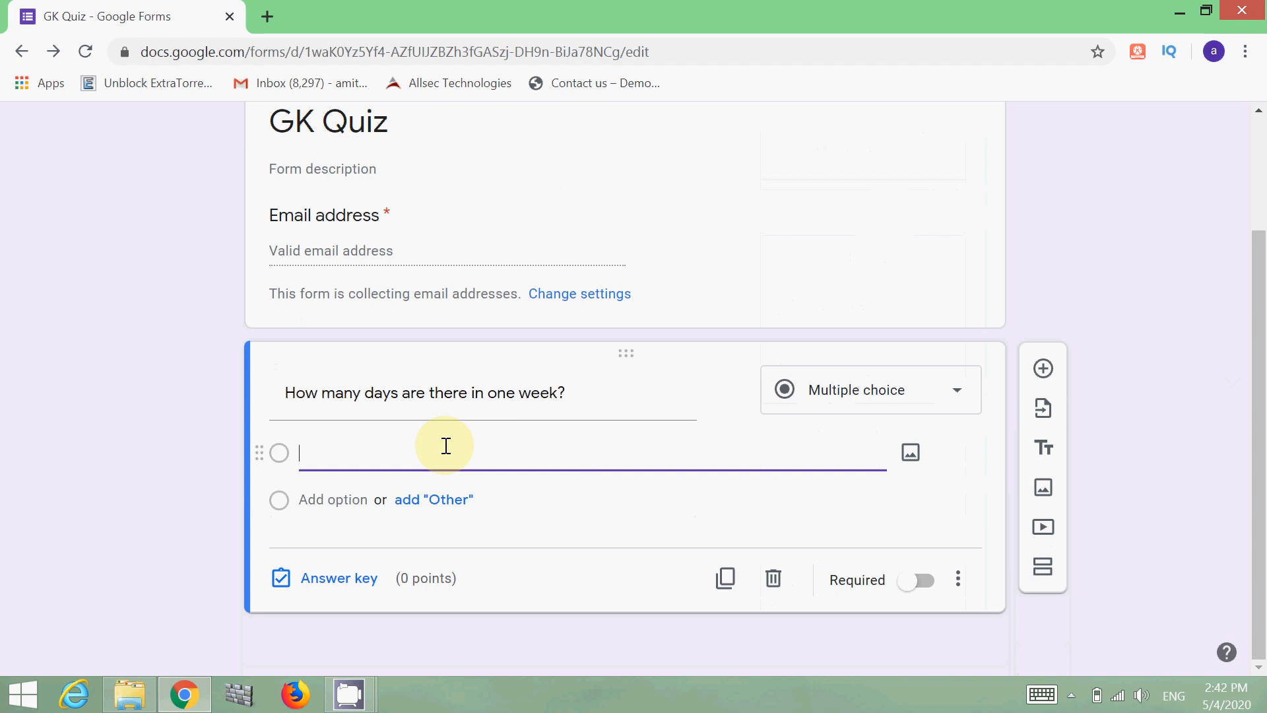
type("6")
left_click(307, 502)
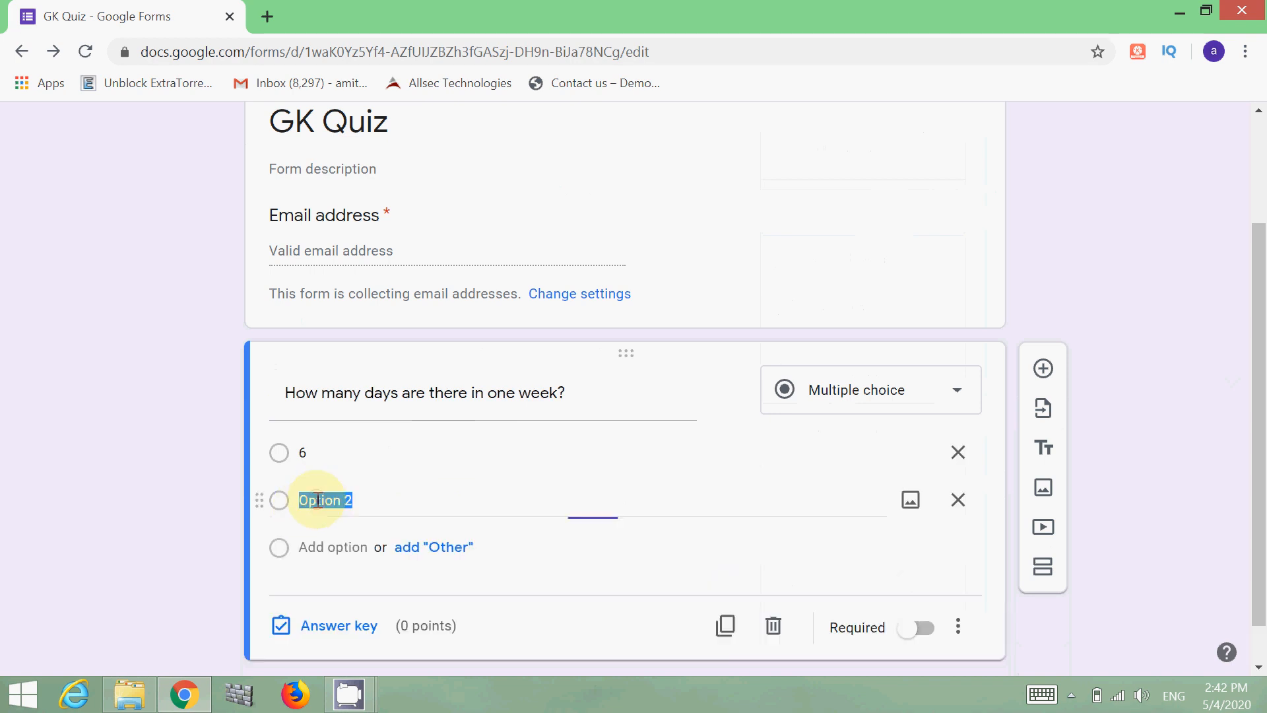
key("BackSpace")
type("5")
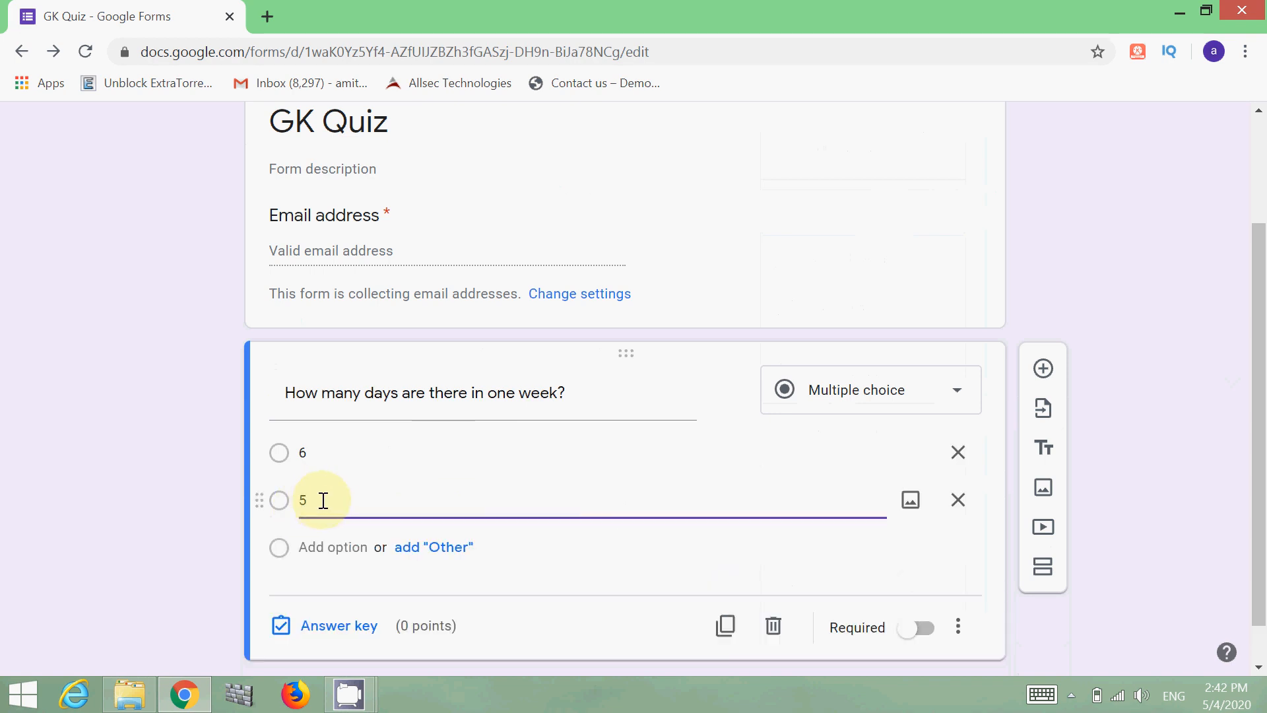
left_click(323, 557)
key("BackSpace")
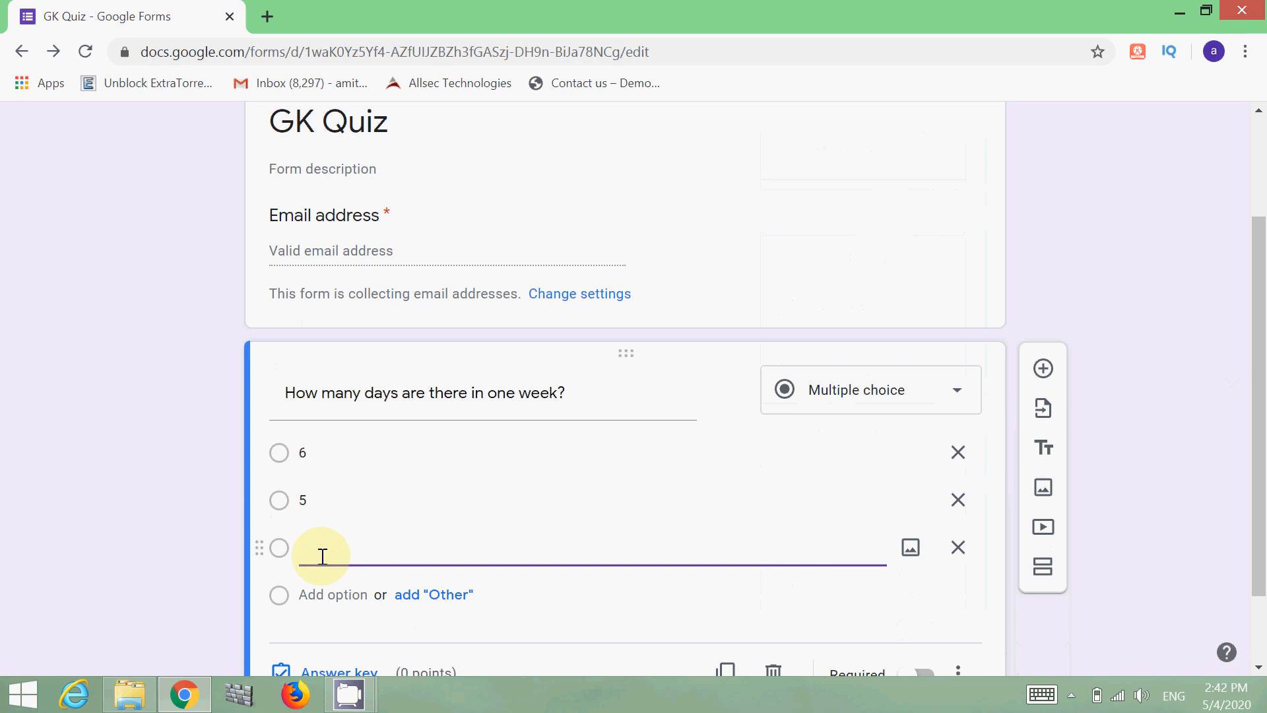
type("4")
left_click(325, 594)
key("BackSpace")
type("7")
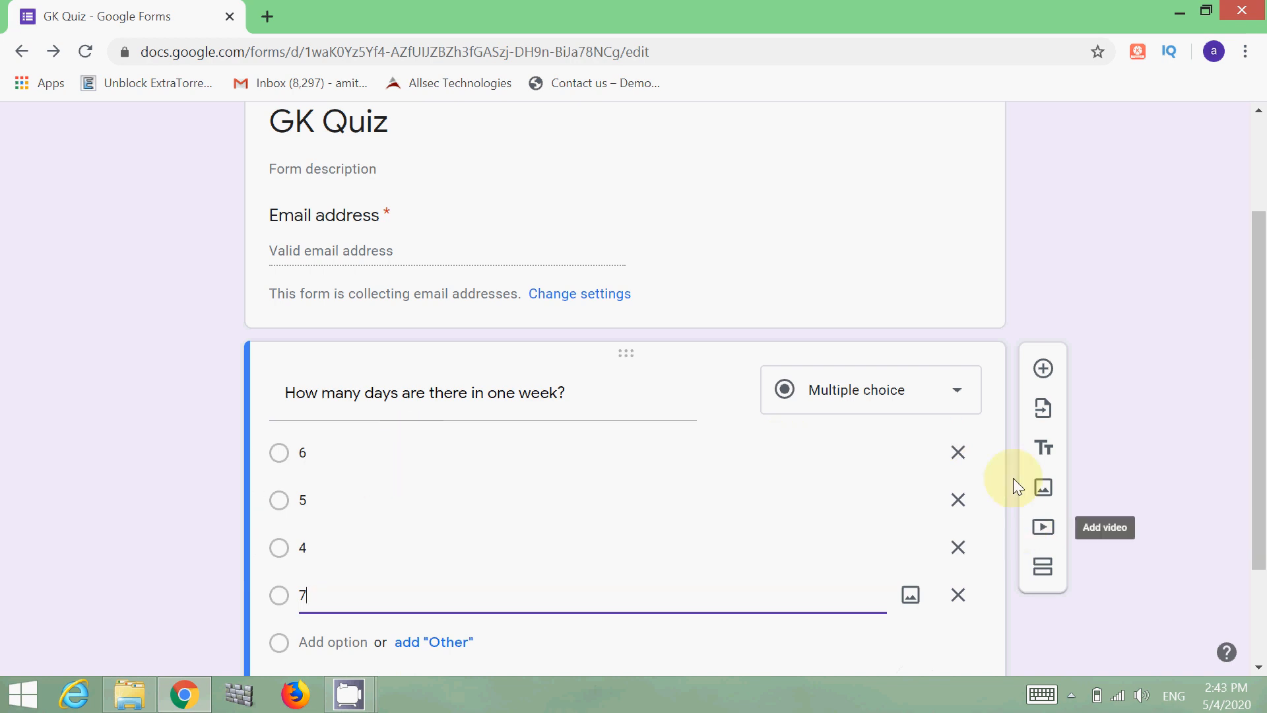
- Remove answer options 6 and 5 from the days-in-a-week question and add 5 and 6 back after option 7
left_click(959, 453)
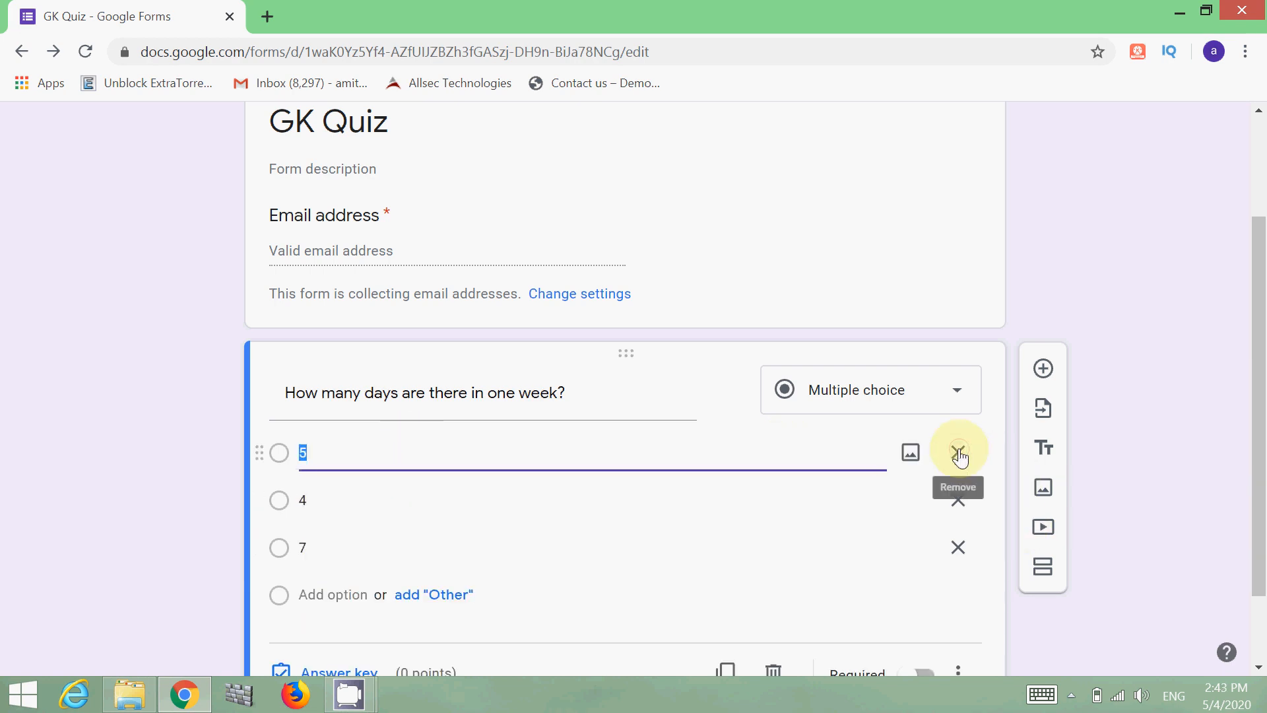
left_click(958, 453)
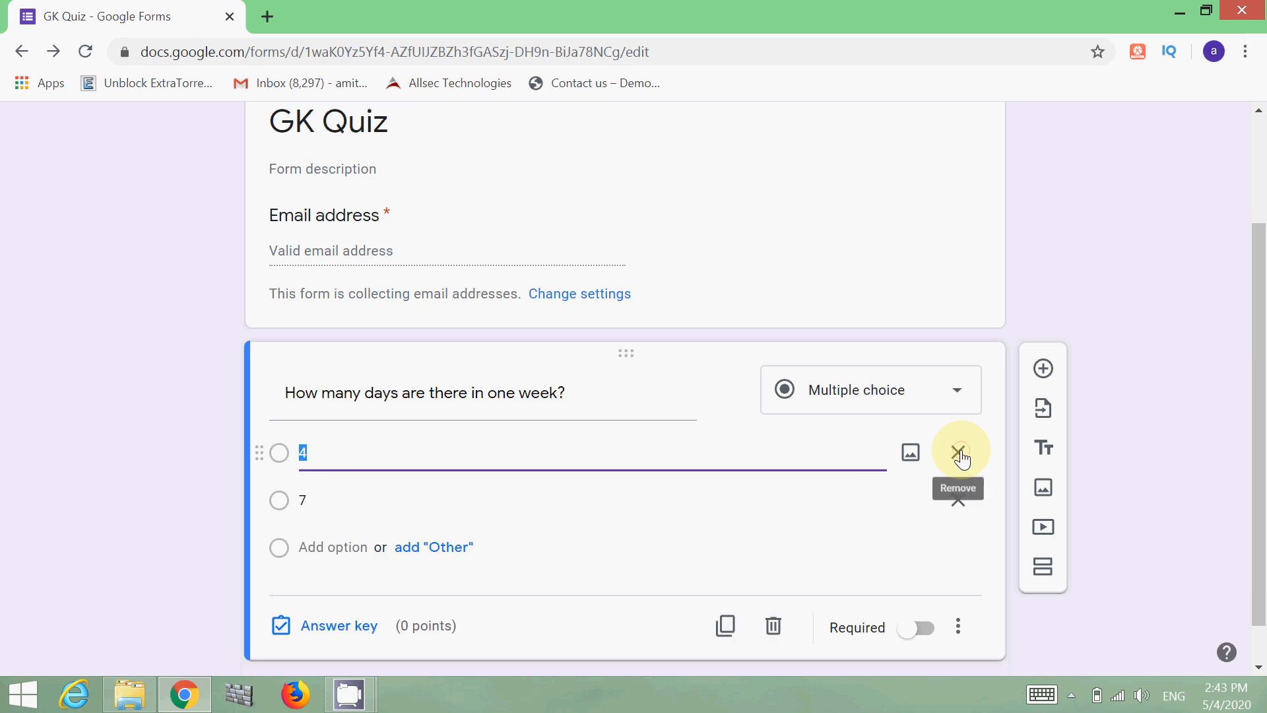
left_click(340, 549)
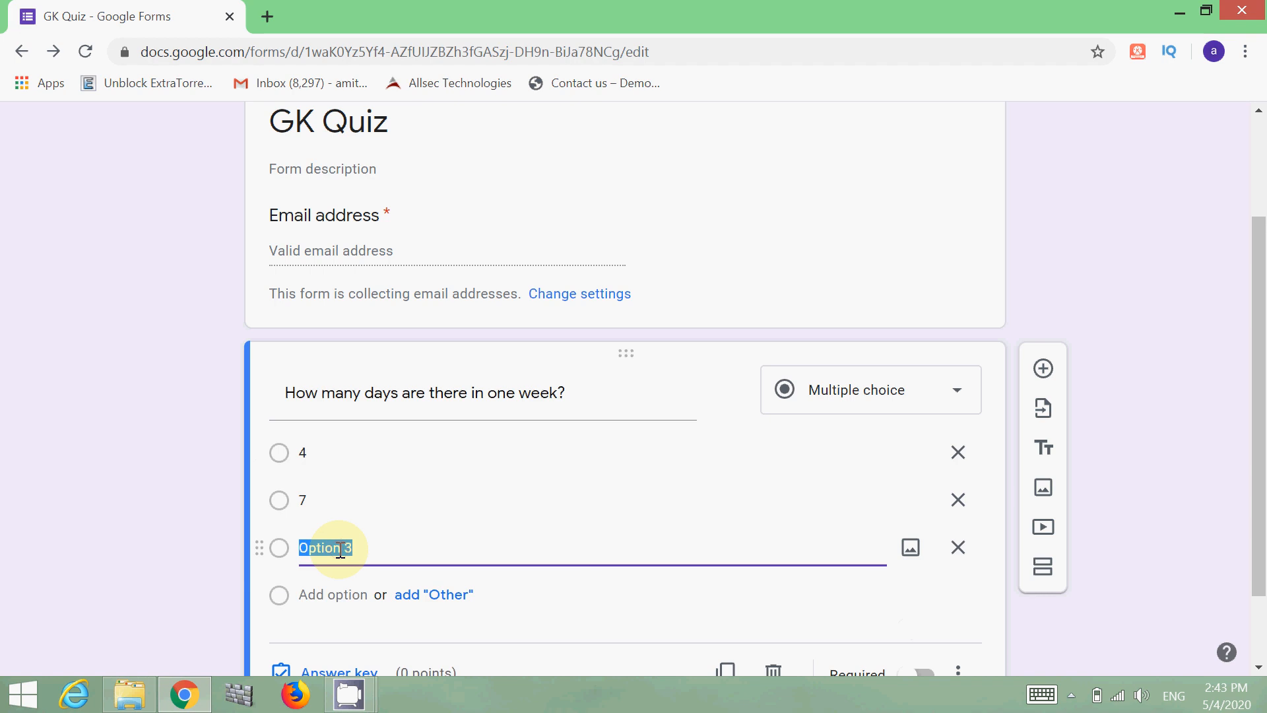
key("BackSpace")
type("5")
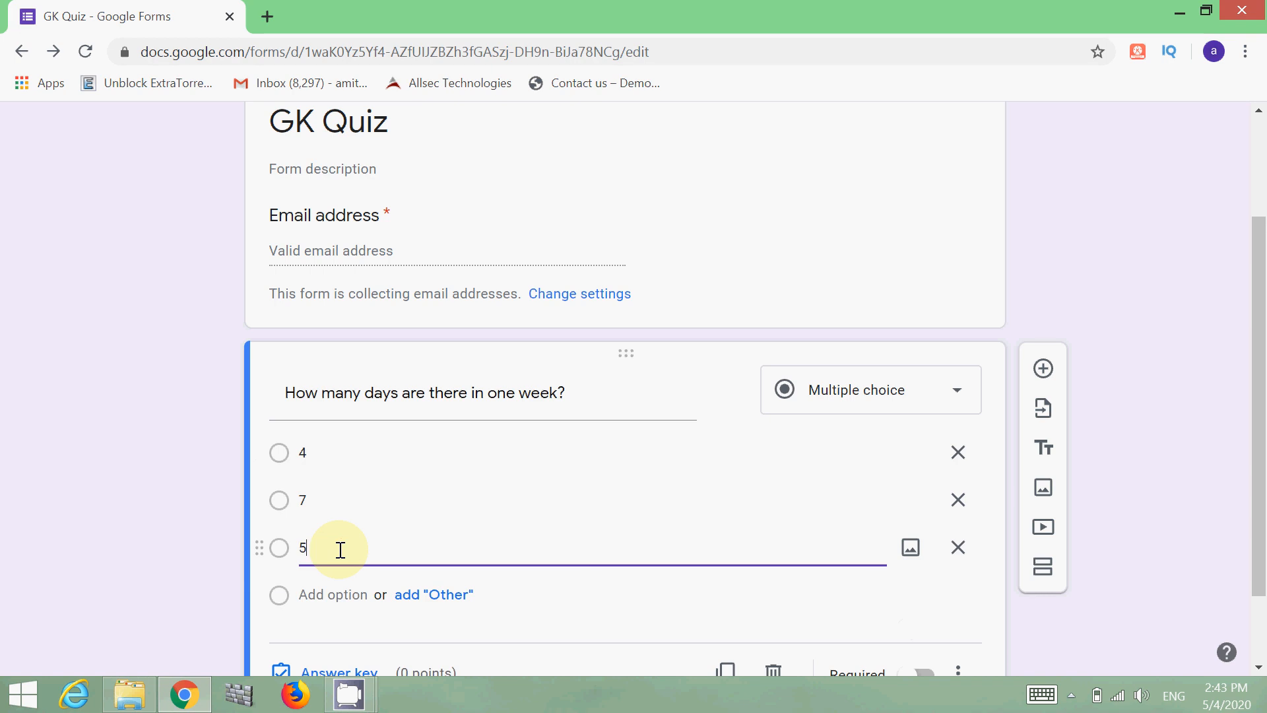
left_click(336, 596)
key("BackSpace")
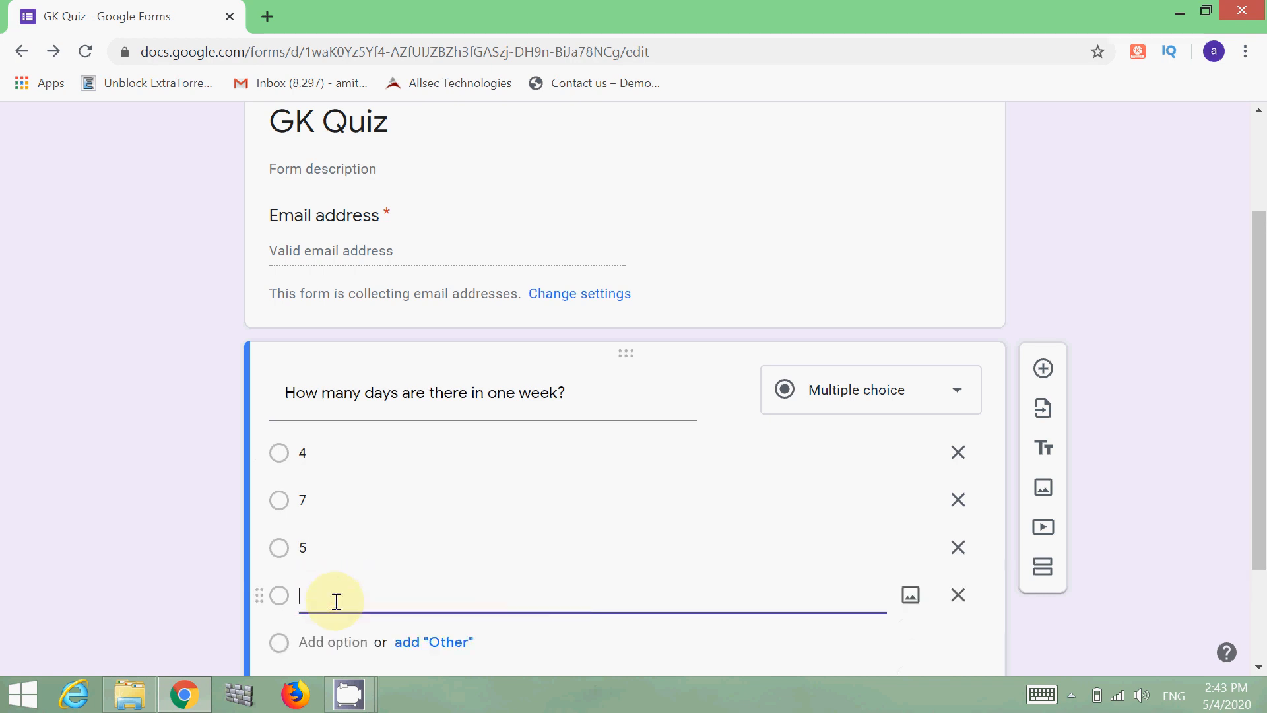
type("6")
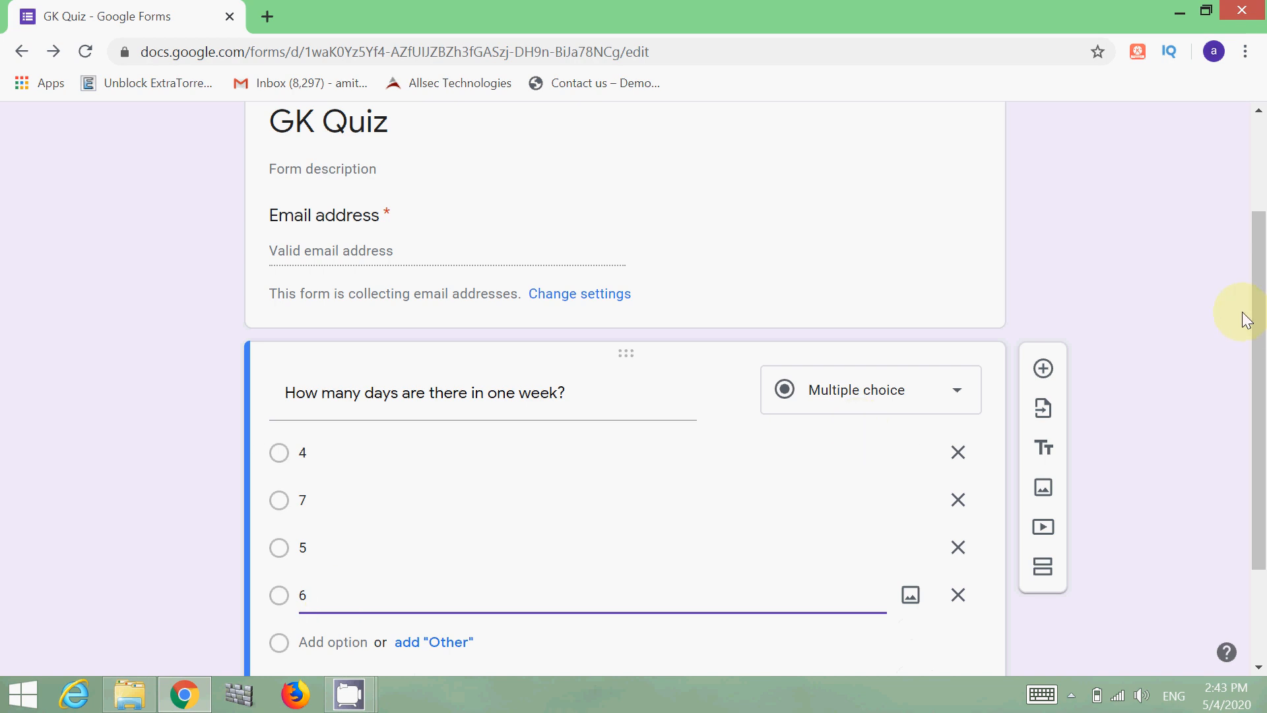
- Add a new question below with the text "One year consist of 12 months"
scroll(1247, 320, "down", 2)
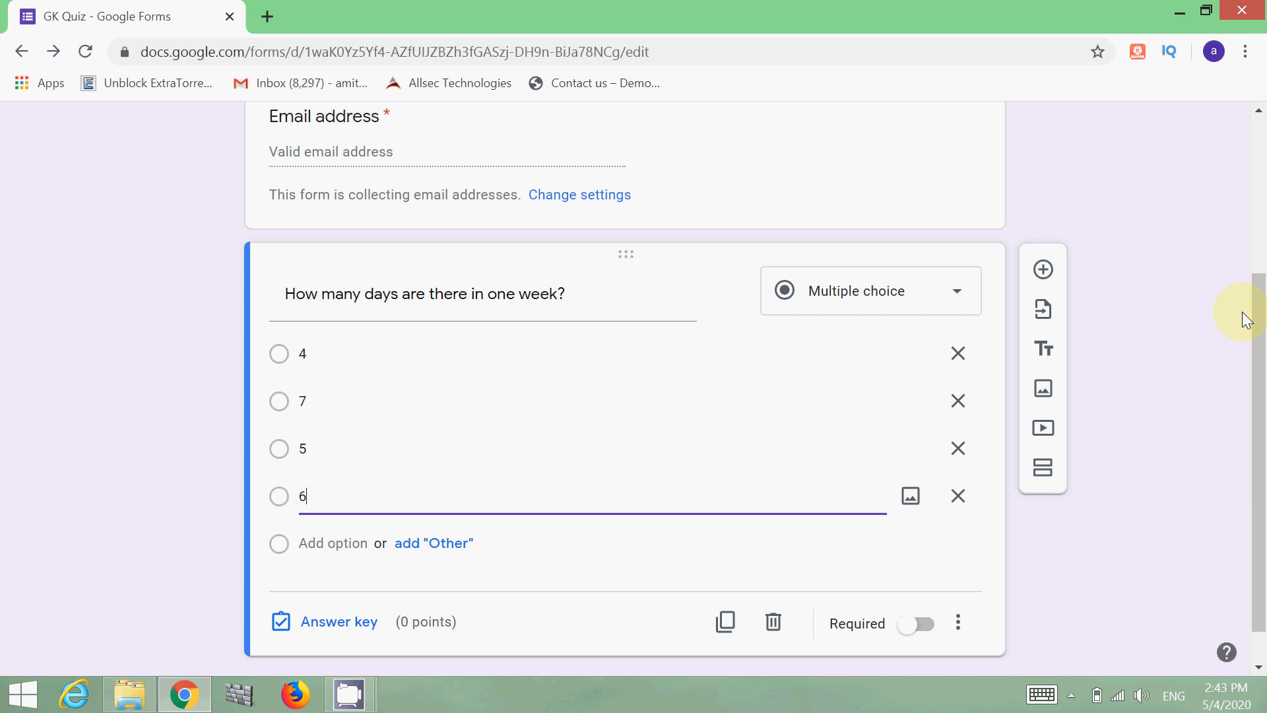
left_click(1043, 270)
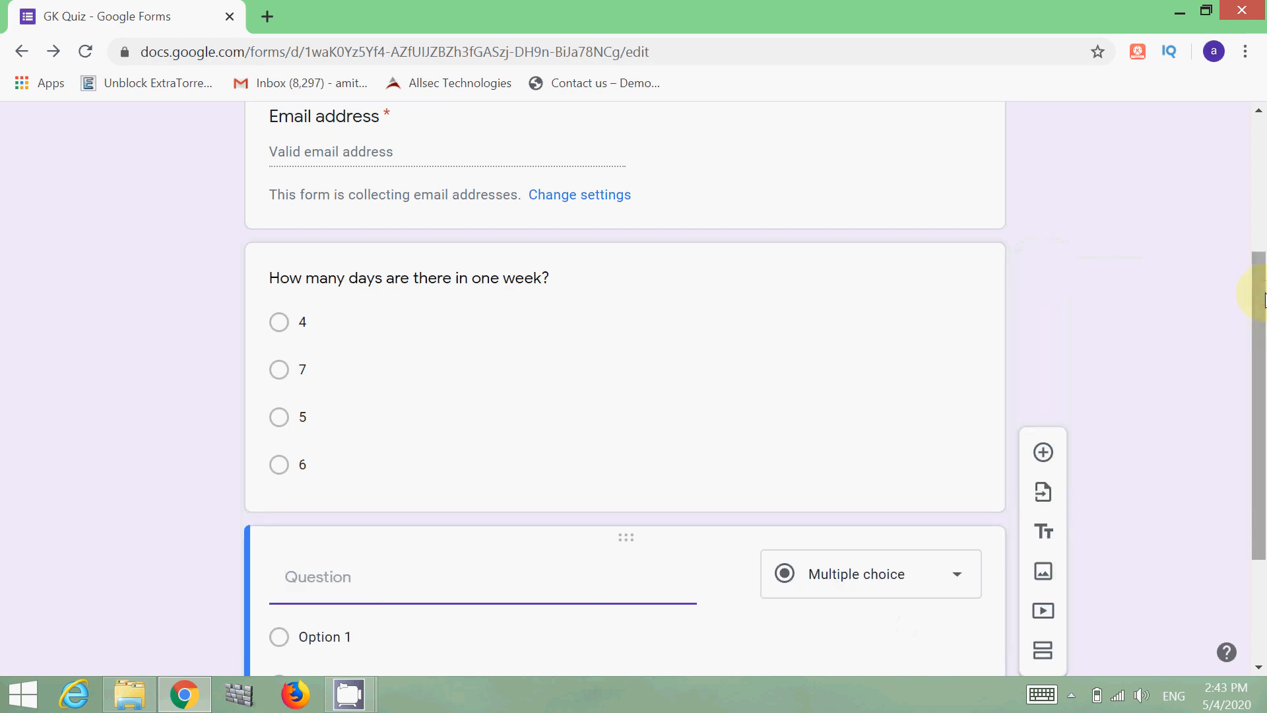
left_click_drag(1264, 298, 1263, 415)
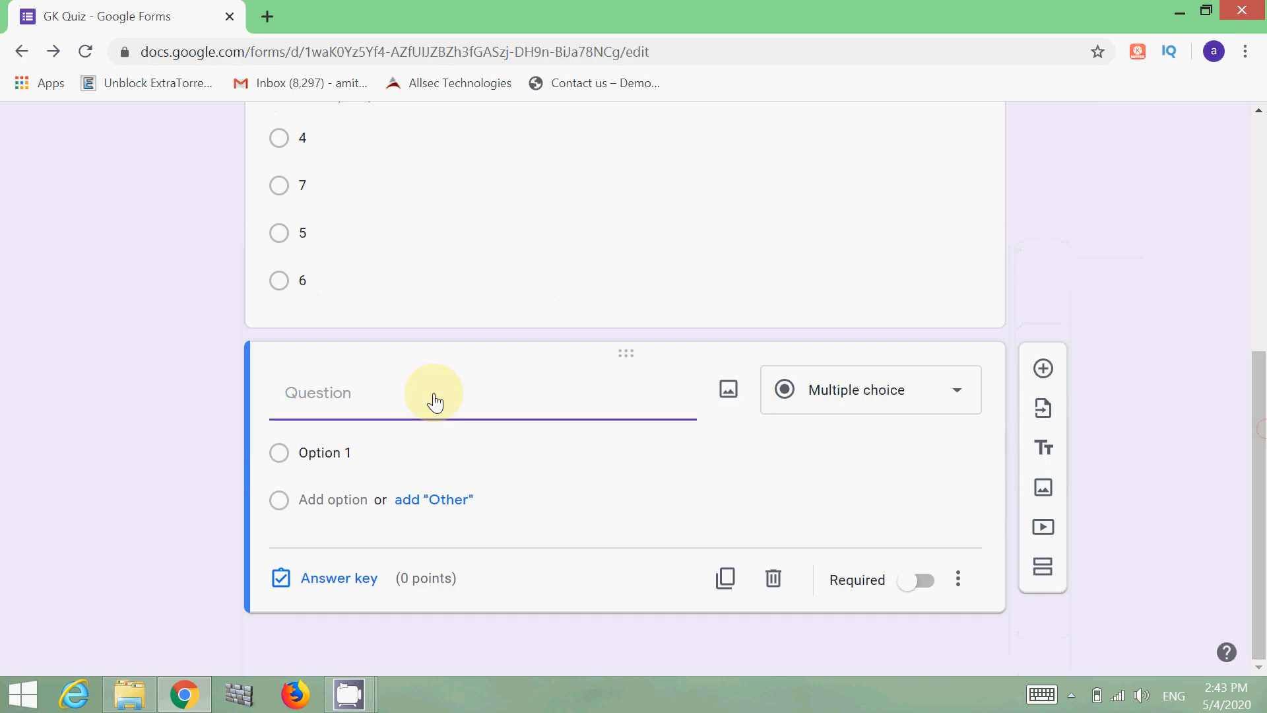
left_click(382, 390)
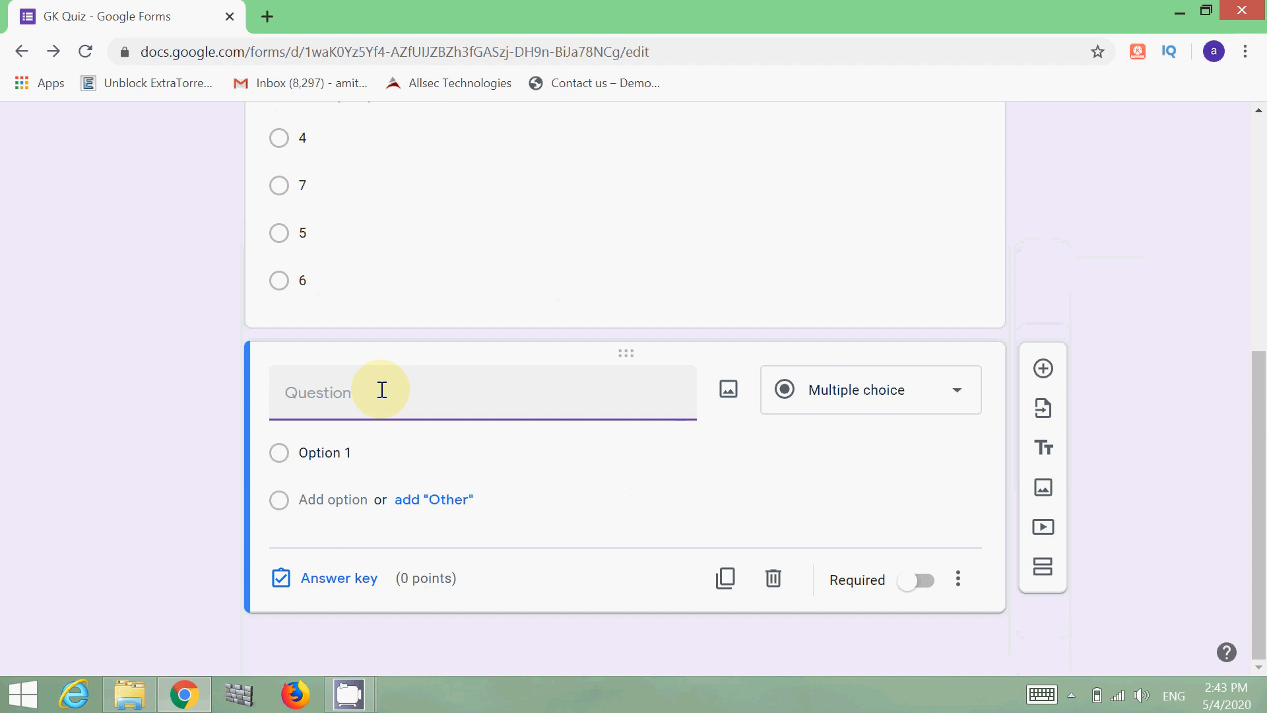
type("One year consist of 12 months")
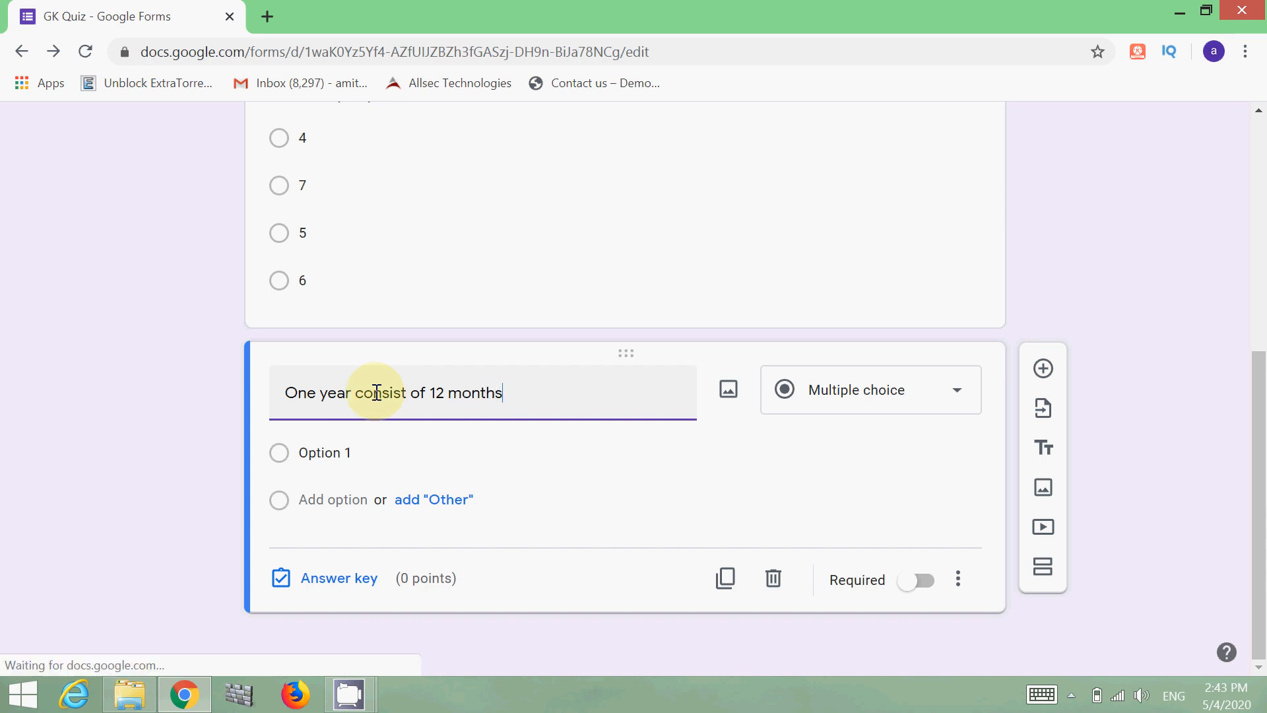
- Give the 12-months question the answer options True and False, taking False from the suggestions
left_click(351, 453)
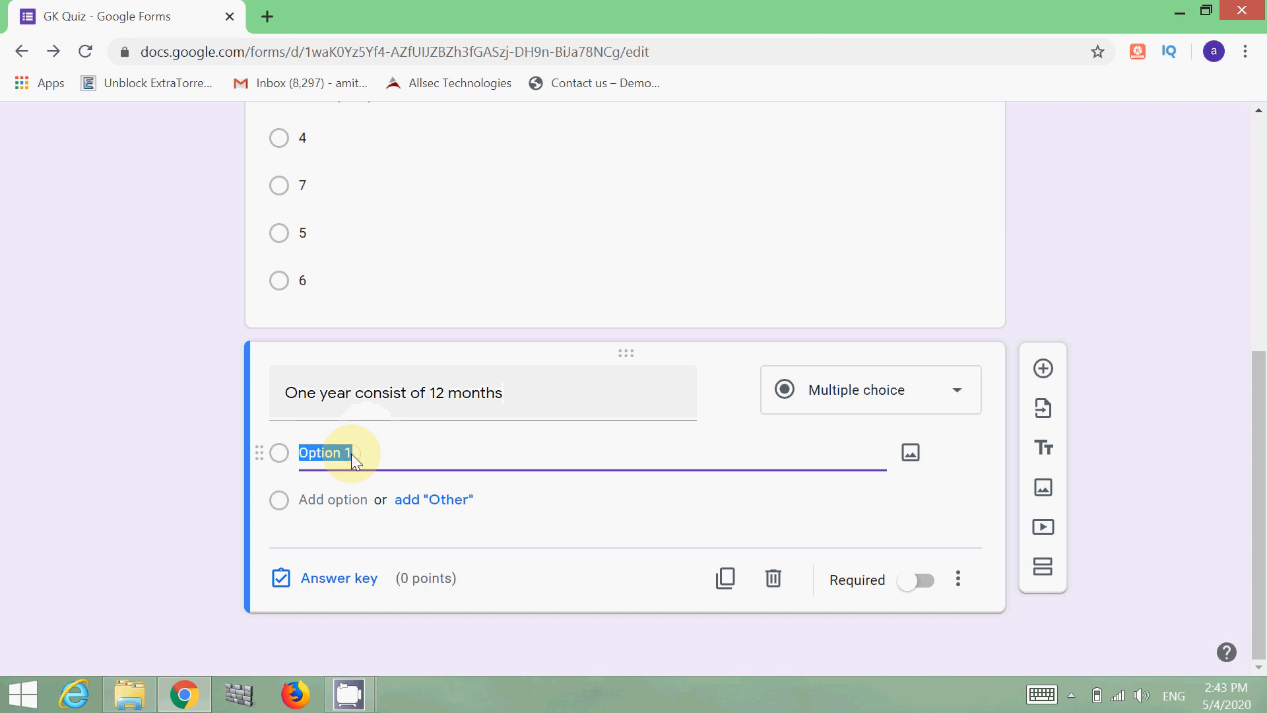
key("BackSpace")
type("True")
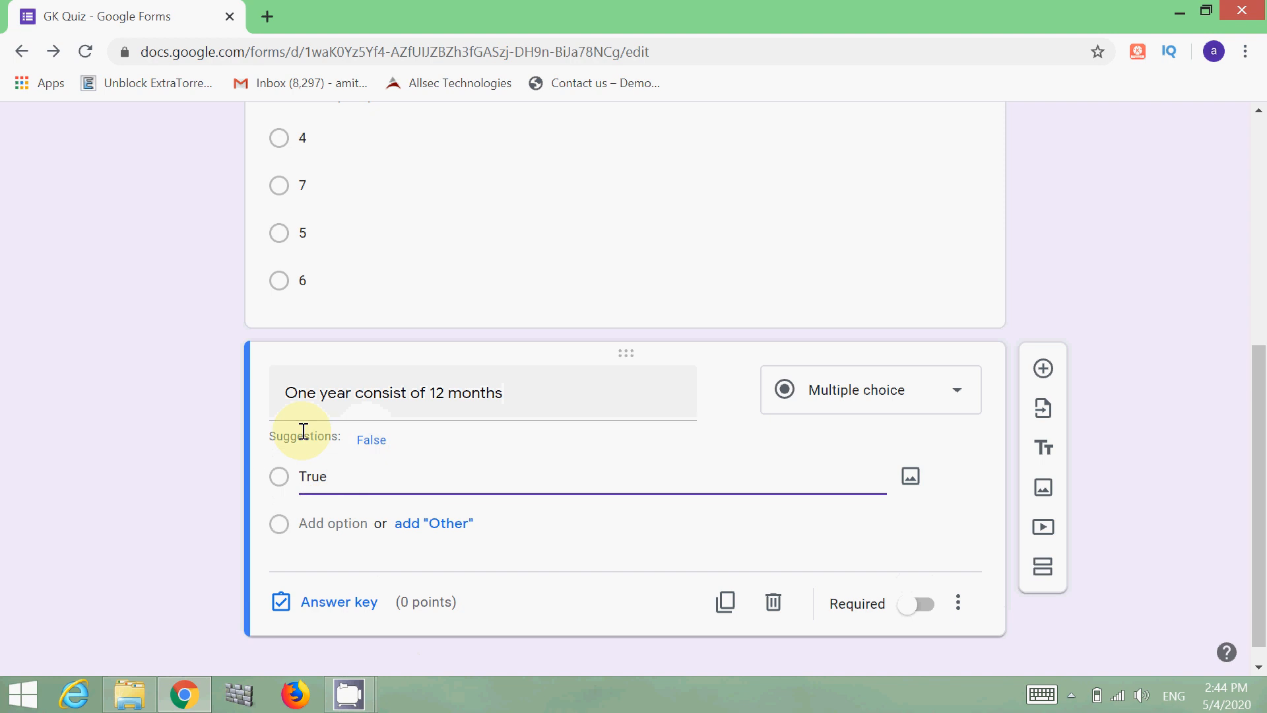
left_click(373, 441)
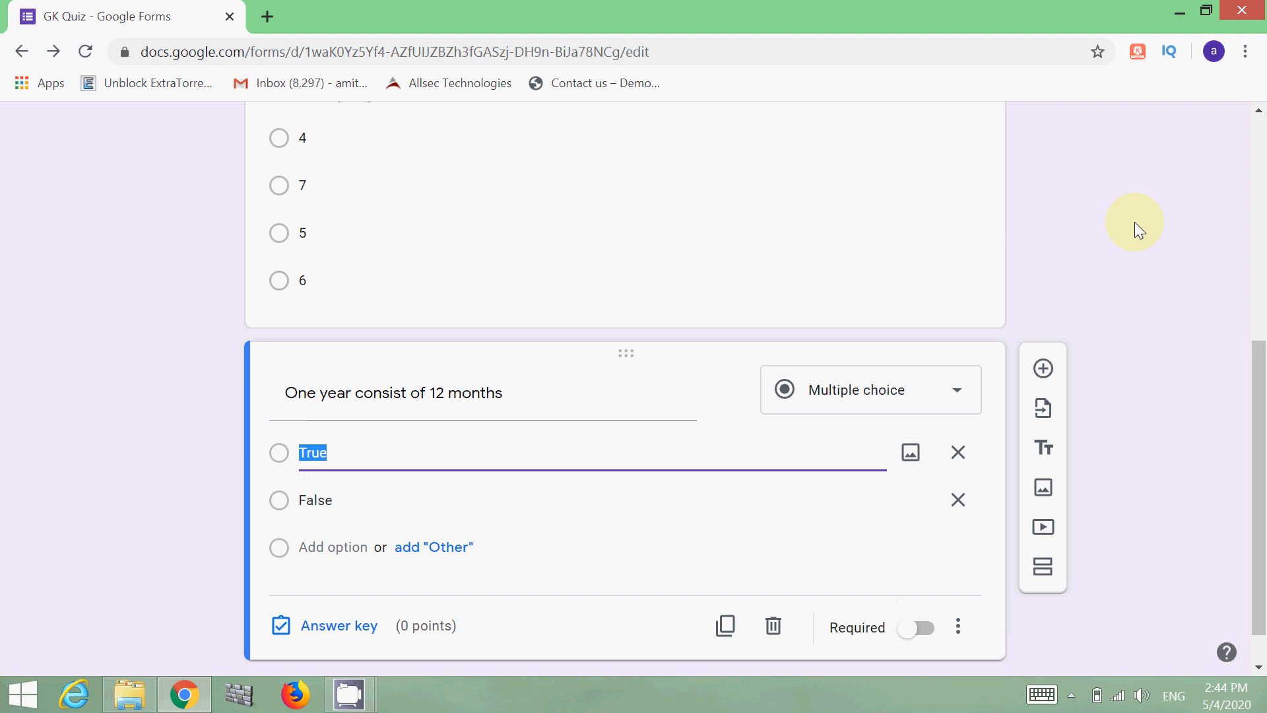
- Add a new question containing the image file "download" from the Desktop and center-align the image
left_click(1043, 371)
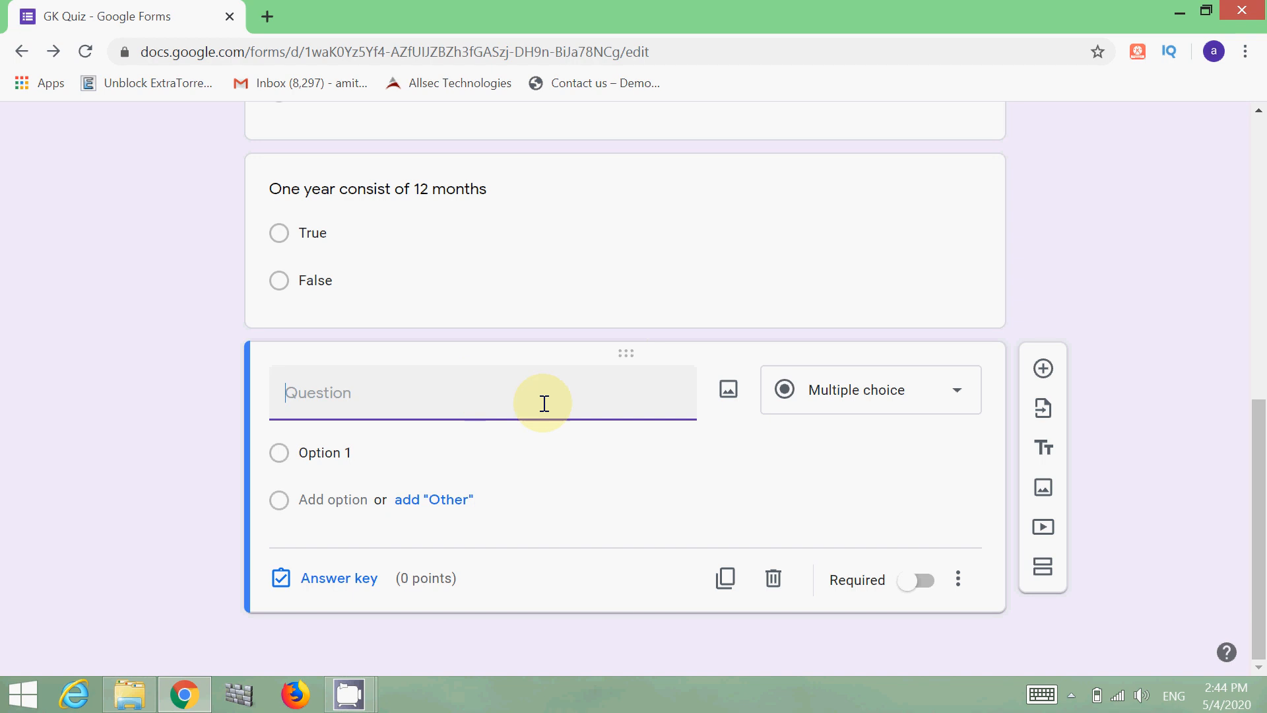
left_click(736, 396)
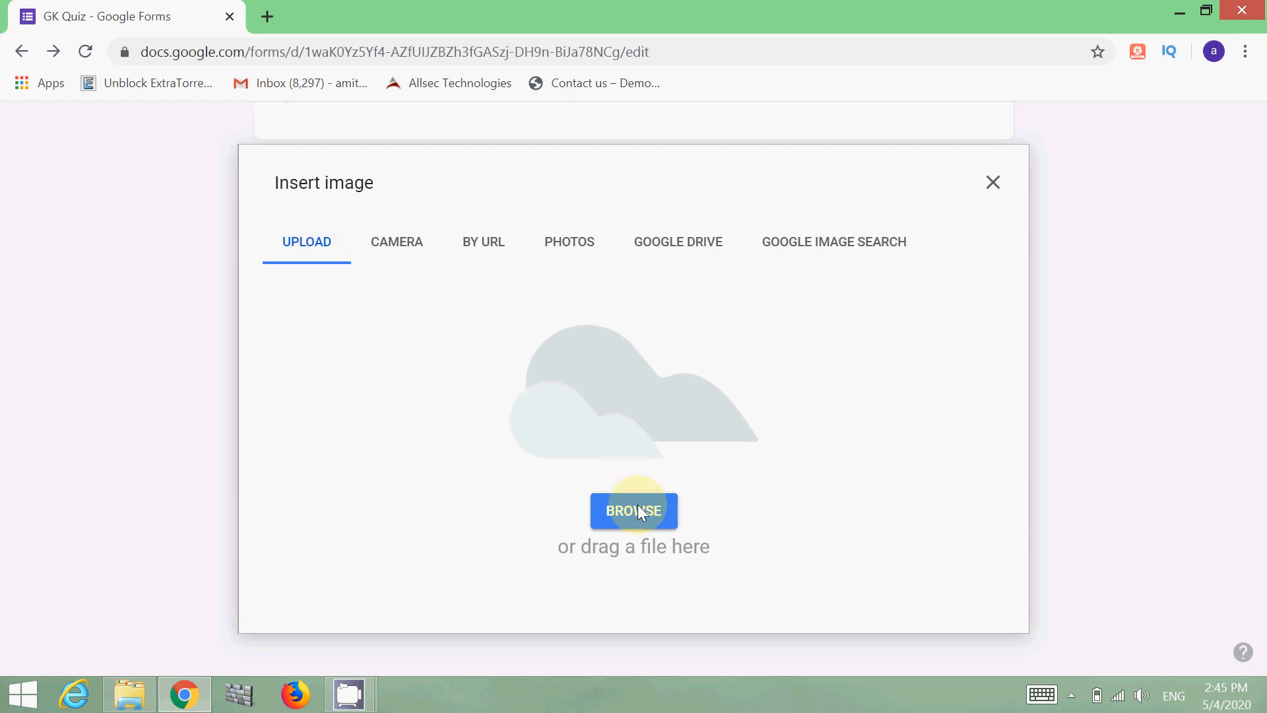
left_click(640, 521)
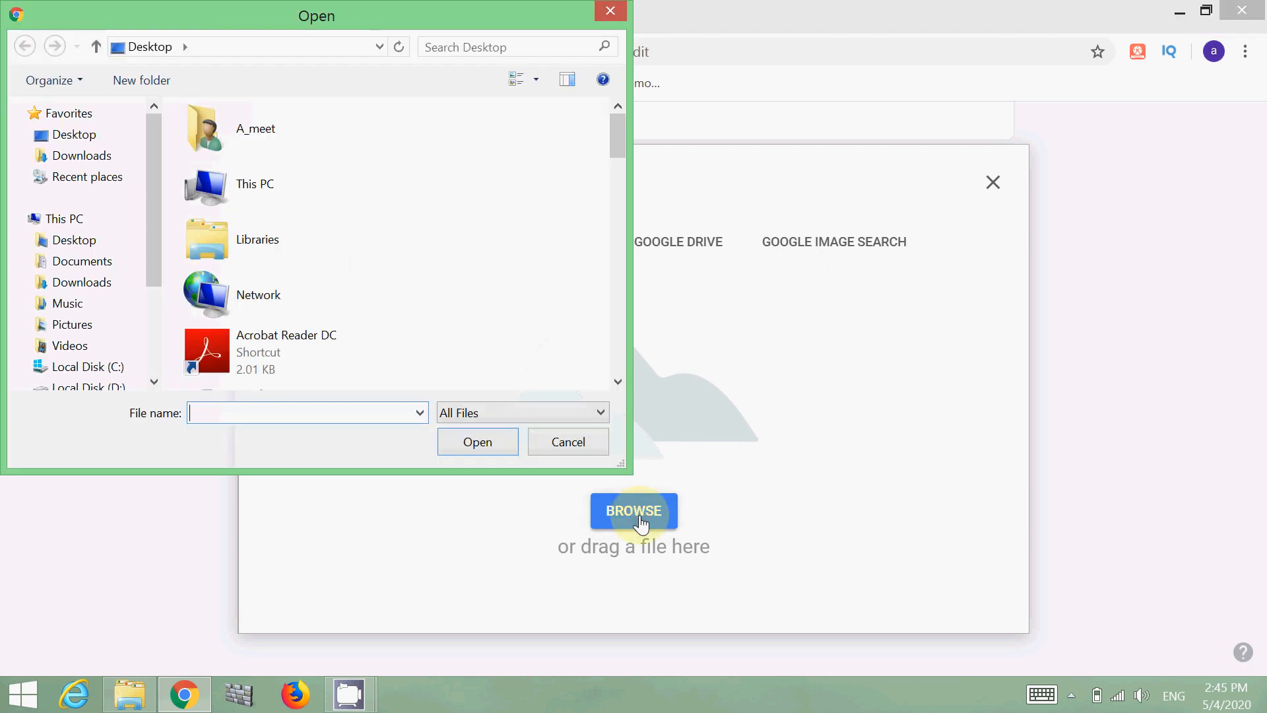
left_click(93, 142)
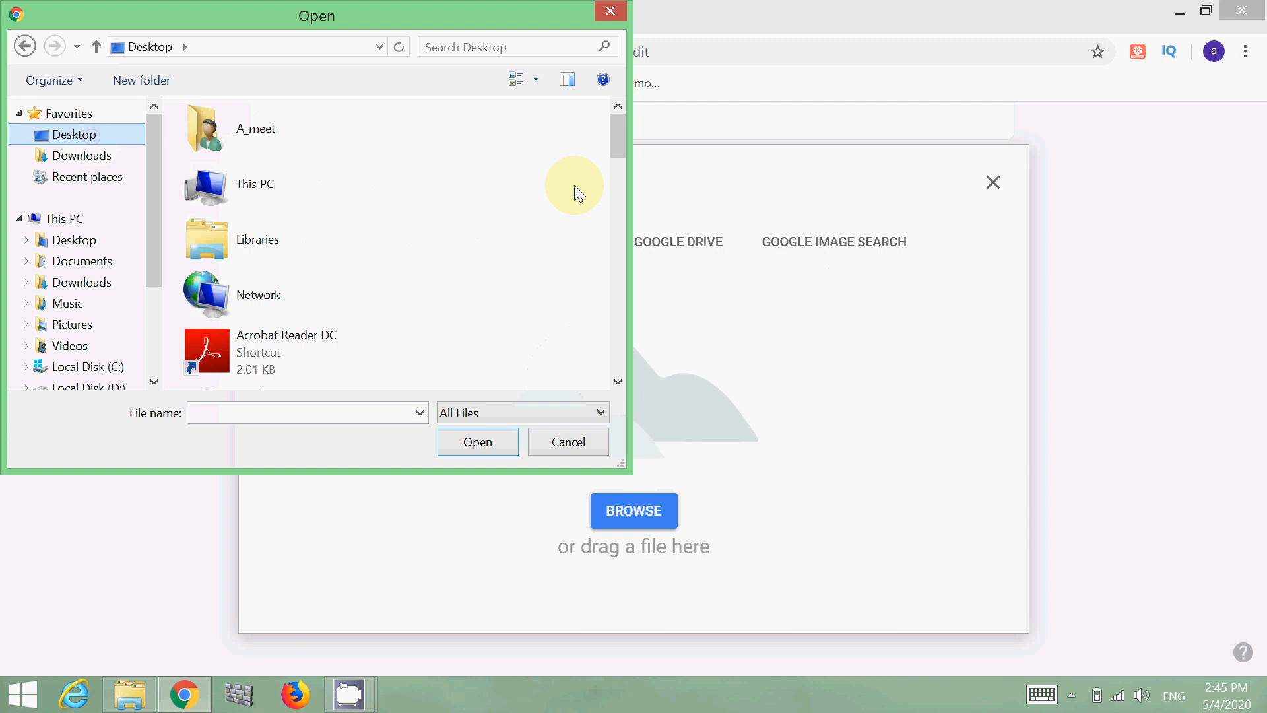
left_click_drag(617, 140, 591, 260)
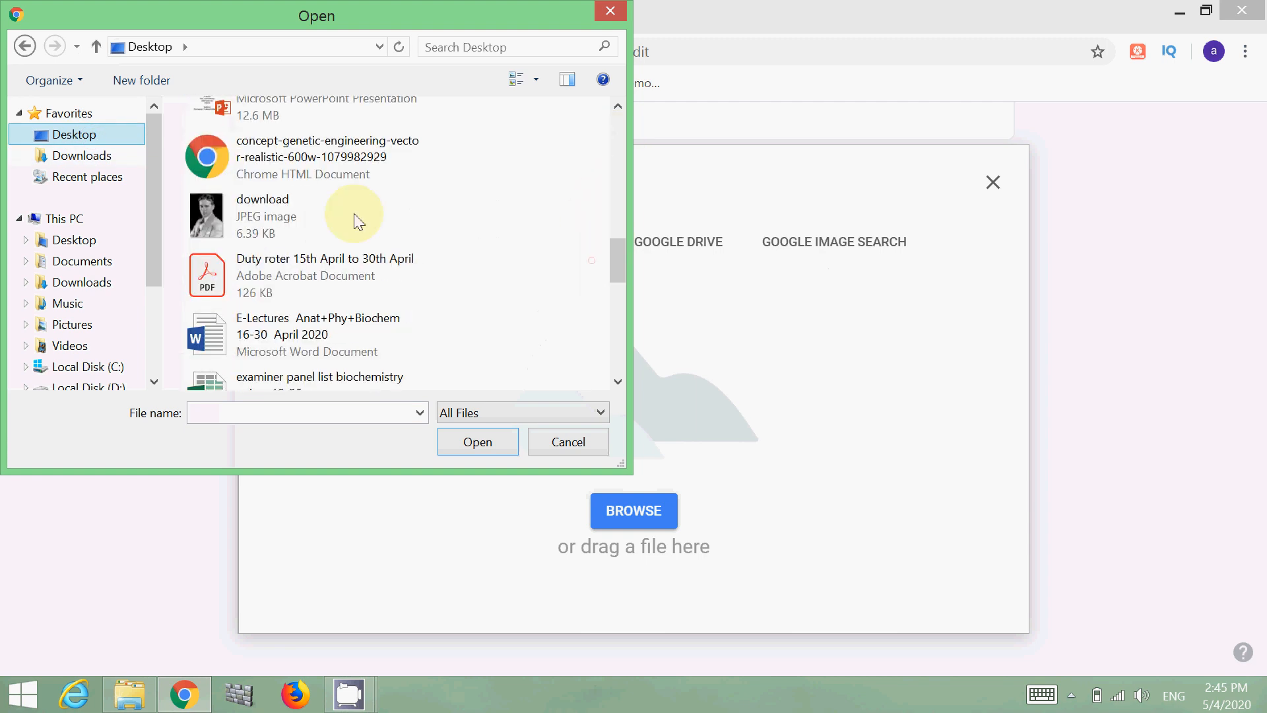
left_click(295, 207)
left_click(481, 447)
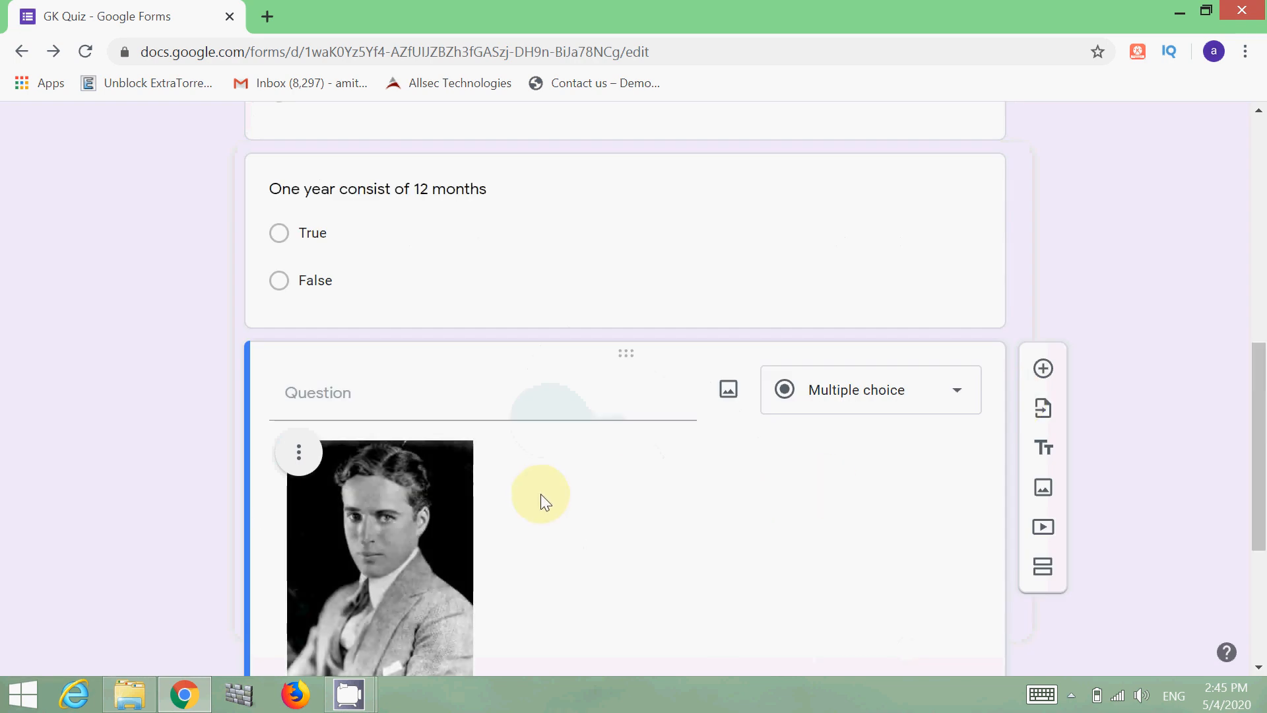
left_click(299, 450)
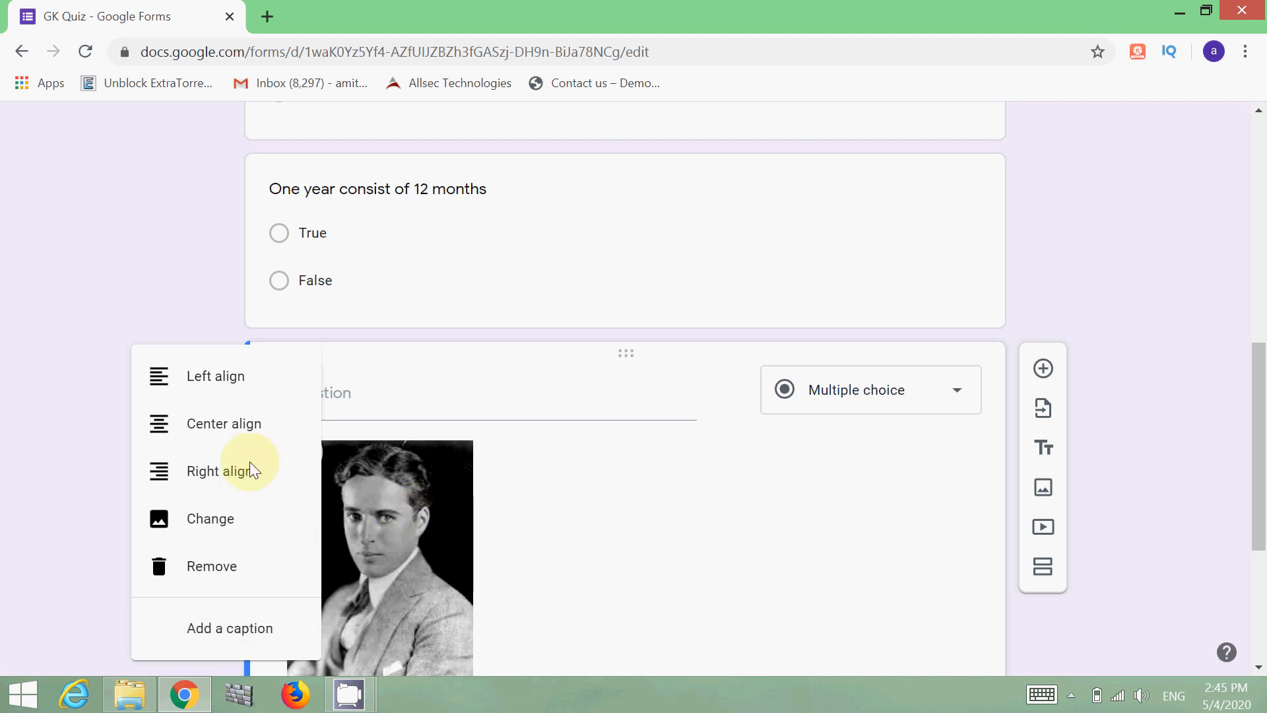
left_click(228, 427)
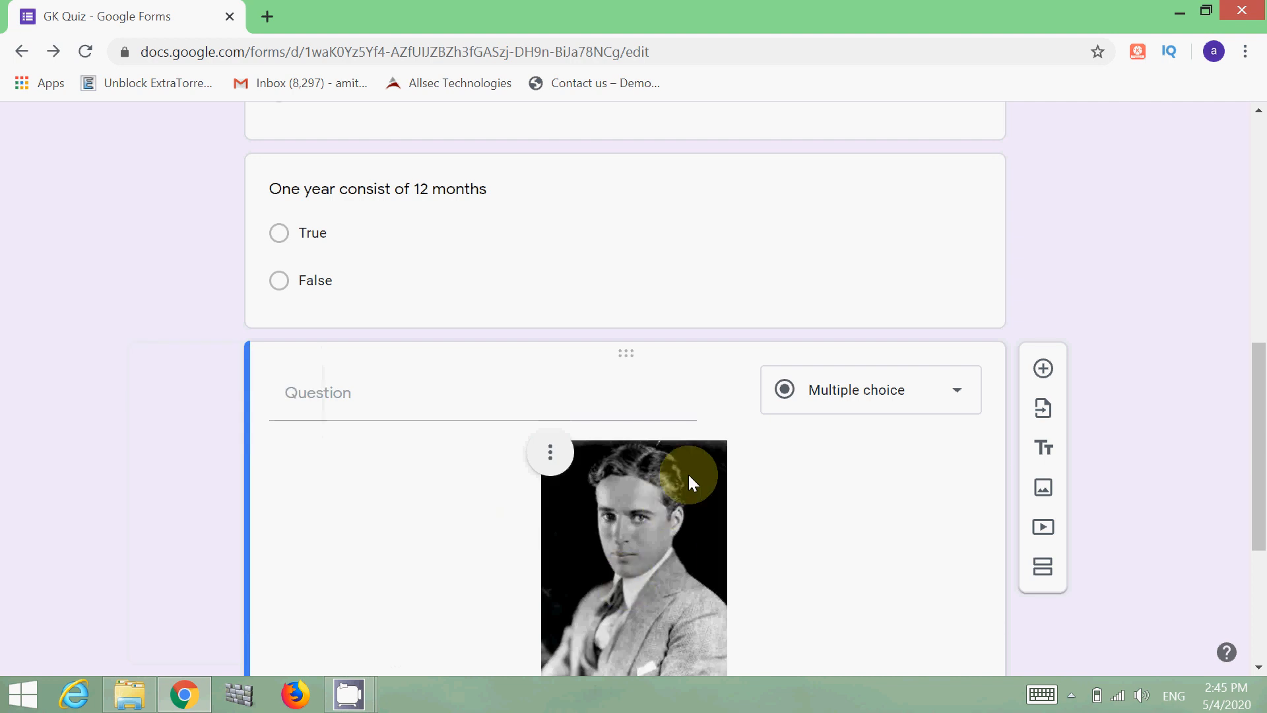
- Enter "Identify the person" as the image question's text and set its type to Short answer
left_click(324, 390)
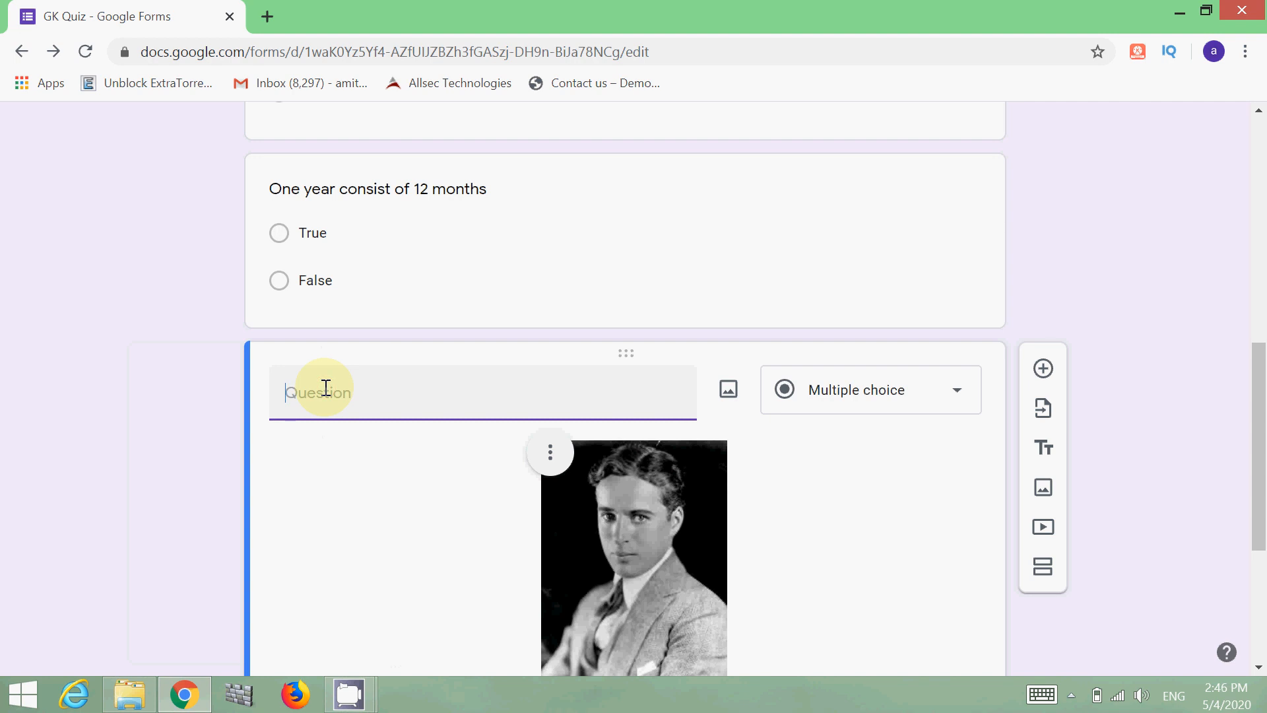
type("Identify the person")
left_click(868, 403)
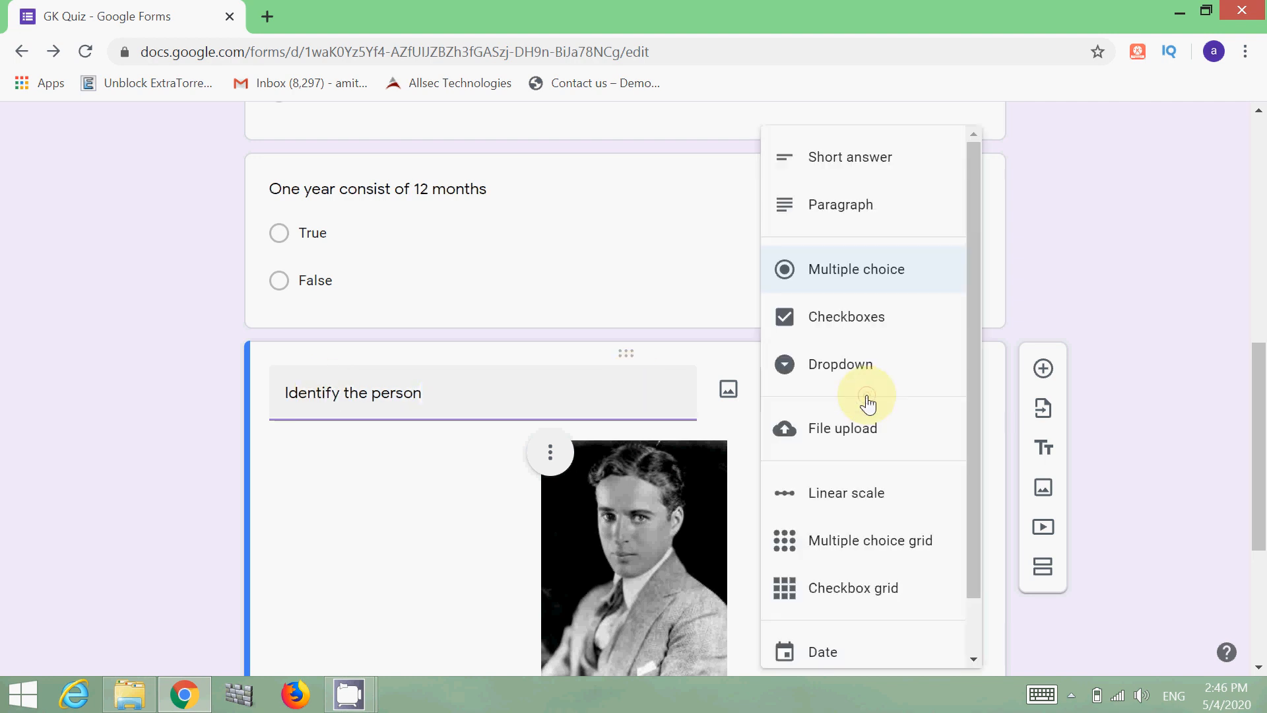
left_click(850, 155)
- Add a new question with the text "Is this quiz useful to you?" and set its type to Linear scale
left_click_drag(1265, 422, 1264, 598)
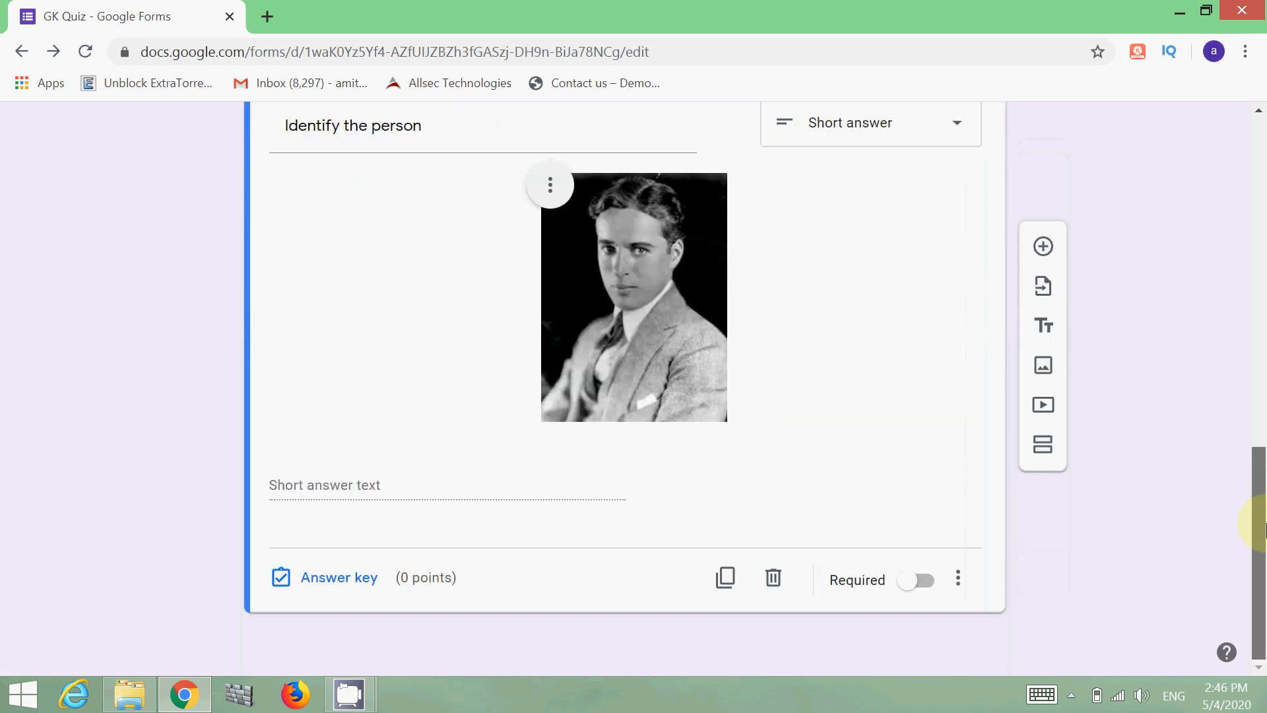
left_click_drag(1265, 498, 1265, 469)
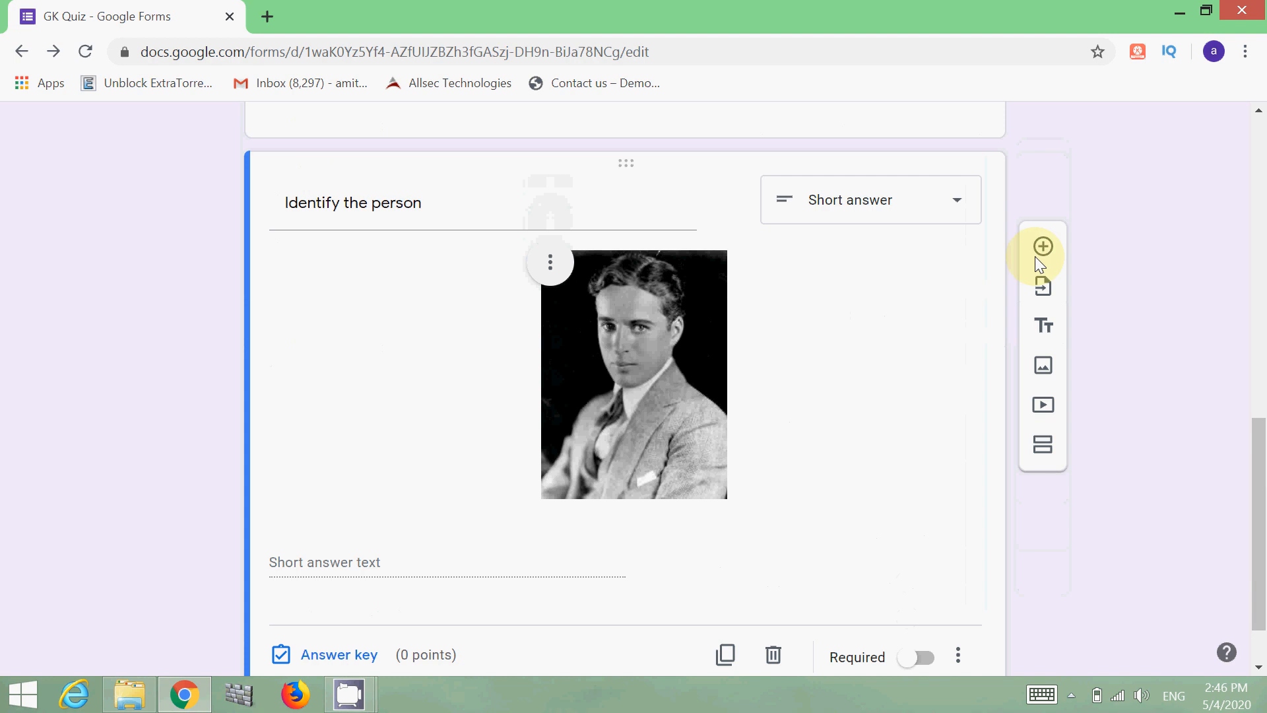
left_click(1043, 248)
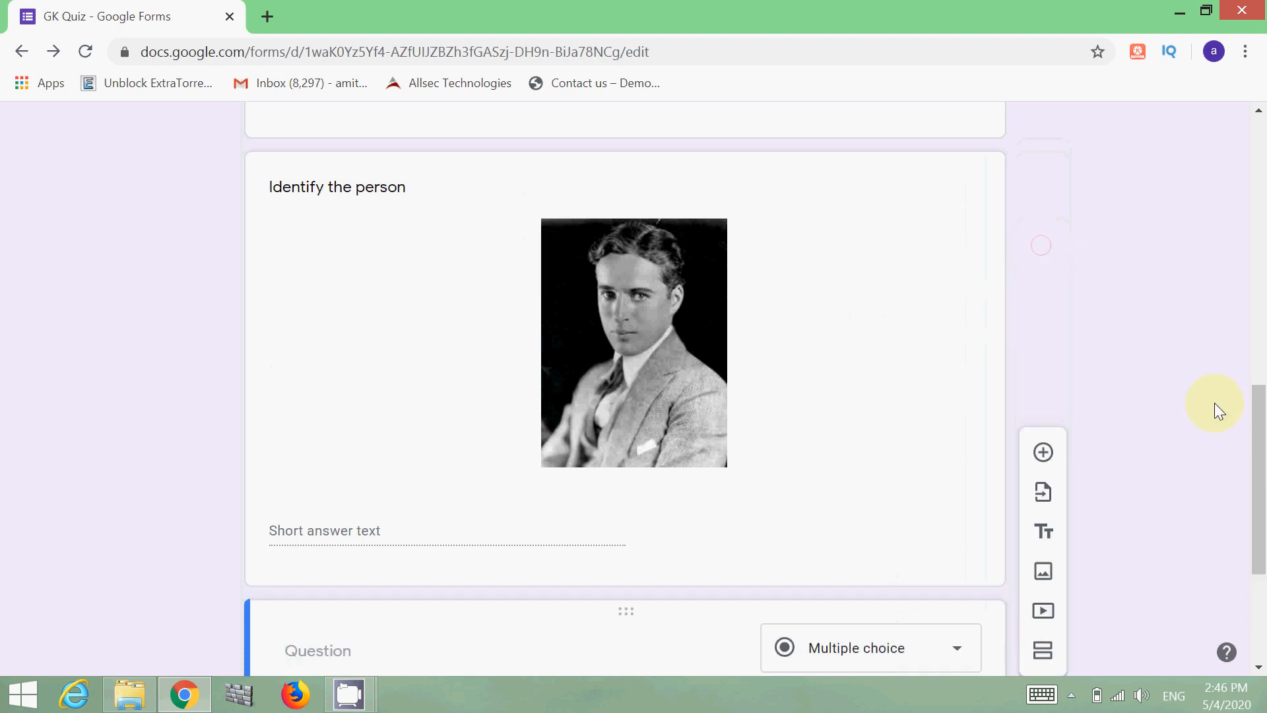
left_click_drag(1265, 426, 1264, 511)
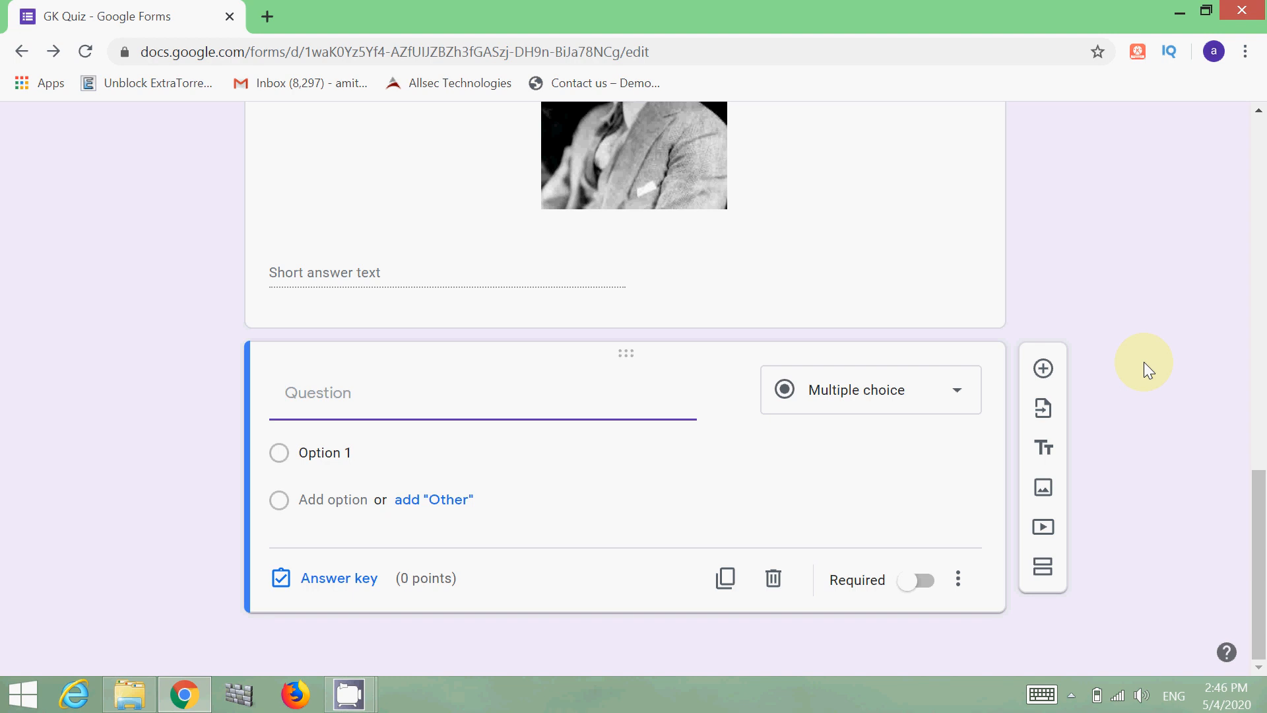
left_click(411, 388)
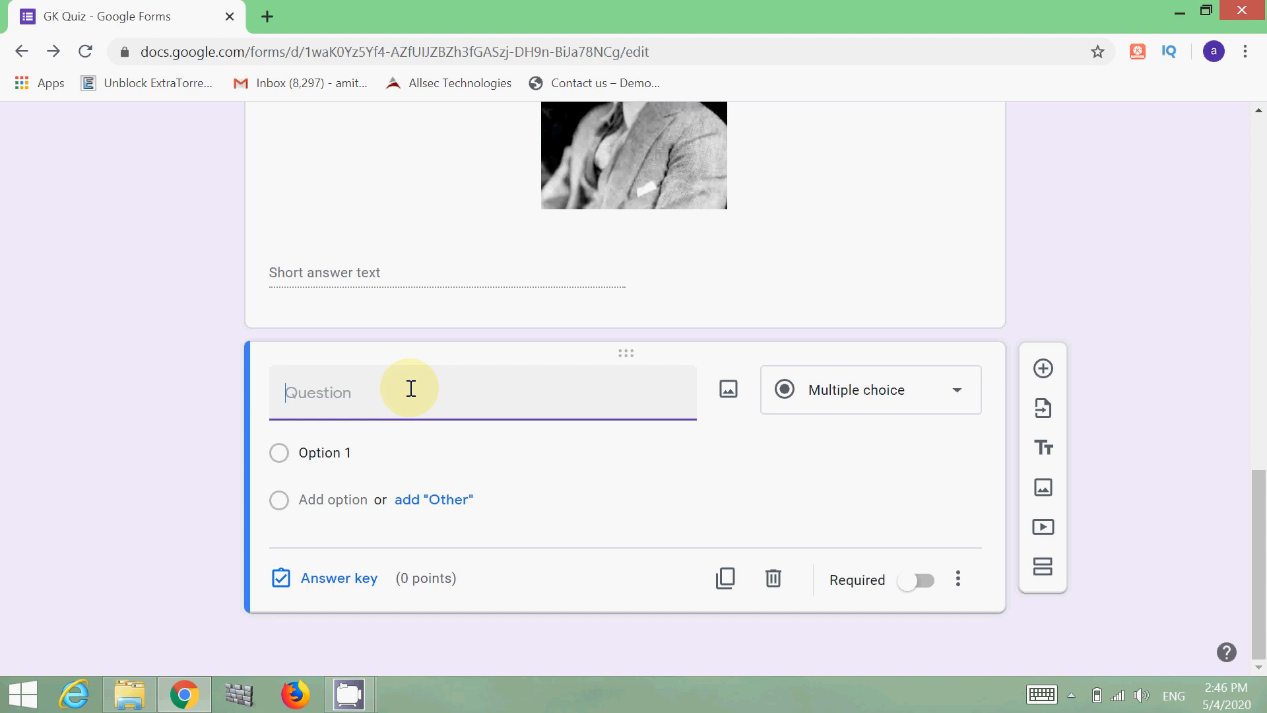
type("Is this quiz useful to you")
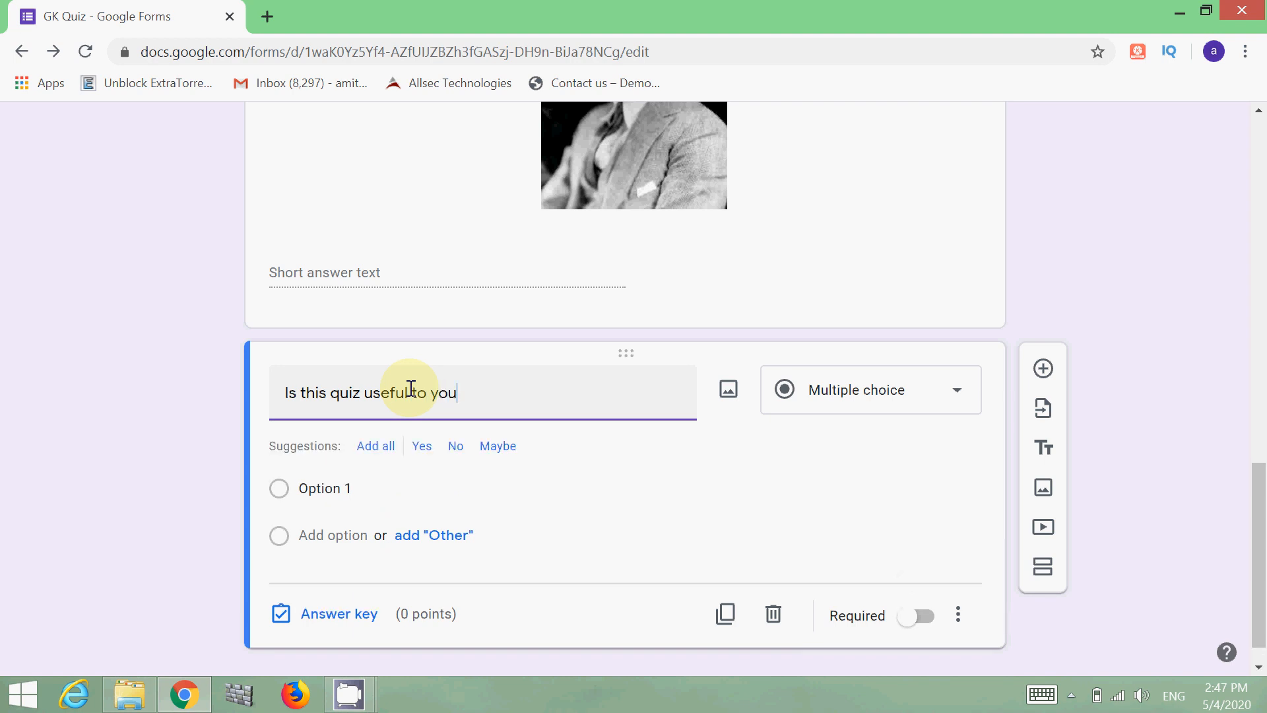
type("?")
left_click(824, 400)
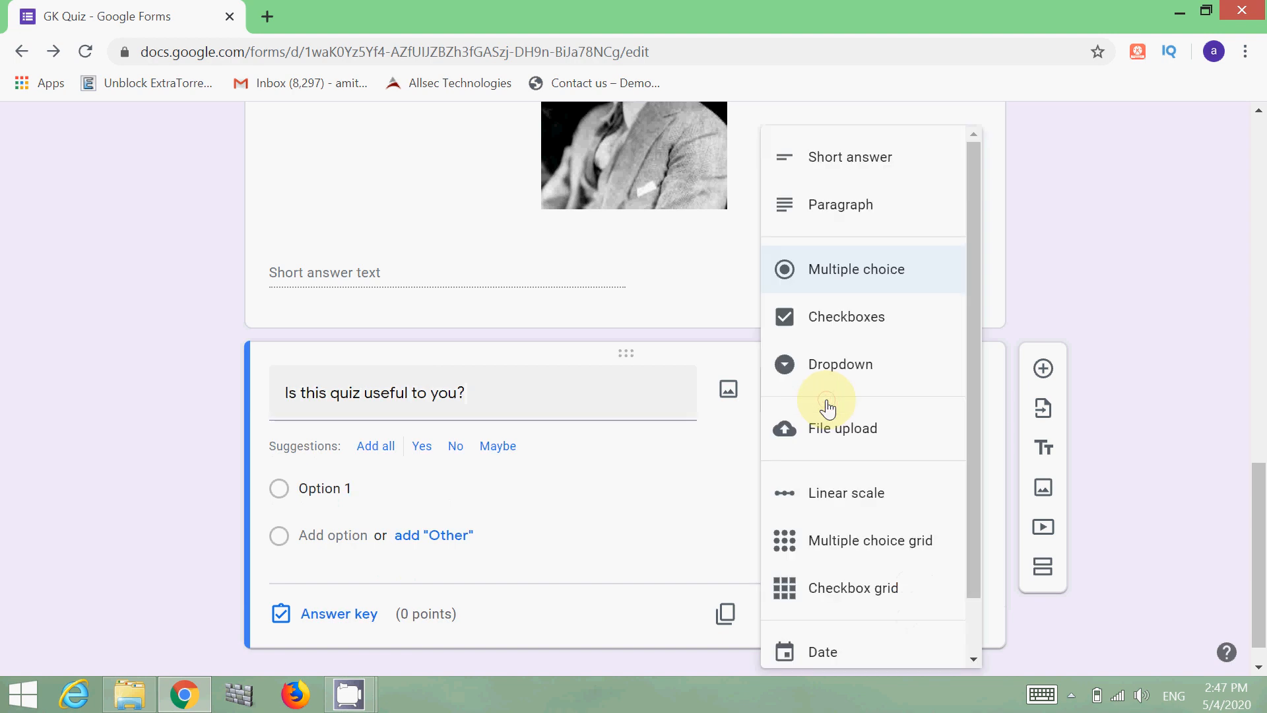
left_click(879, 500)
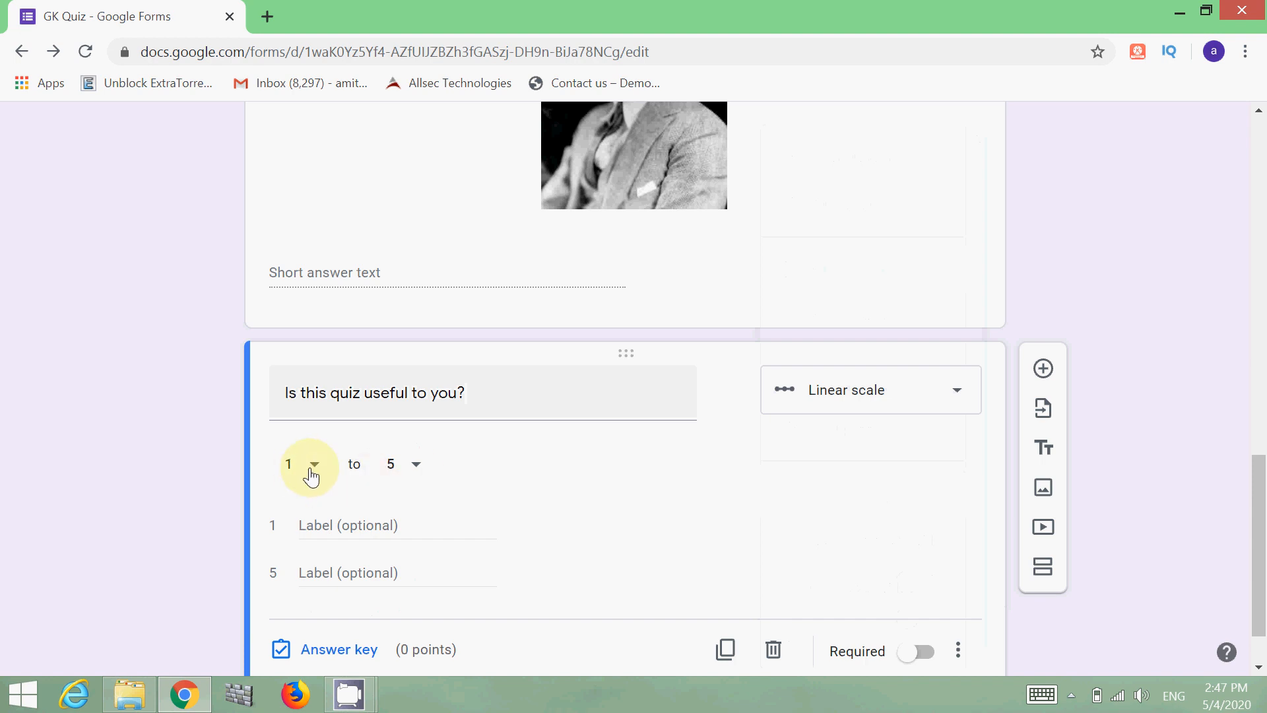
- Label the linear scale's value 1 as "Strongly Disagree" and value 5 as "Strongly Agree"
left_click(345, 524)
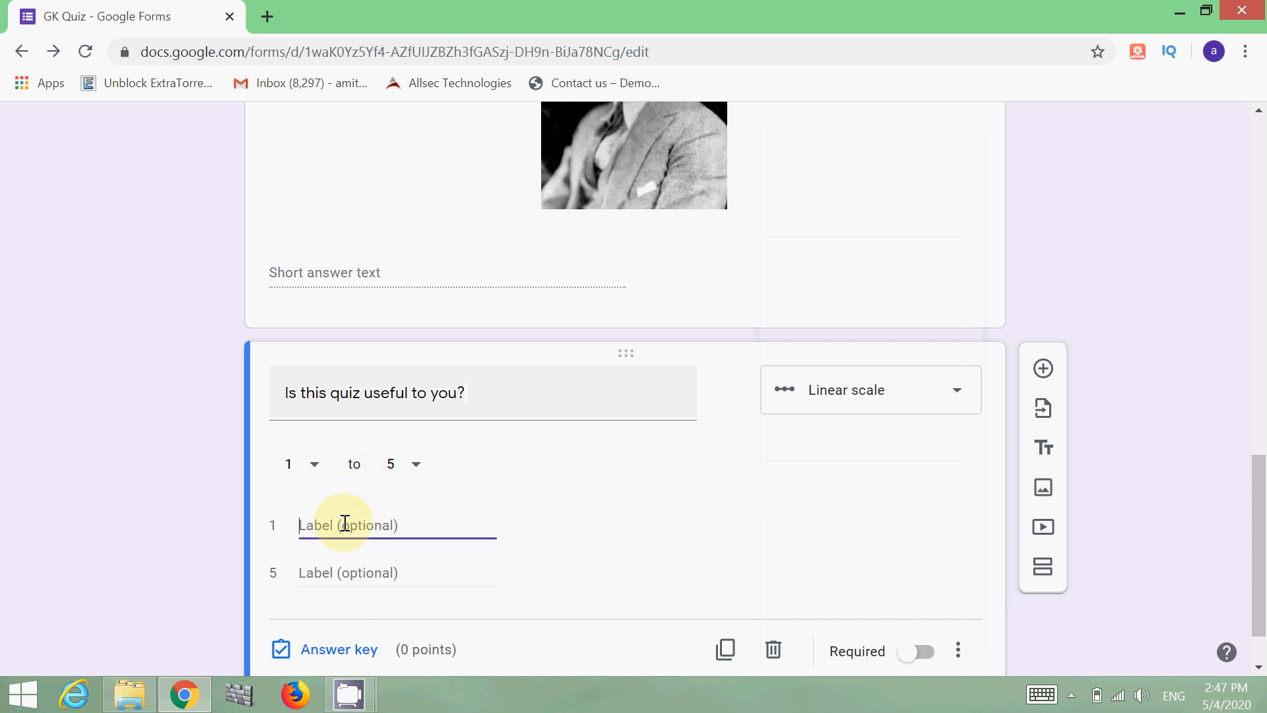
type("Stronly")
key("BackSpace")
key("BackSpace")
key("BackSpace")
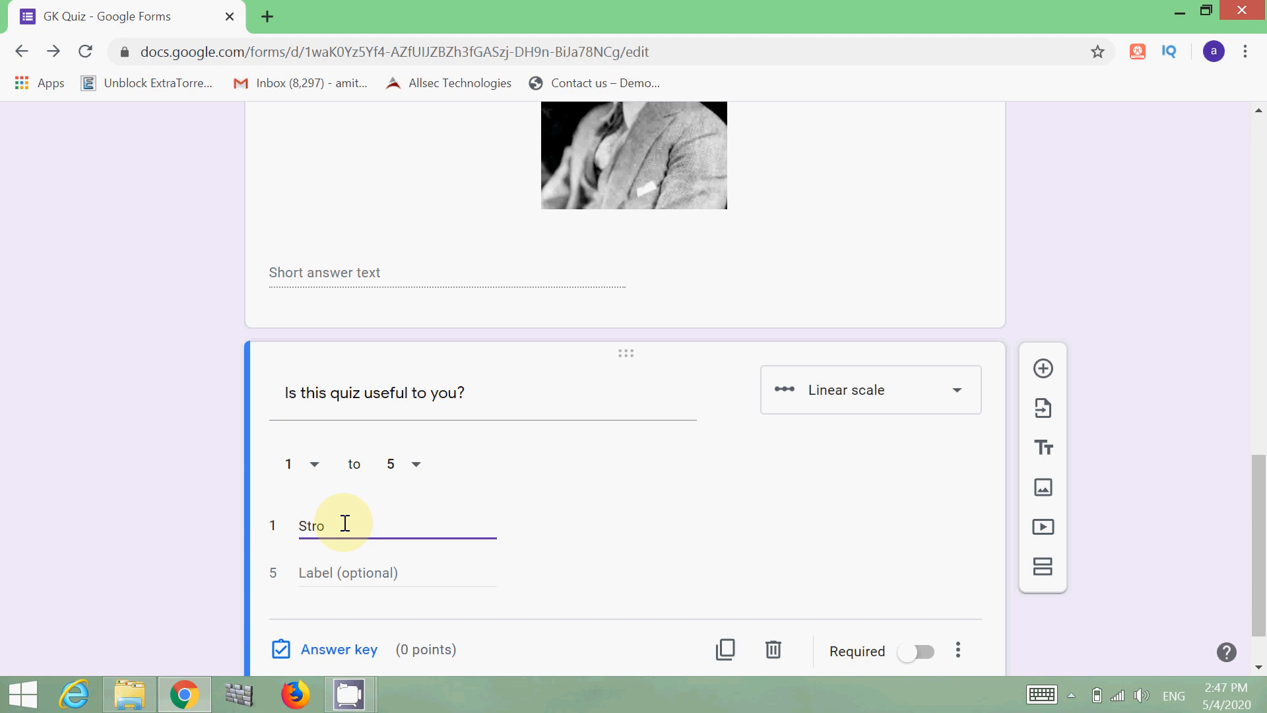
type("ngly Disagree")
left_click(311, 573)
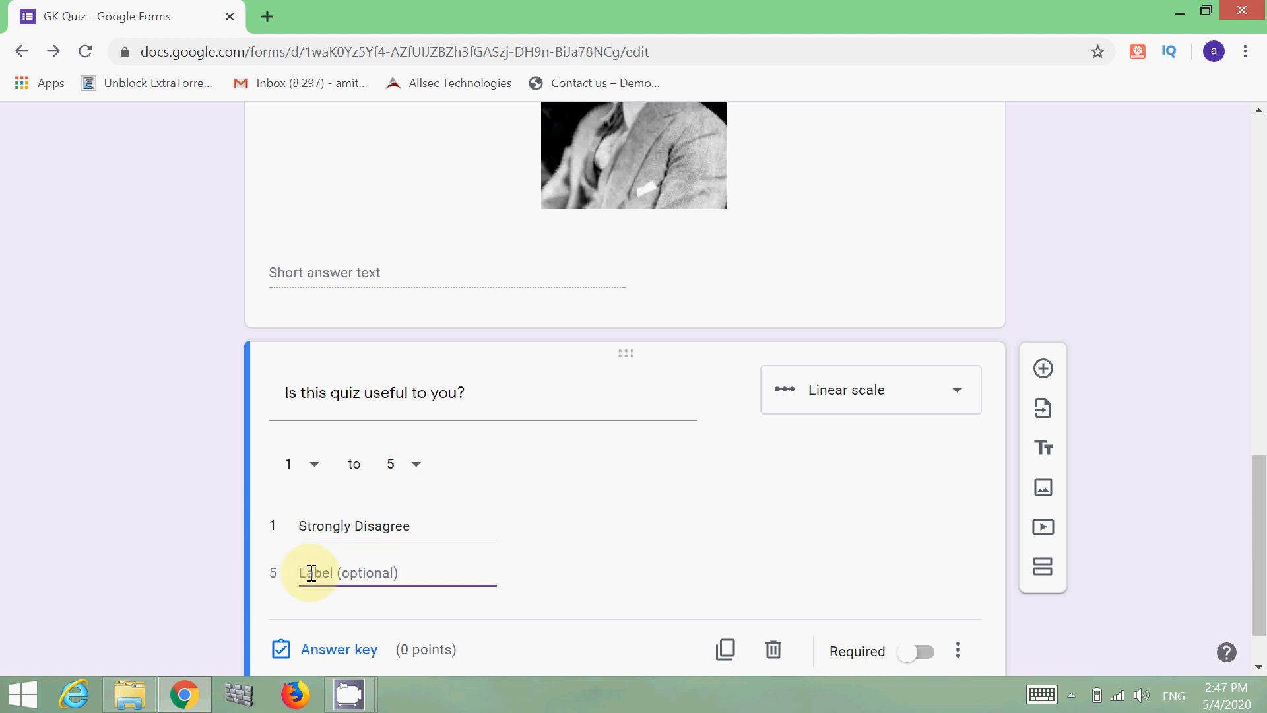
type("Strongly Agree")
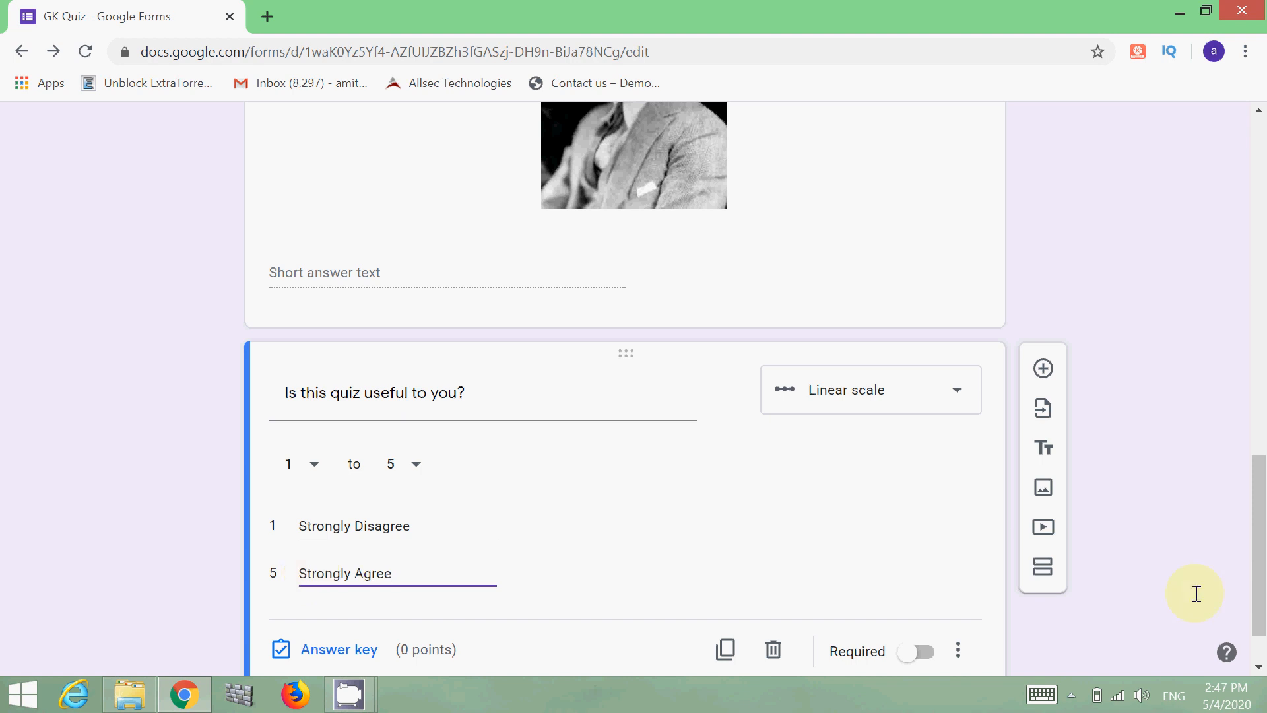
- In the answer key of the days-in-one-week question, mark 7 as the correct answer and assign 2 points
left_click_drag(1259, 521, 1265, 616)
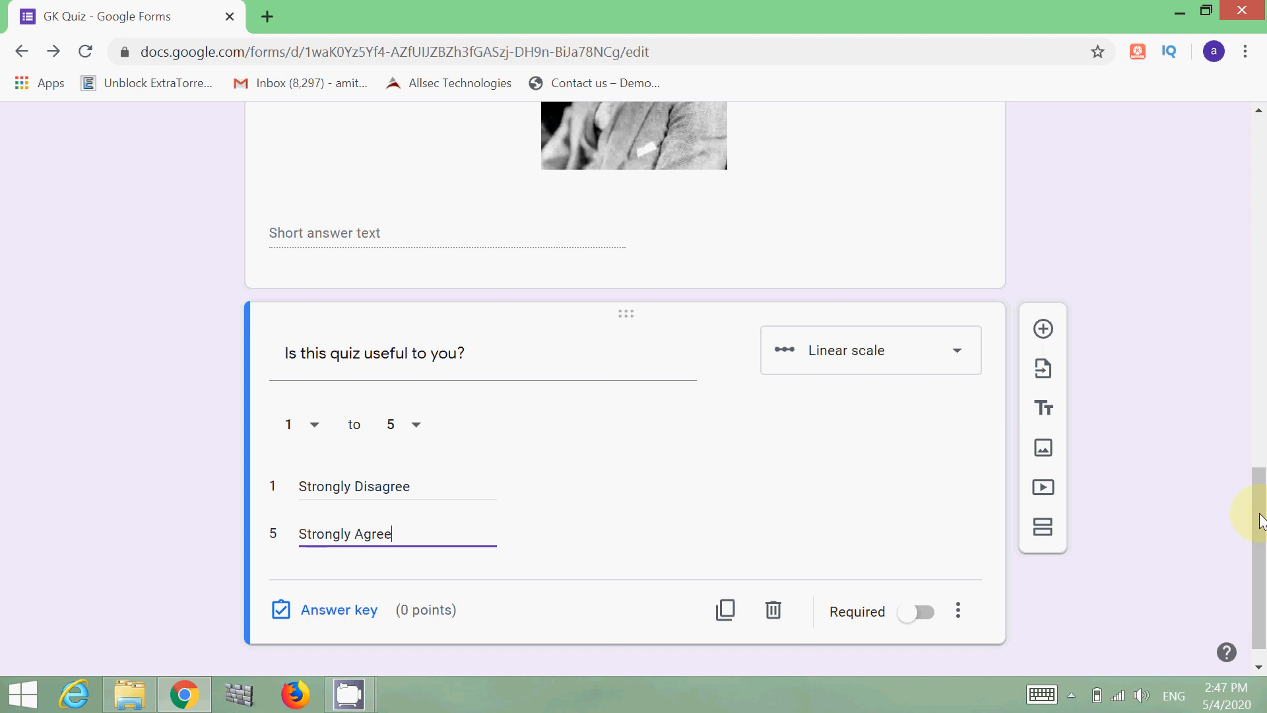
left_click_drag(1261, 511, 1264, 58)
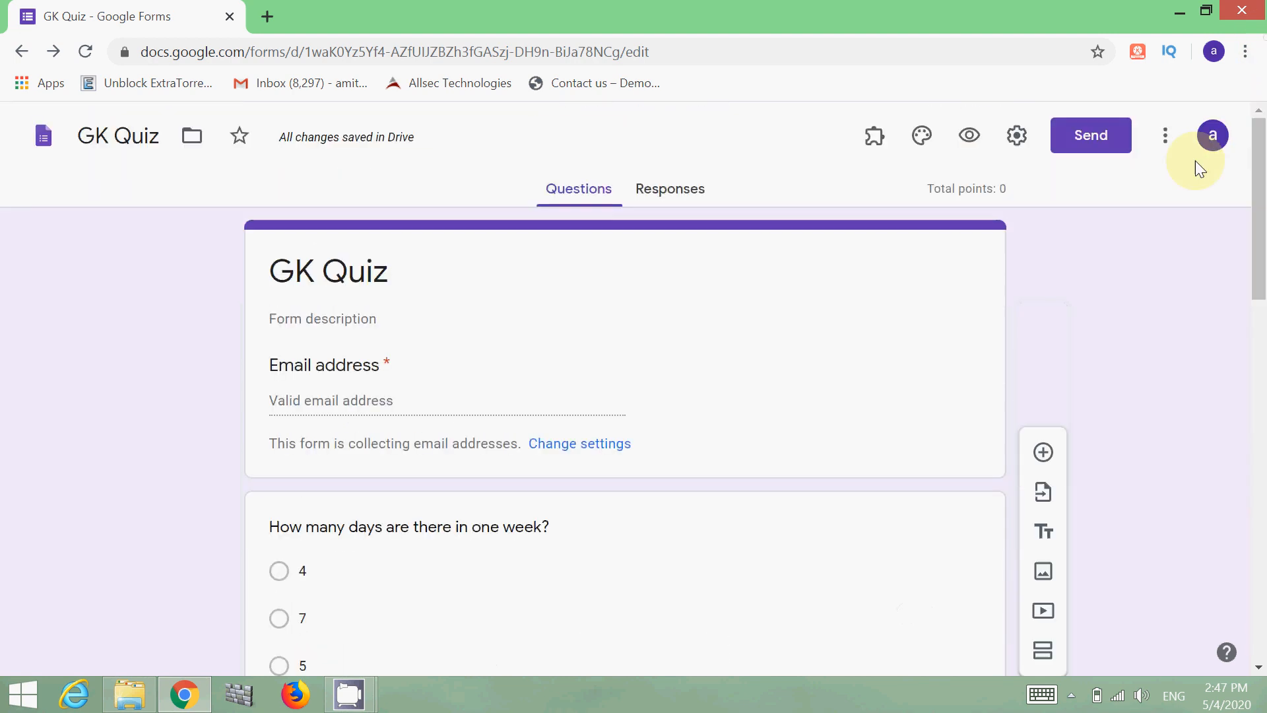
scroll(1028, 206, "down", 1)
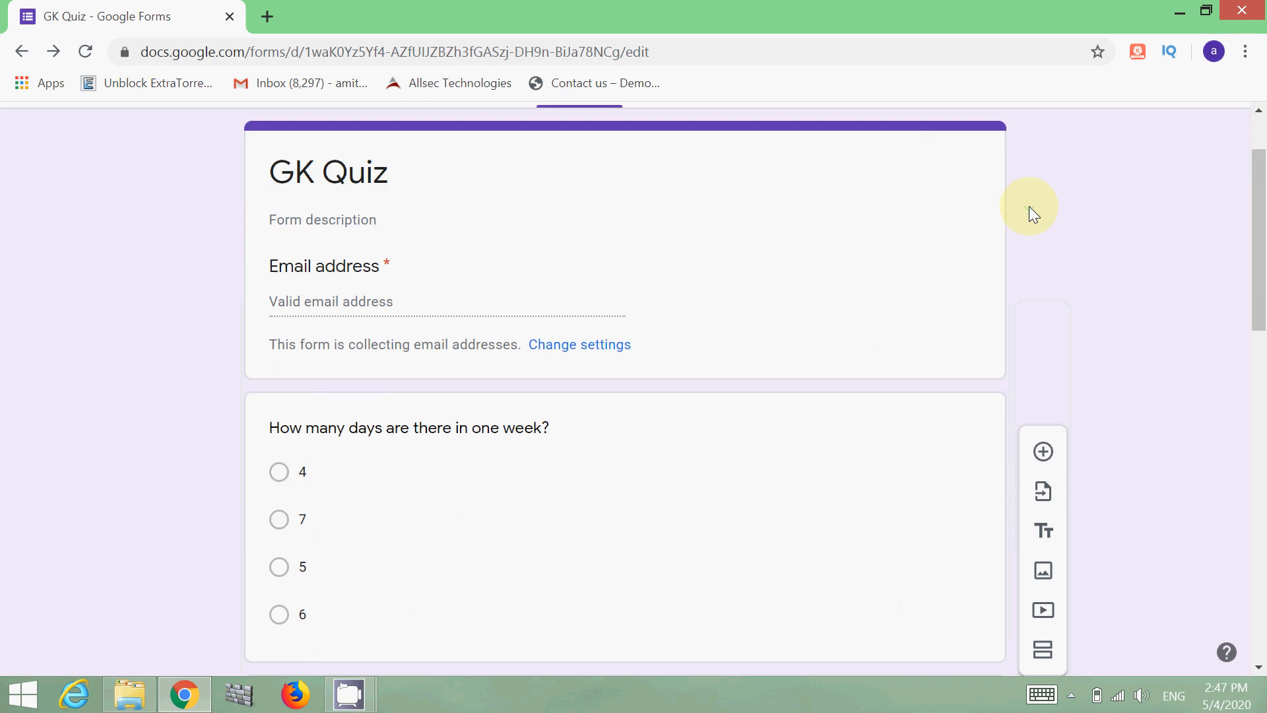
left_click(416, 428)
scroll(1189, 366, "down", 1)
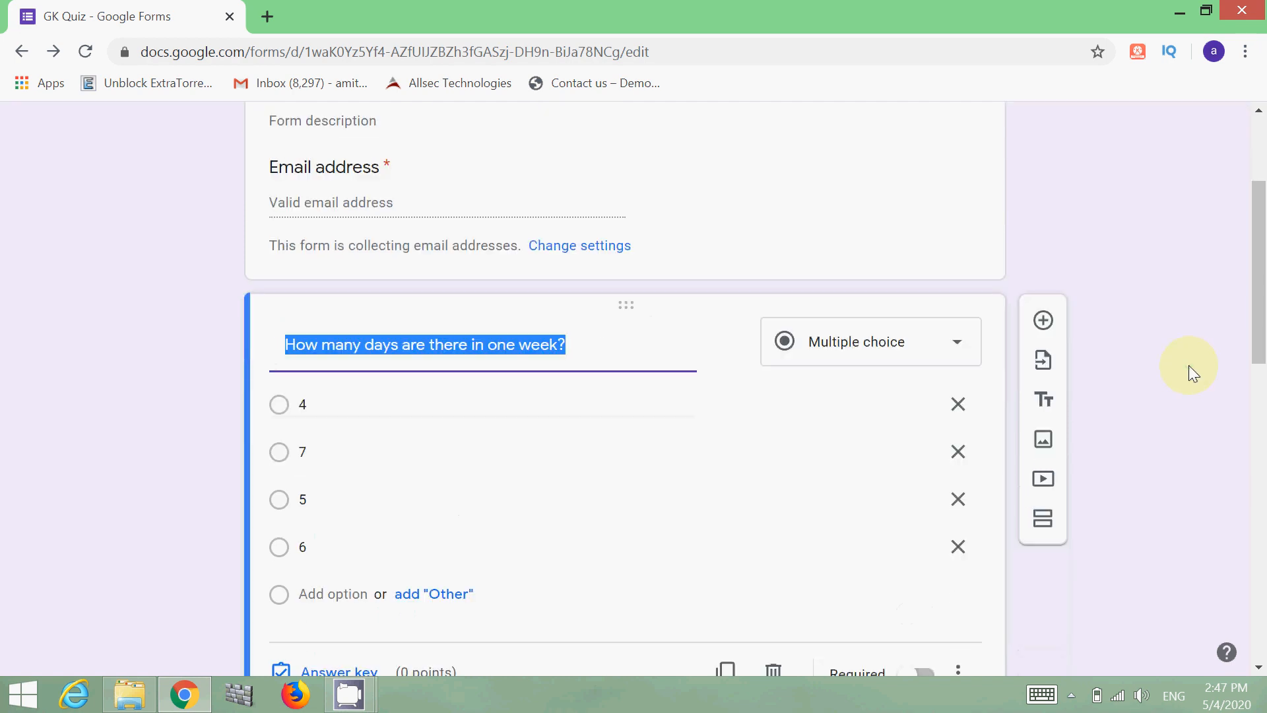
scroll(1189, 366, "down", 1)
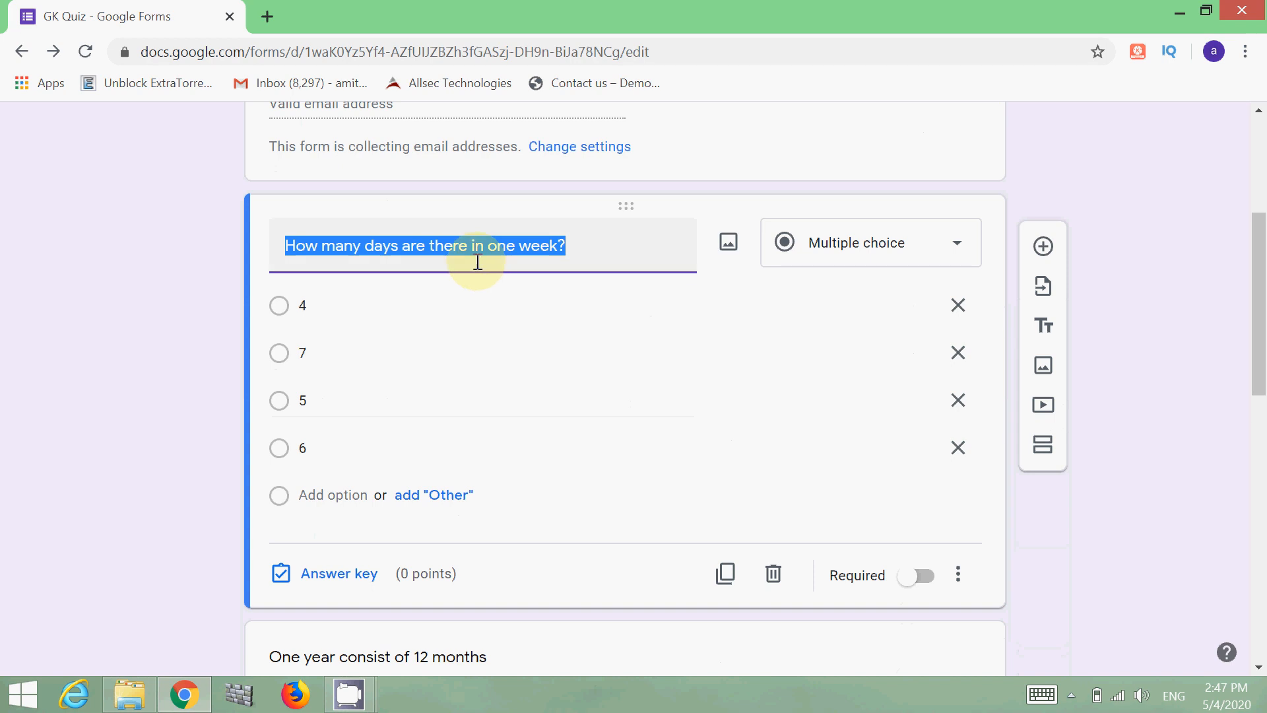
left_click(350, 584)
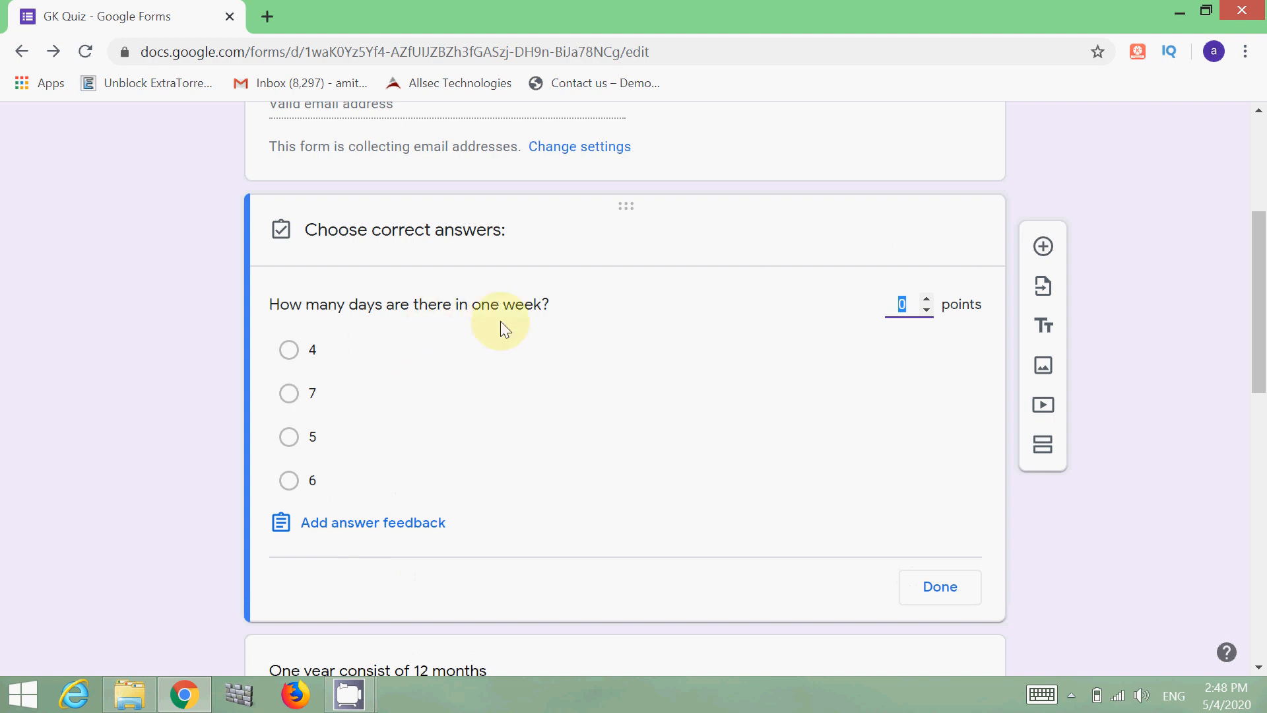
left_click(290, 394)
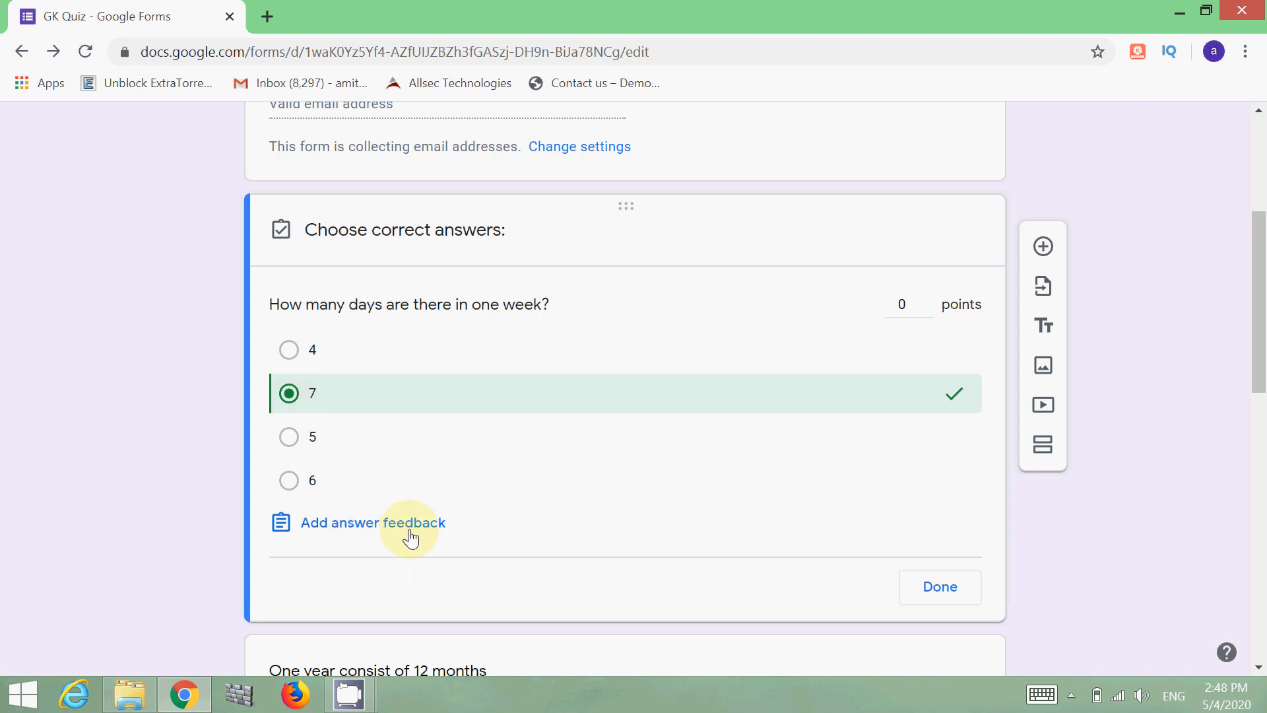
double_click(927, 301)
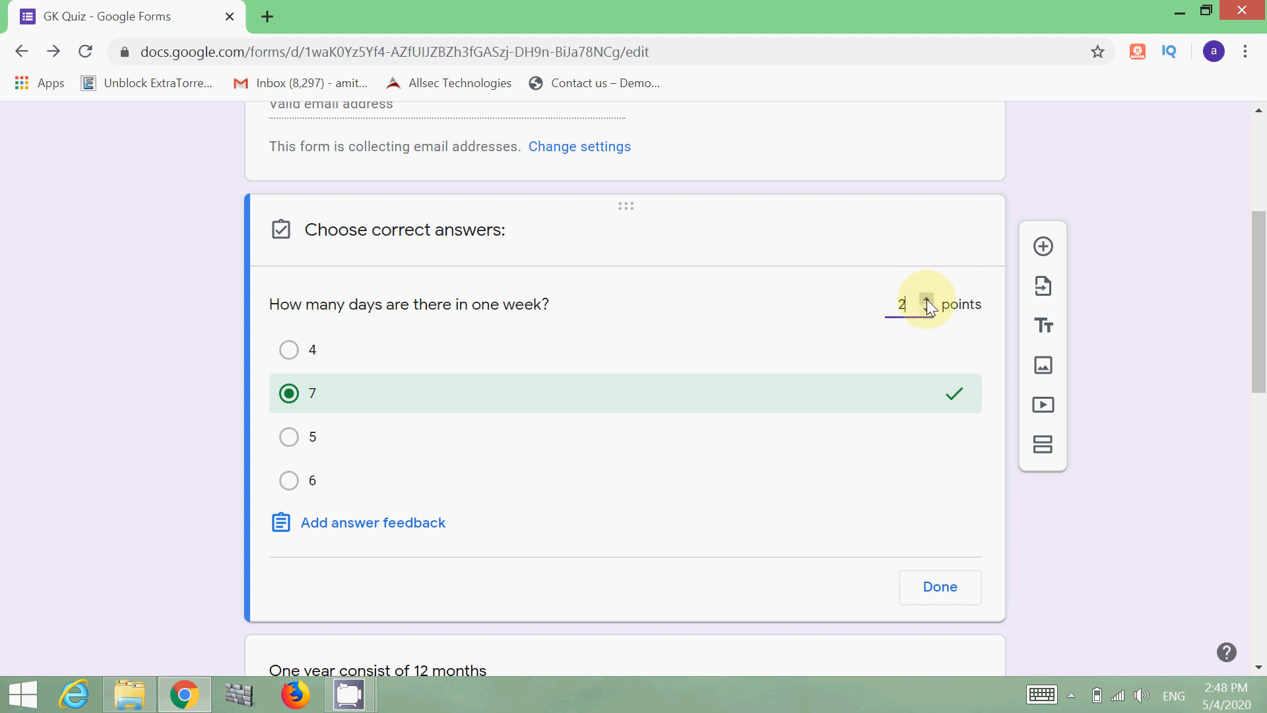
left_click(932, 596)
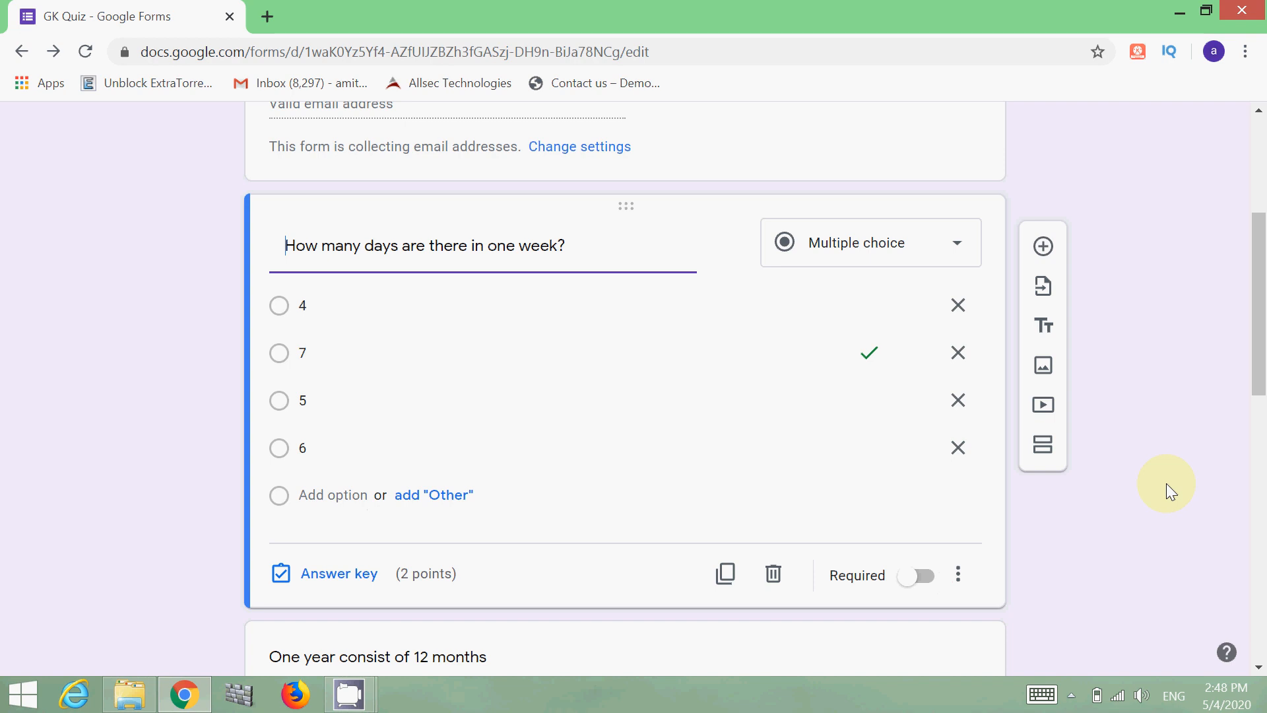
- In the answer key of "One year consist of 12 months", mark True as correct and assign 2 points
scroll(1166, 484, "down", 5)
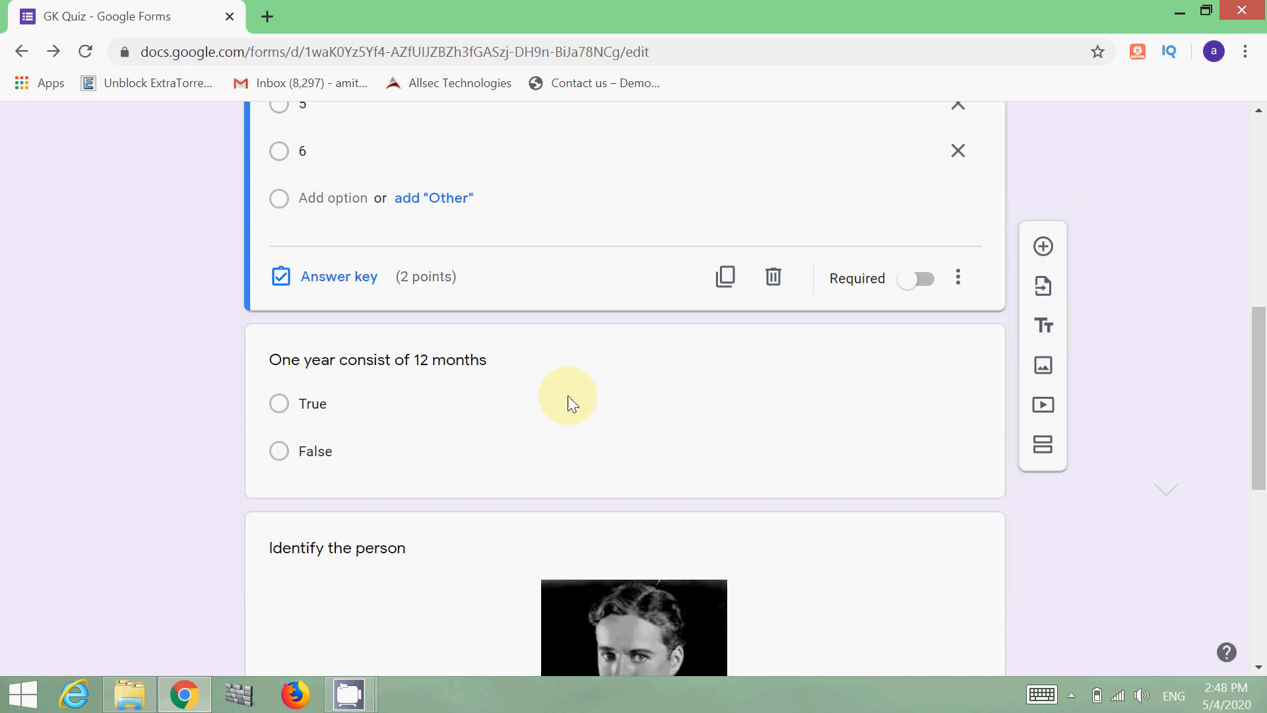
left_click(410, 356)
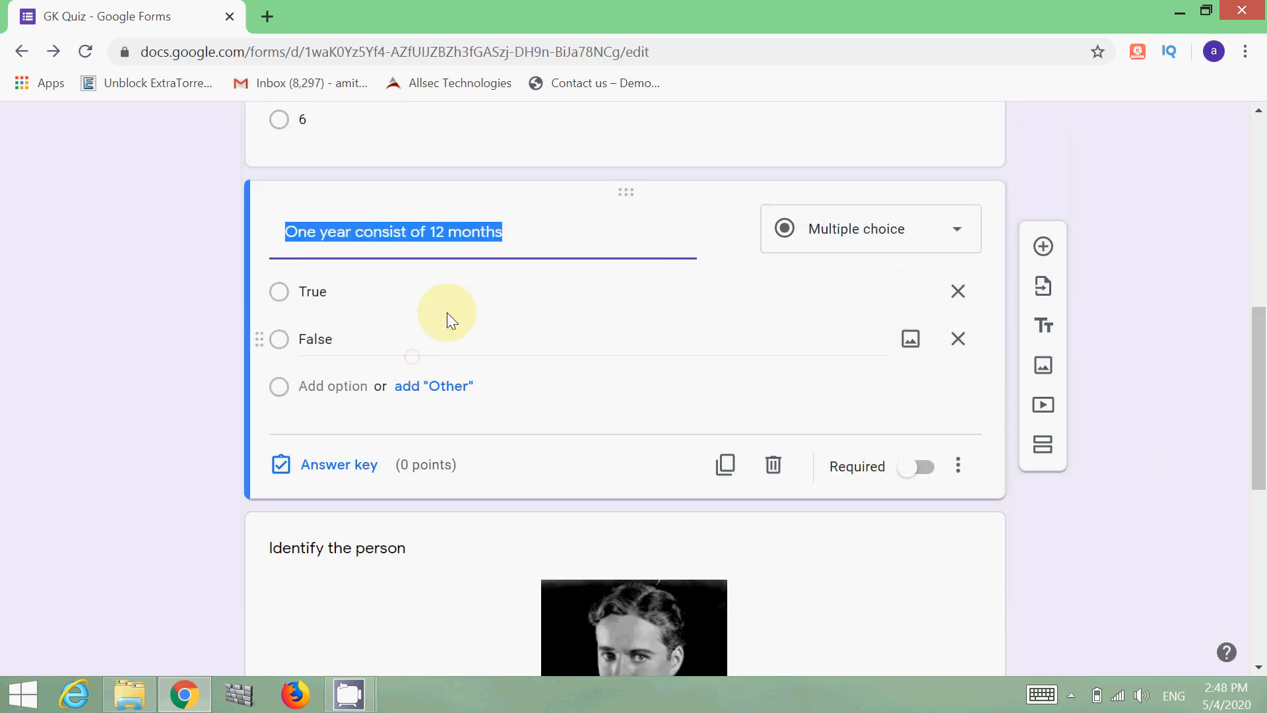
left_click(311, 472)
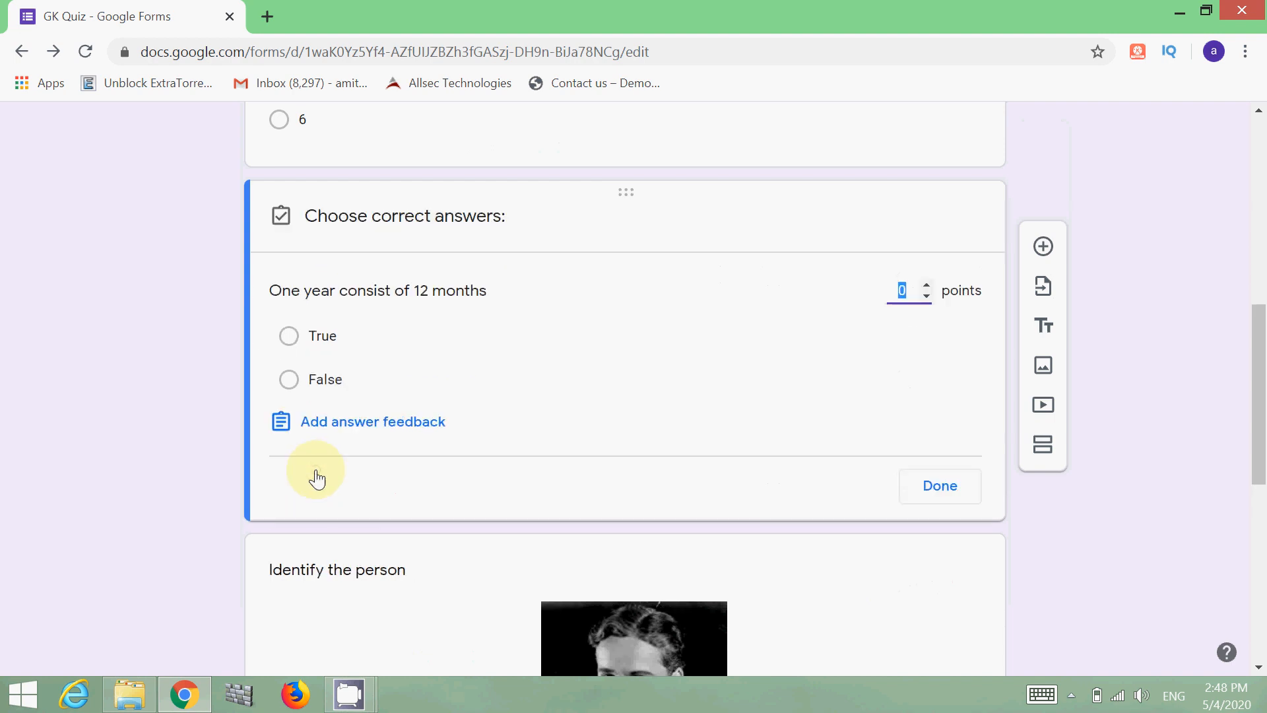
left_click(290, 338)
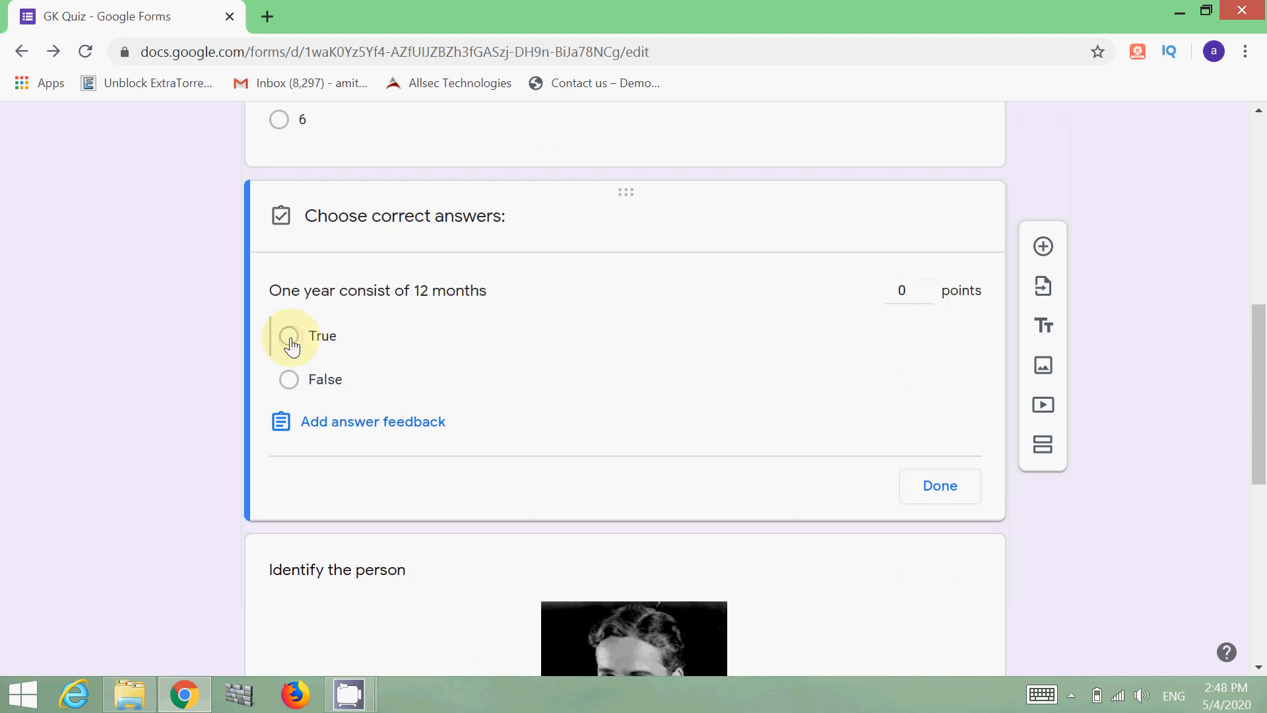
double_click(925, 283)
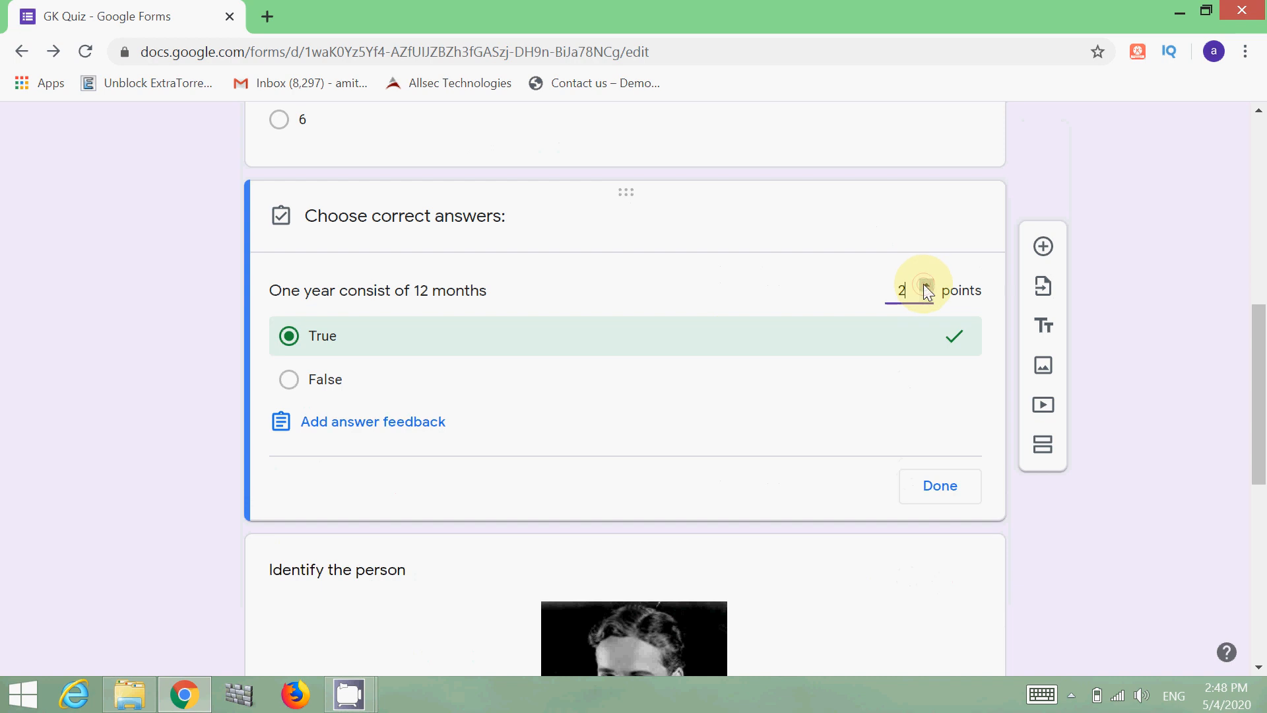
left_click(949, 489)
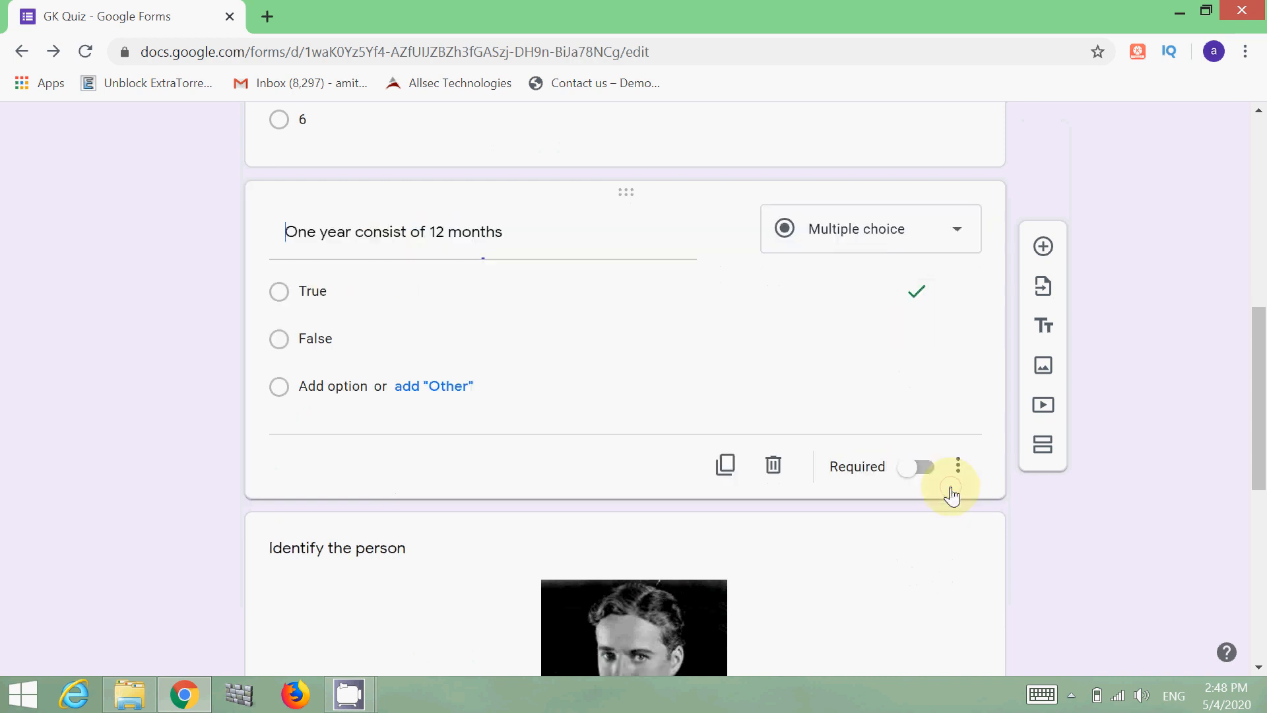
- Enter "Charlie Chaplin" as the correct answer in the answer key of the "Identify the person" question
scroll(1092, 520, "down", 5)
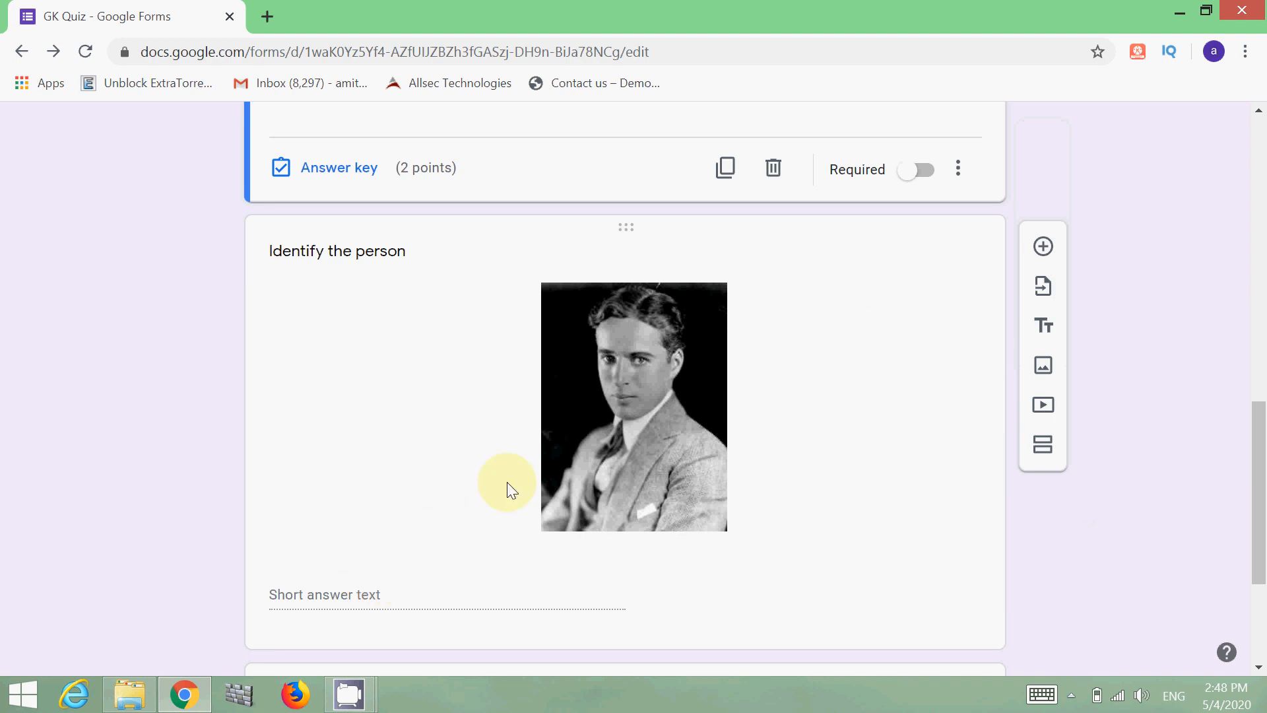
left_click(424, 483)
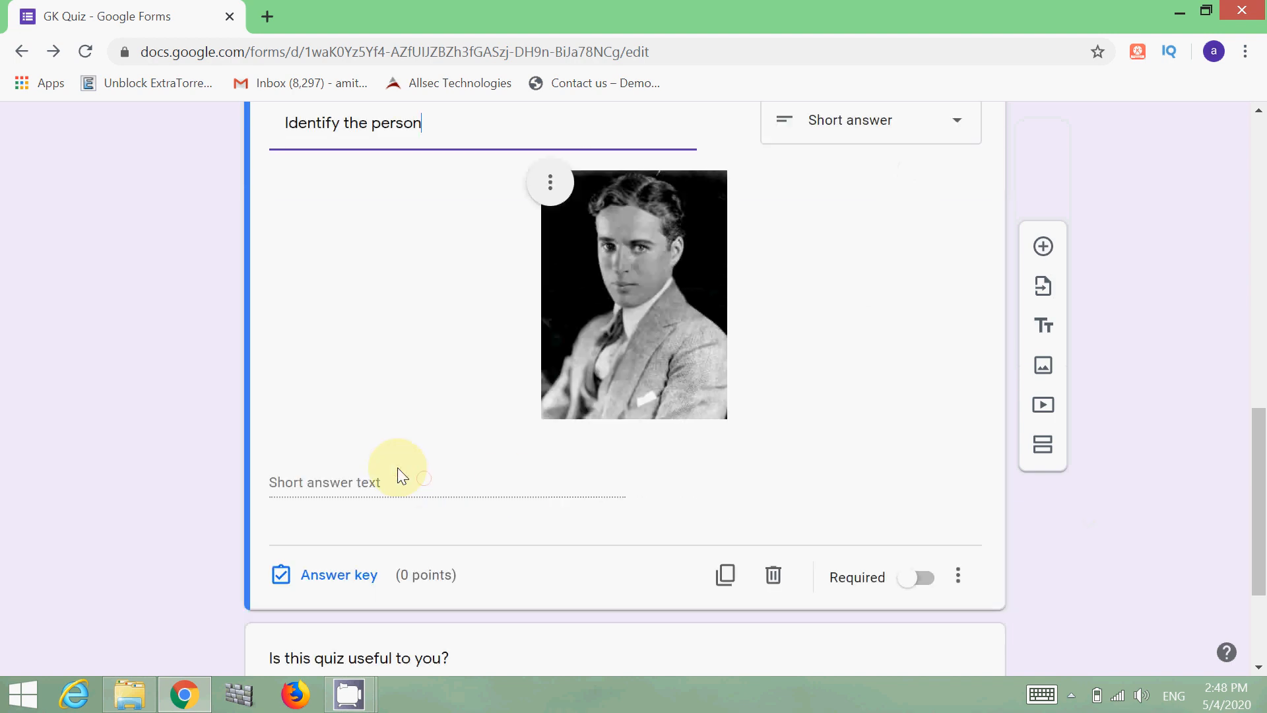
left_click(340, 583)
left_click(339, 521)
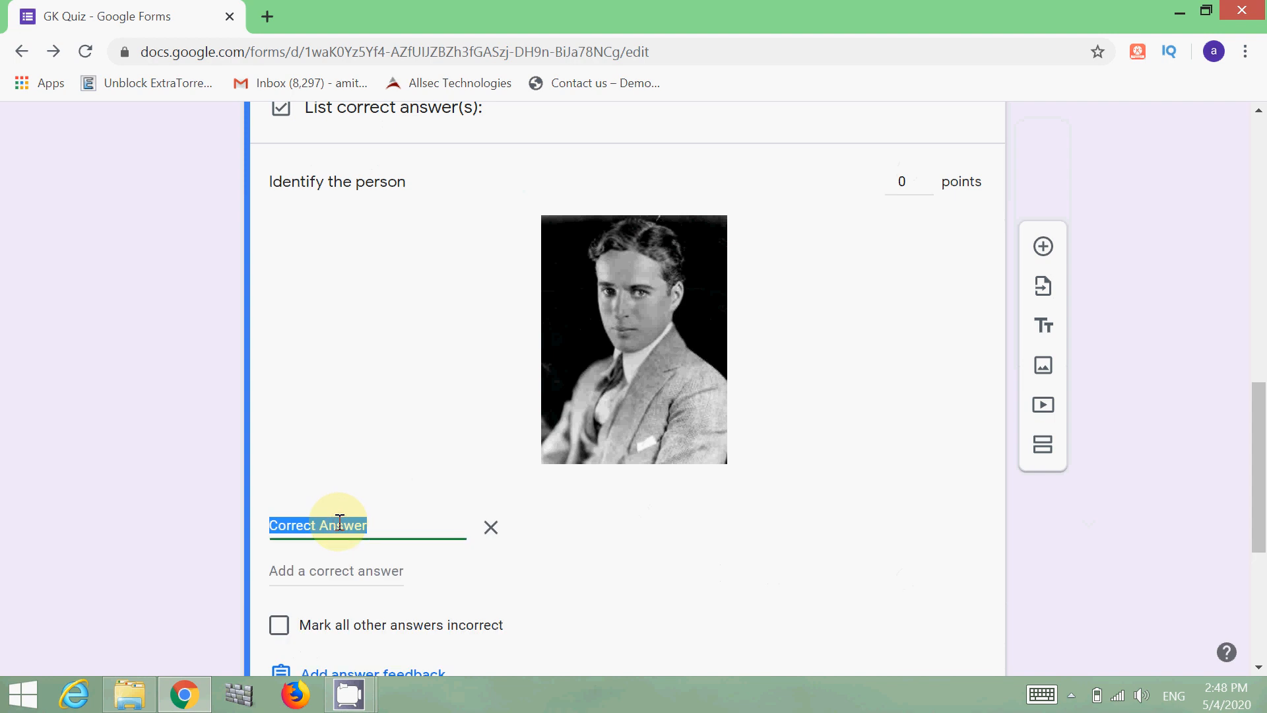
key("BackSpace")
type("Ch")
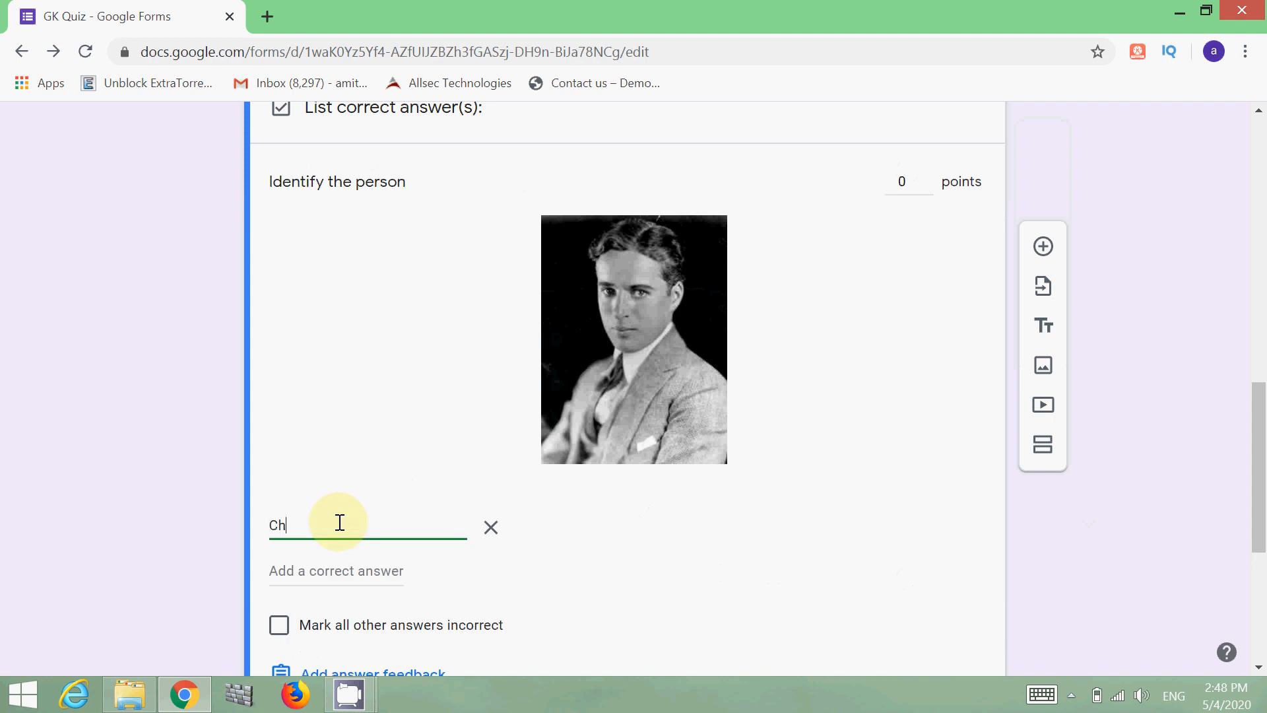
type("arlie Chaplin")
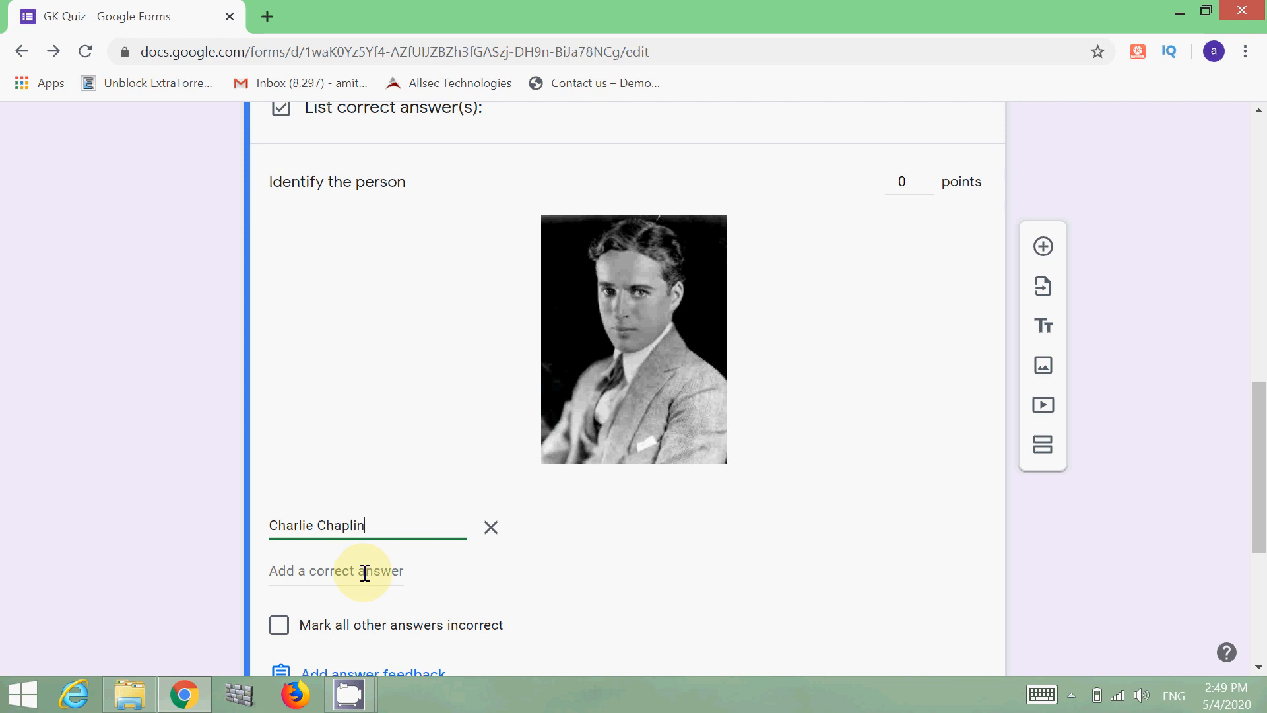
- Assign 2 points to the "Identify the person" question and finish its answer key
scroll(383, 566, "down", 2)
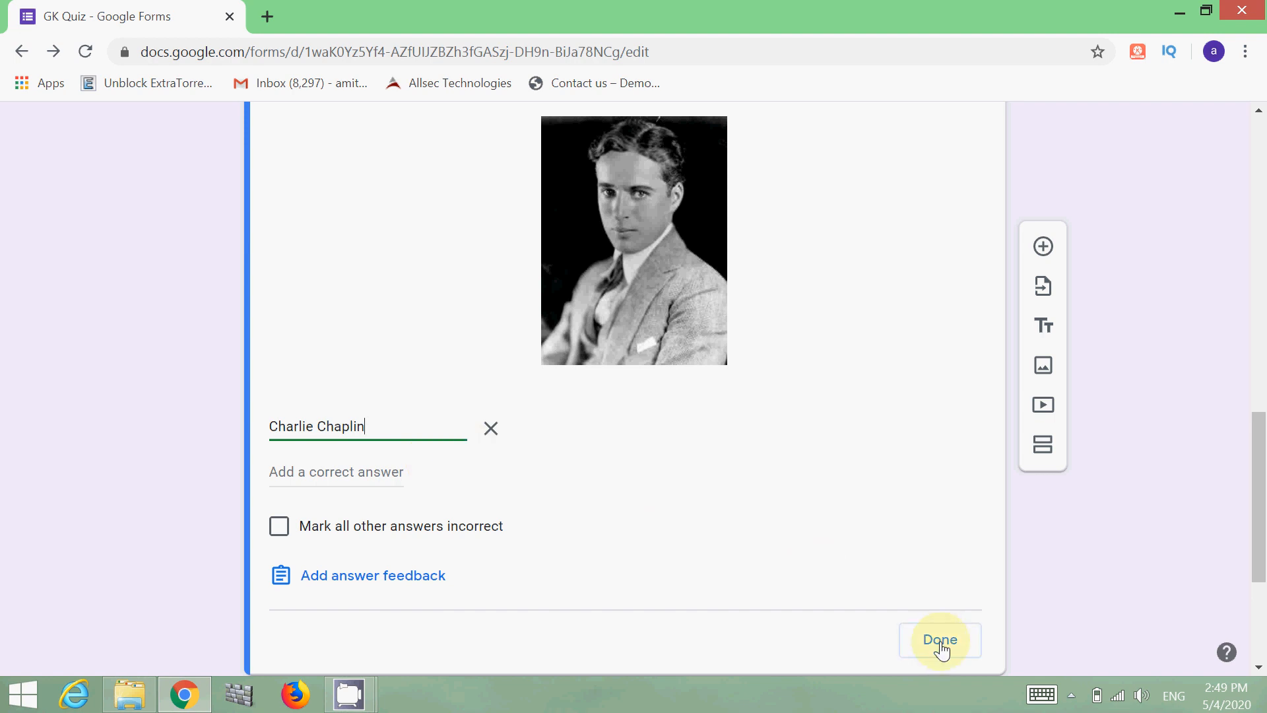
scroll(872, 581, "up", 3)
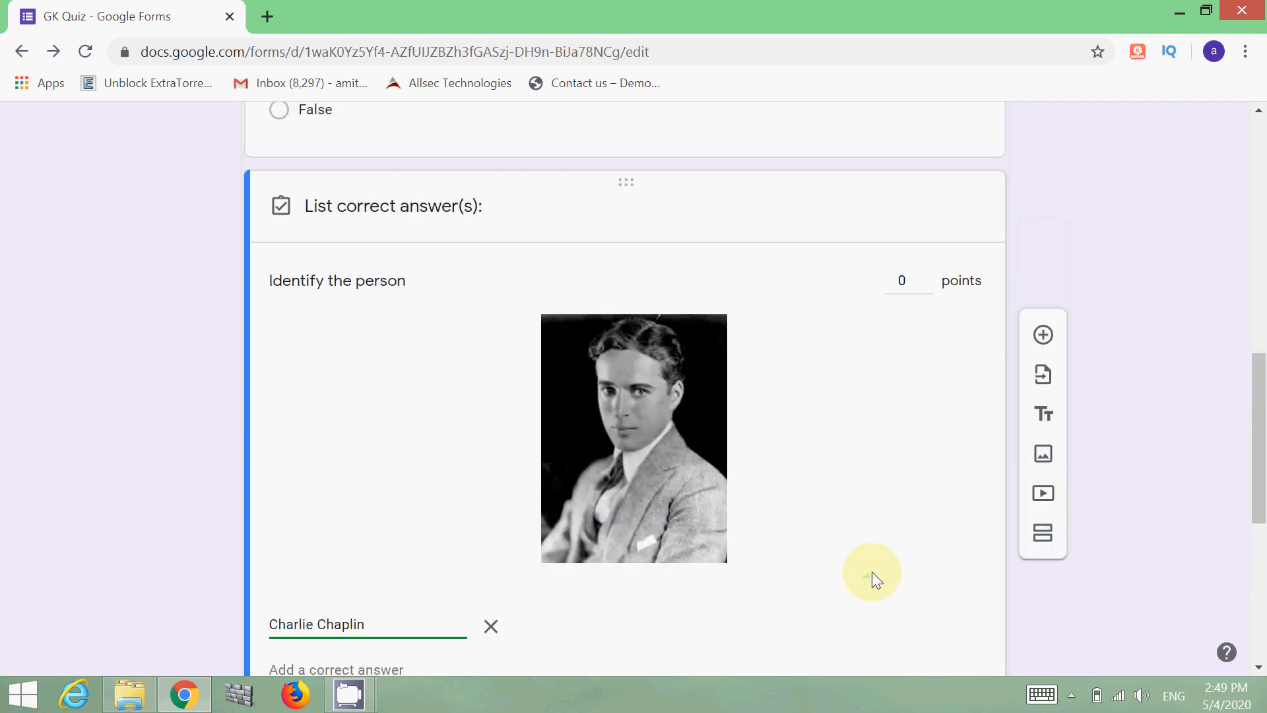
left_click(932, 279)
scroll(900, 363, "down", 3)
scroll(898, 462, "down", 2)
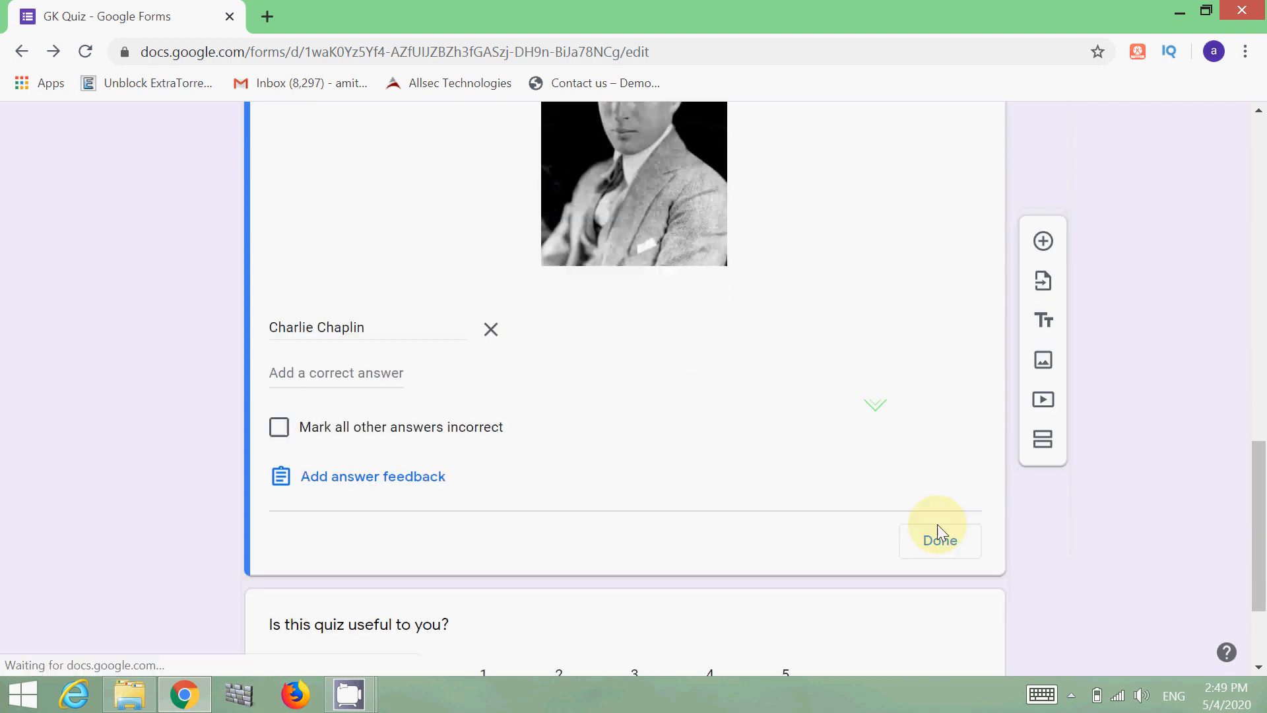
left_click(945, 544)
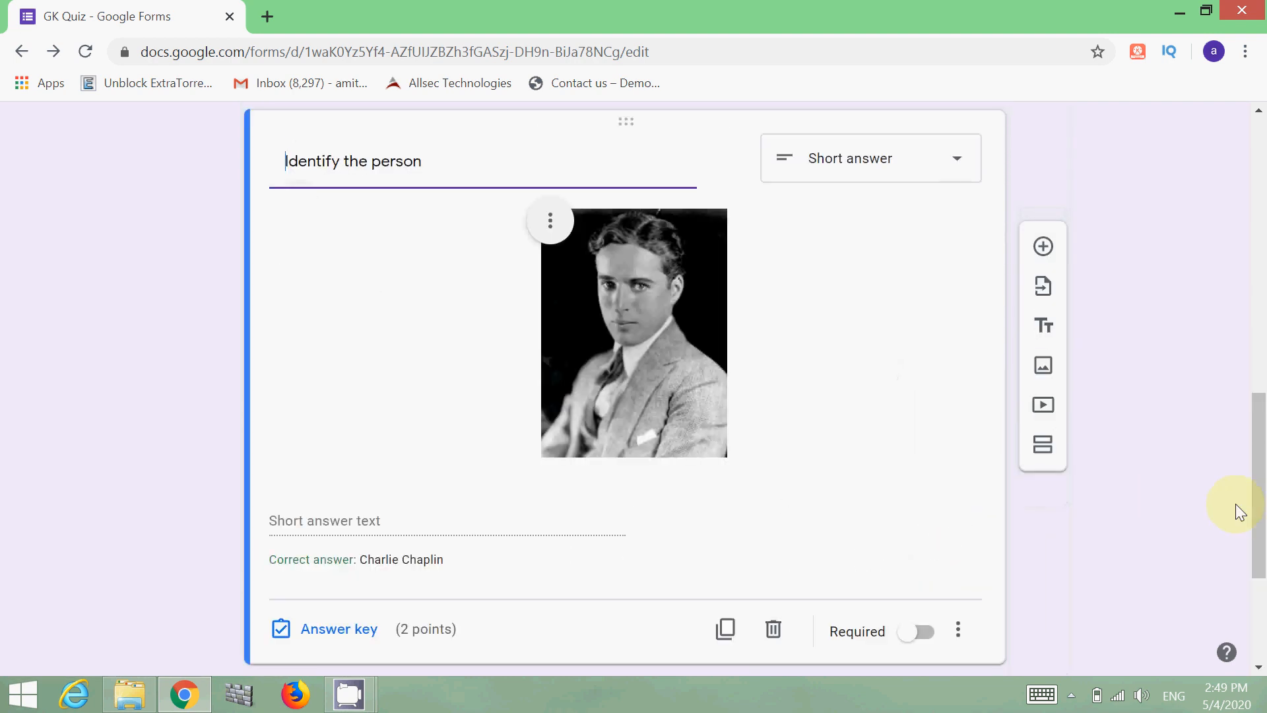
- Duplicate the "Identify the person" question
scroll(1203, 459, "down", 1)
scroll(1203, 458, "up", 1)
scroll(1203, 457, "down", 1)
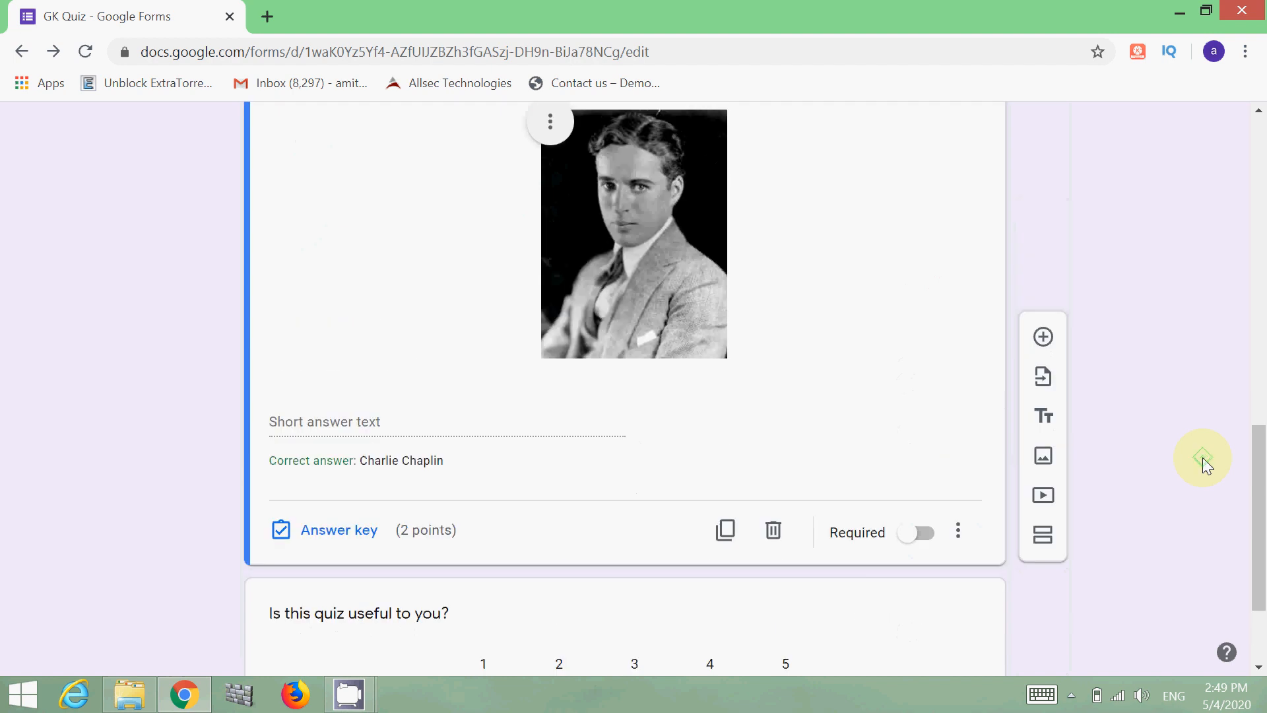
scroll(1203, 458, "up", 2)
scroll(1202, 457, "down", 2)
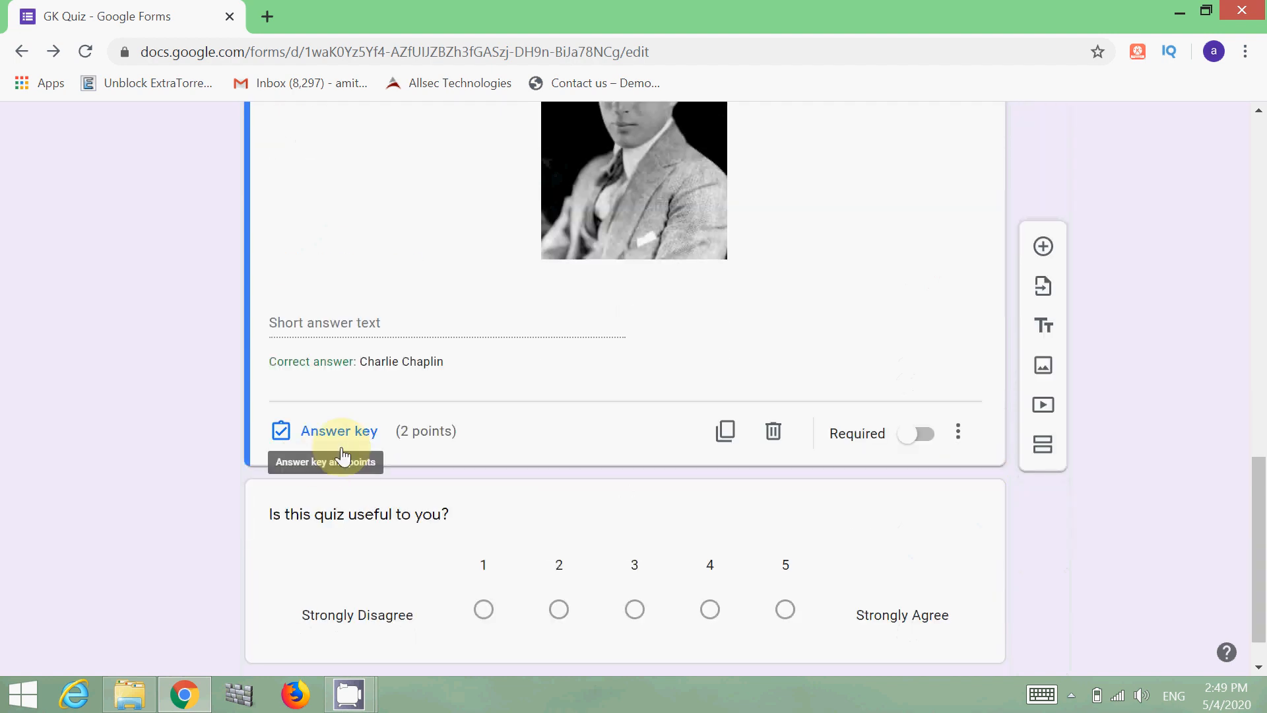
left_click(725, 448)
scroll(706, 486, "down", 2)
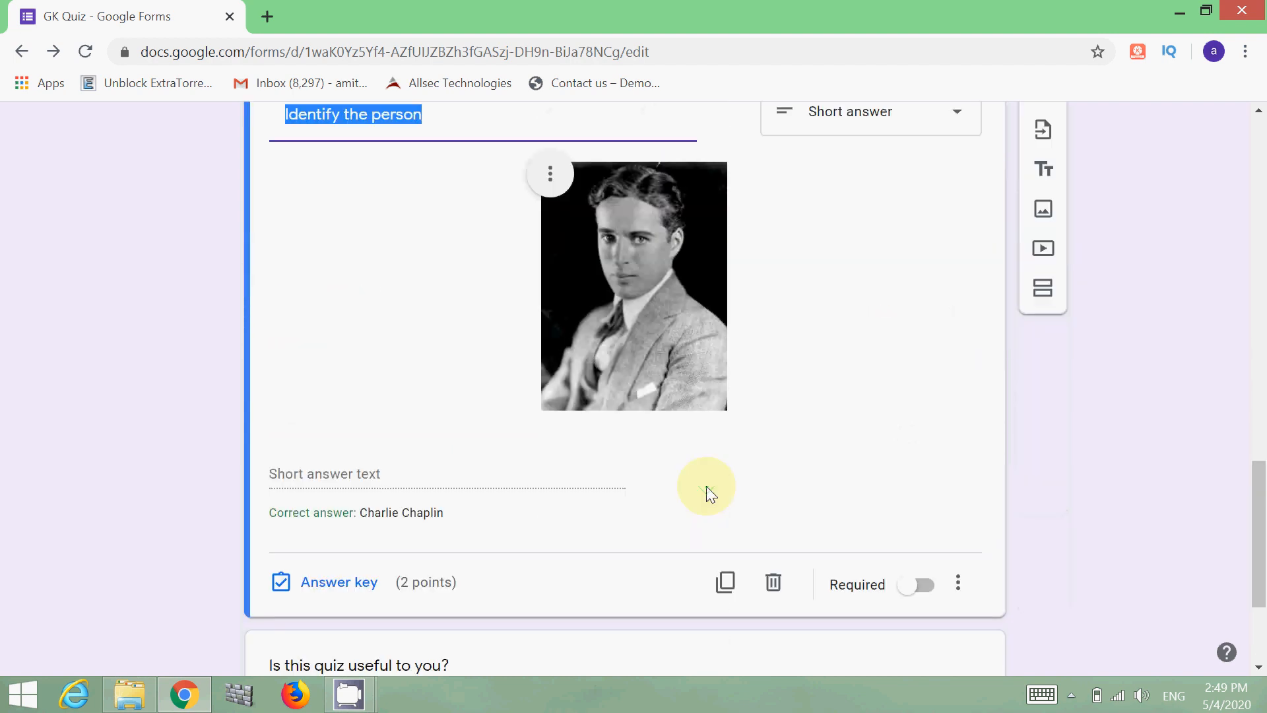
- Delete the duplicated "Identify the person" question, keeping the original
scroll(706, 485, "up", 2)
scroll(706, 485, "down", 2)
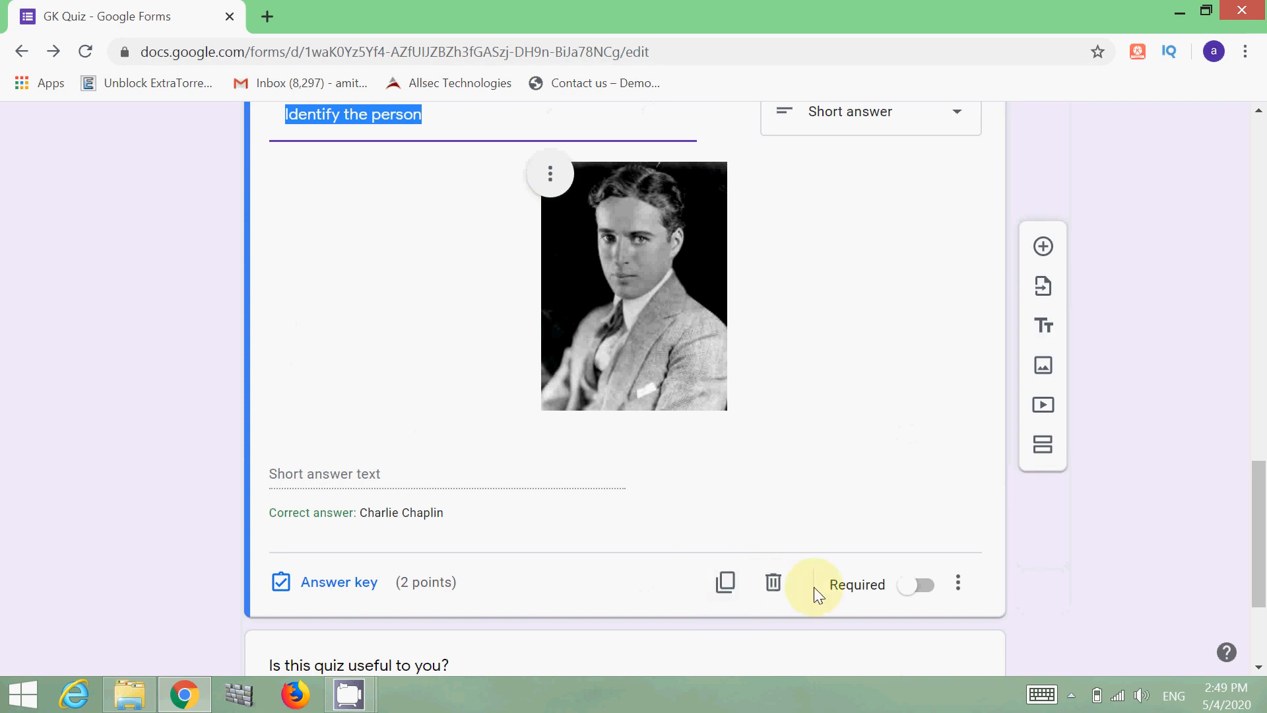
left_click(779, 596)
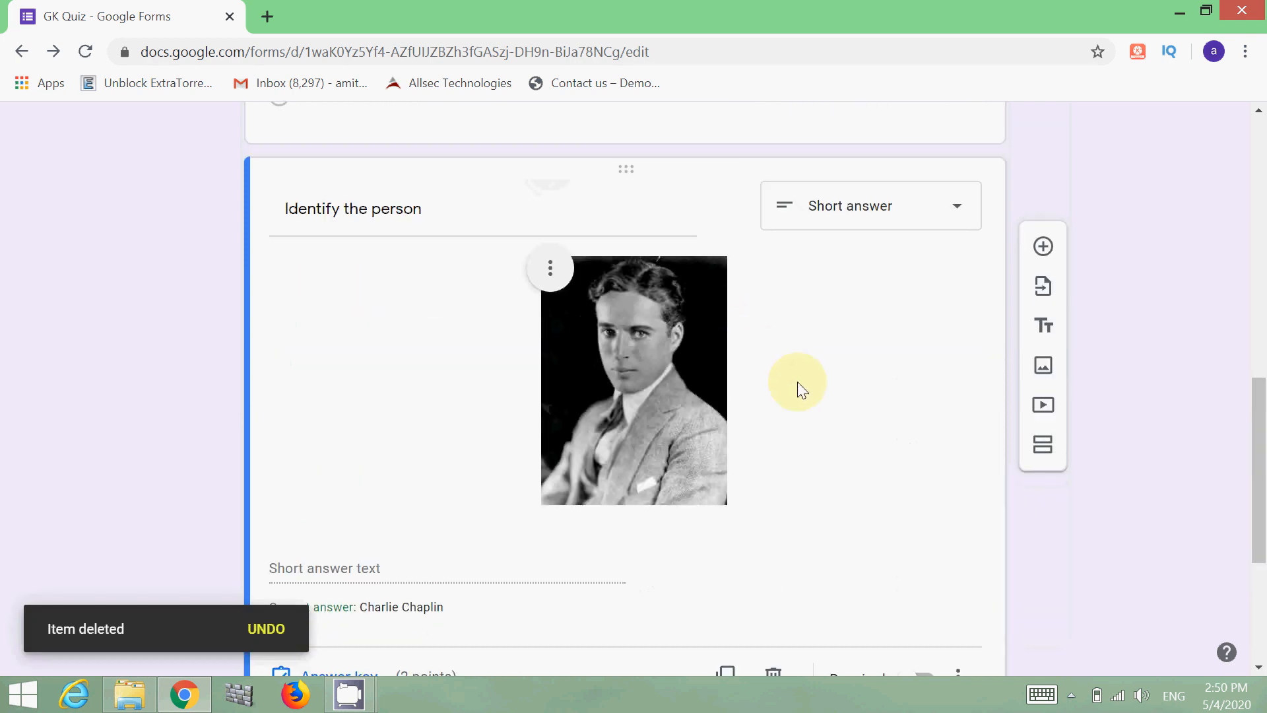
scroll(766, 476, "down", 1)
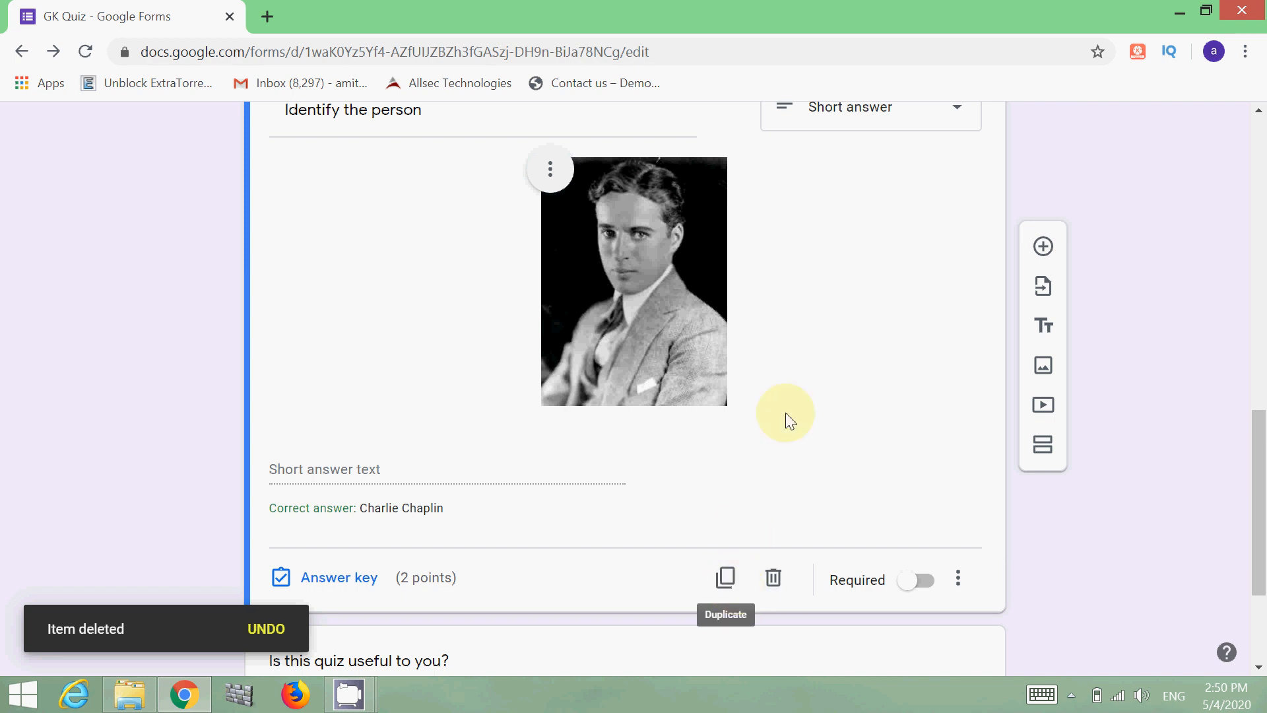
left_click(773, 583)
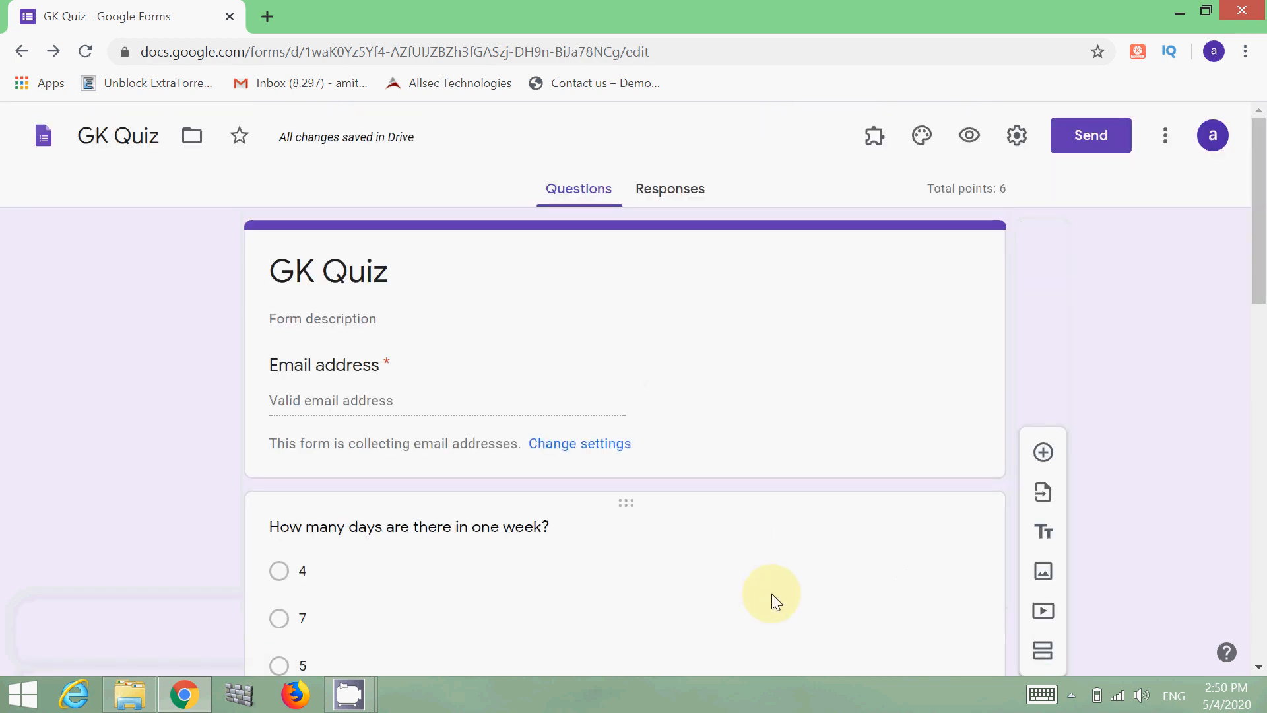
- Make the "Identify the person" question required, and switch it back to optional
scroll(772, 594, "down", 9)
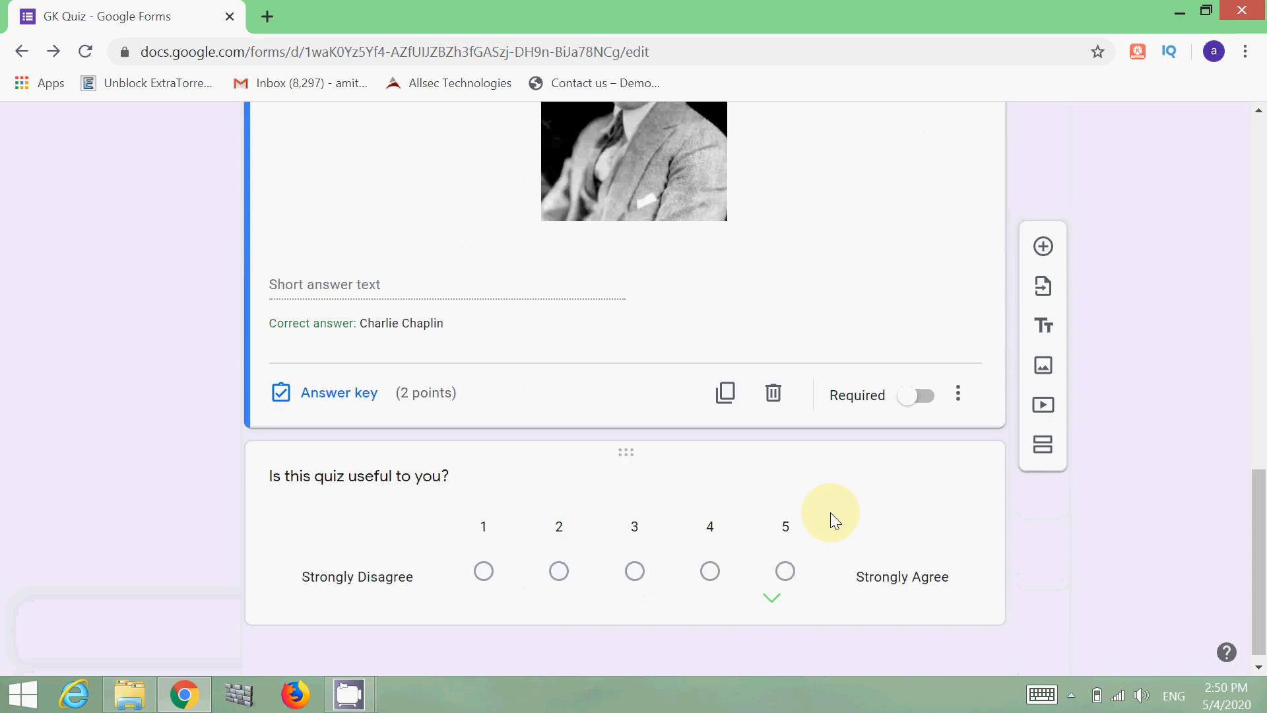
left_click(912, 402)
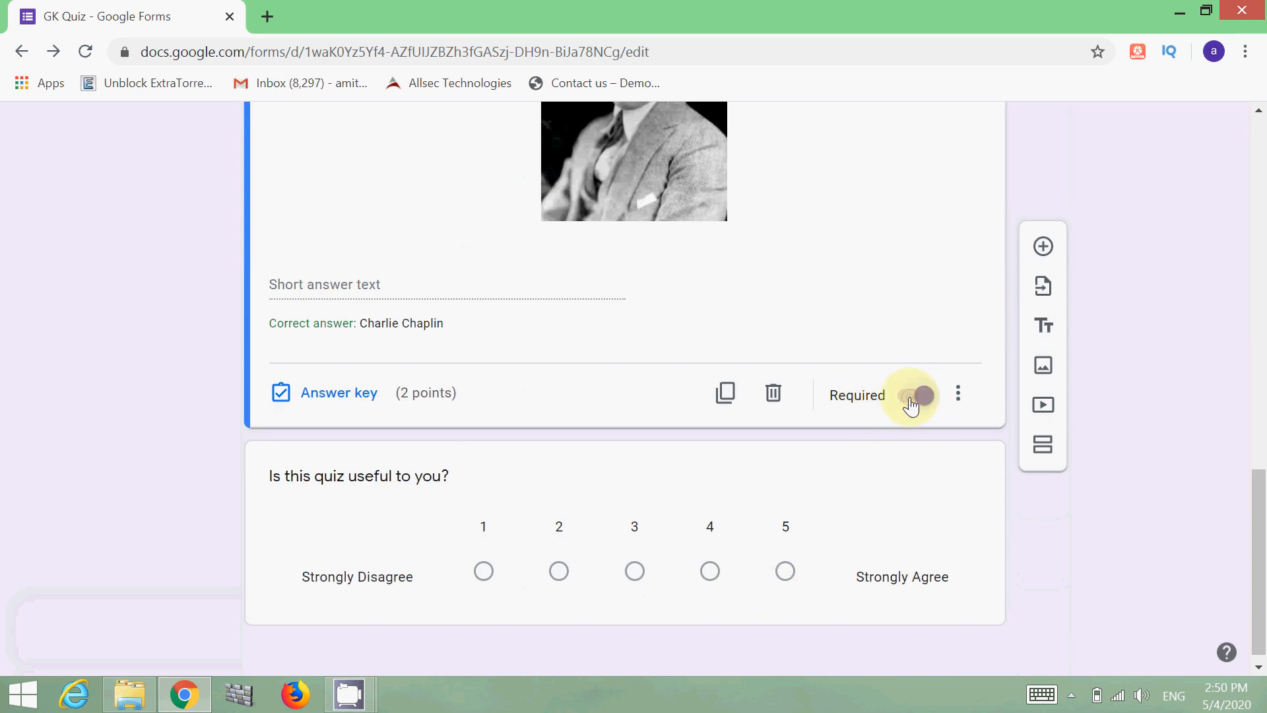
scroll(781, 339, "up", 1)
scroll(781, 339, "up", 1)
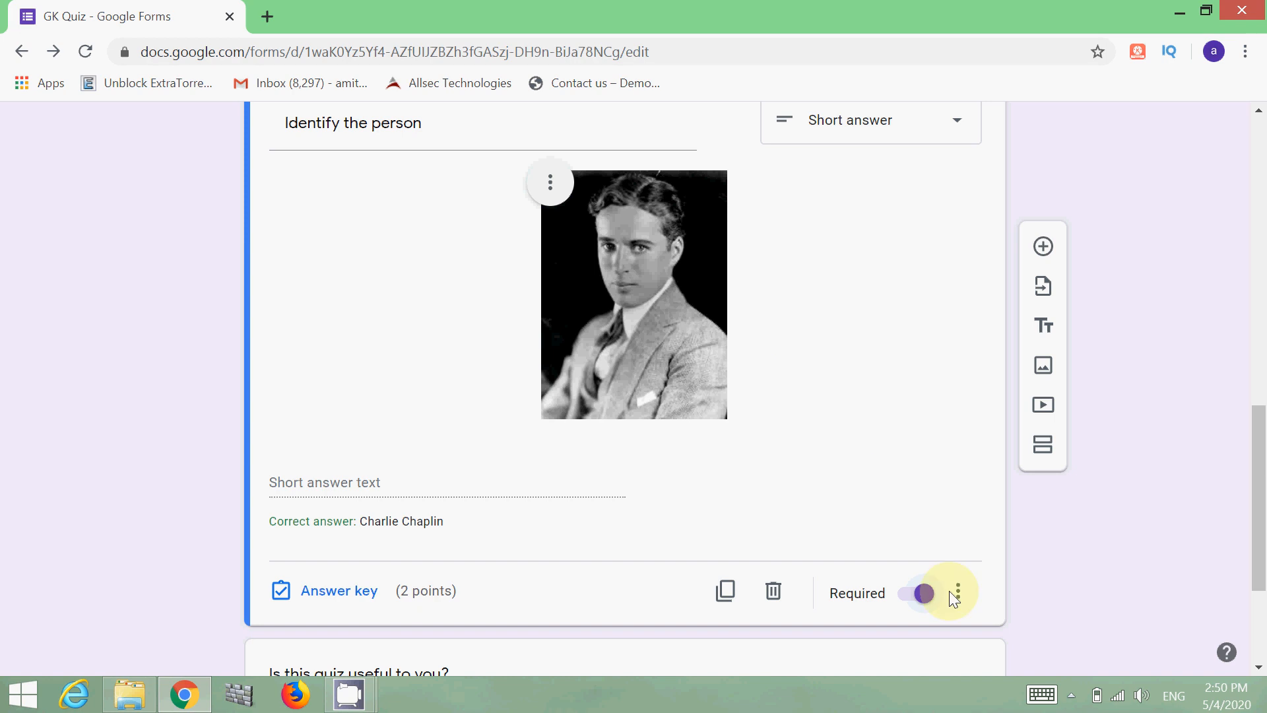
left_click(904, 598)
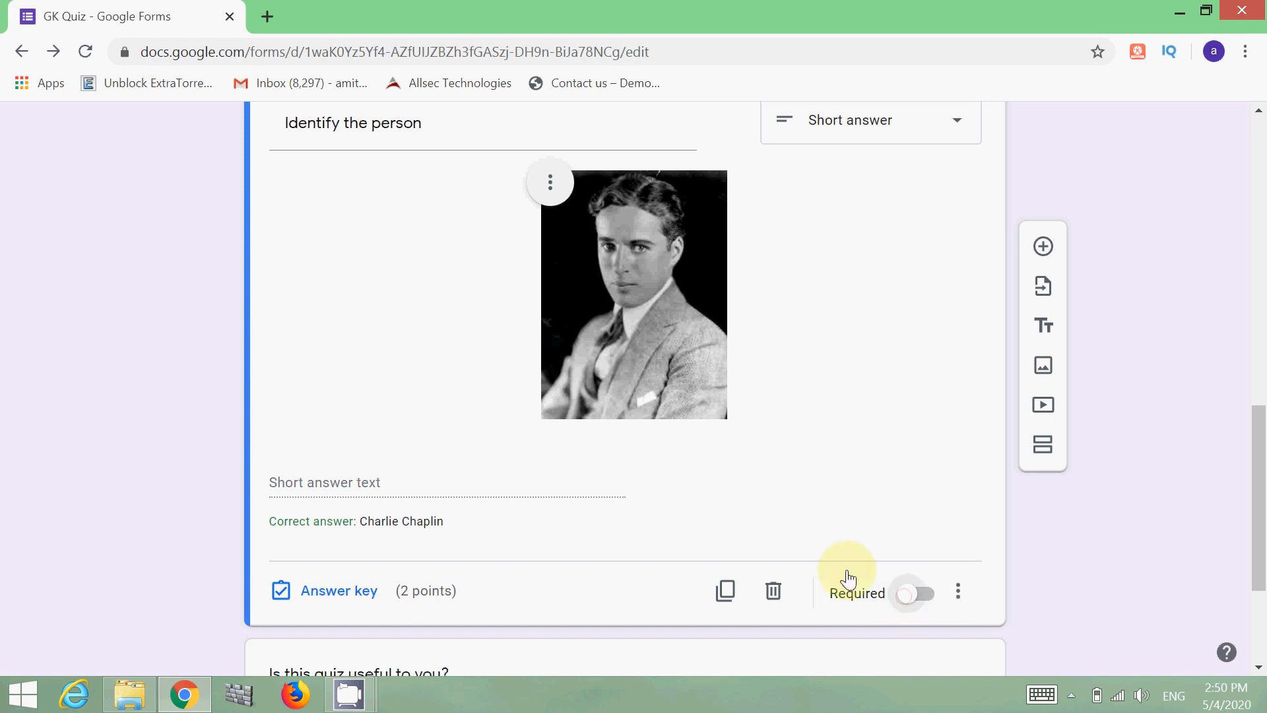
- Browse the existing forms offered for importing questions, and cancel without selecting one
scroll(723, 338, "down", 3)
scroll(723, 338, "up", 10)
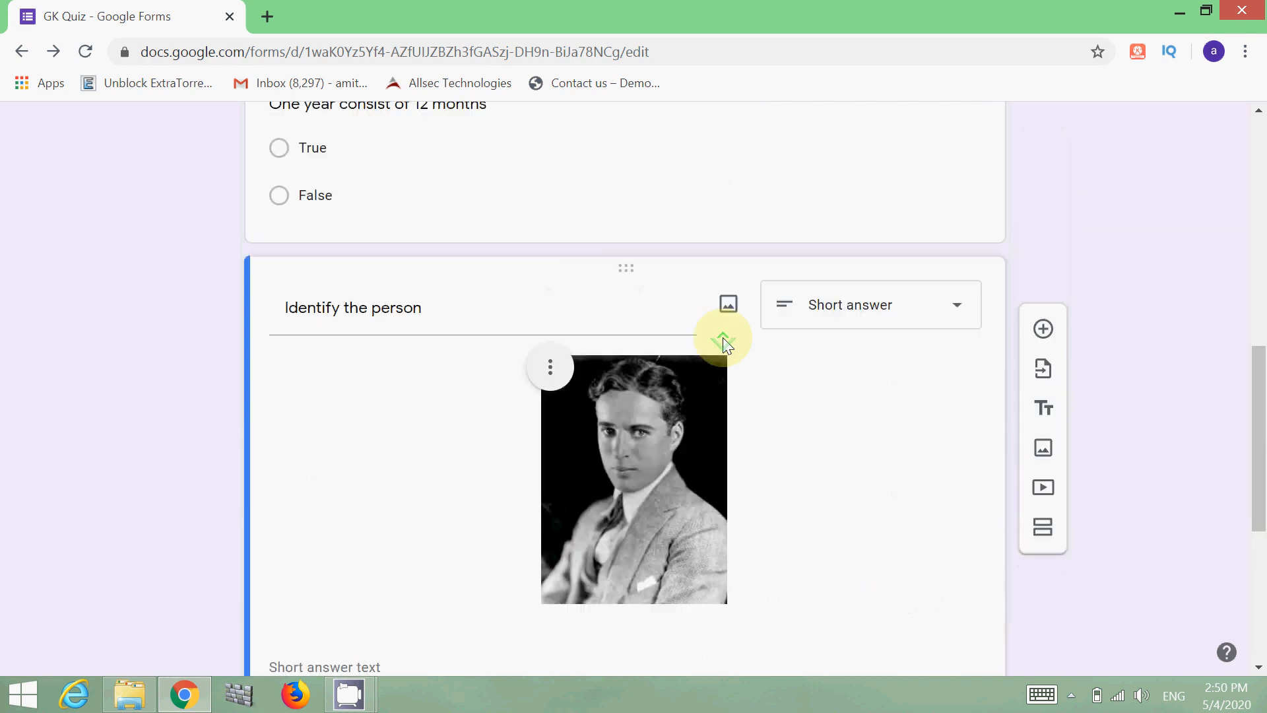
scroll(726, 343, "up", 3)
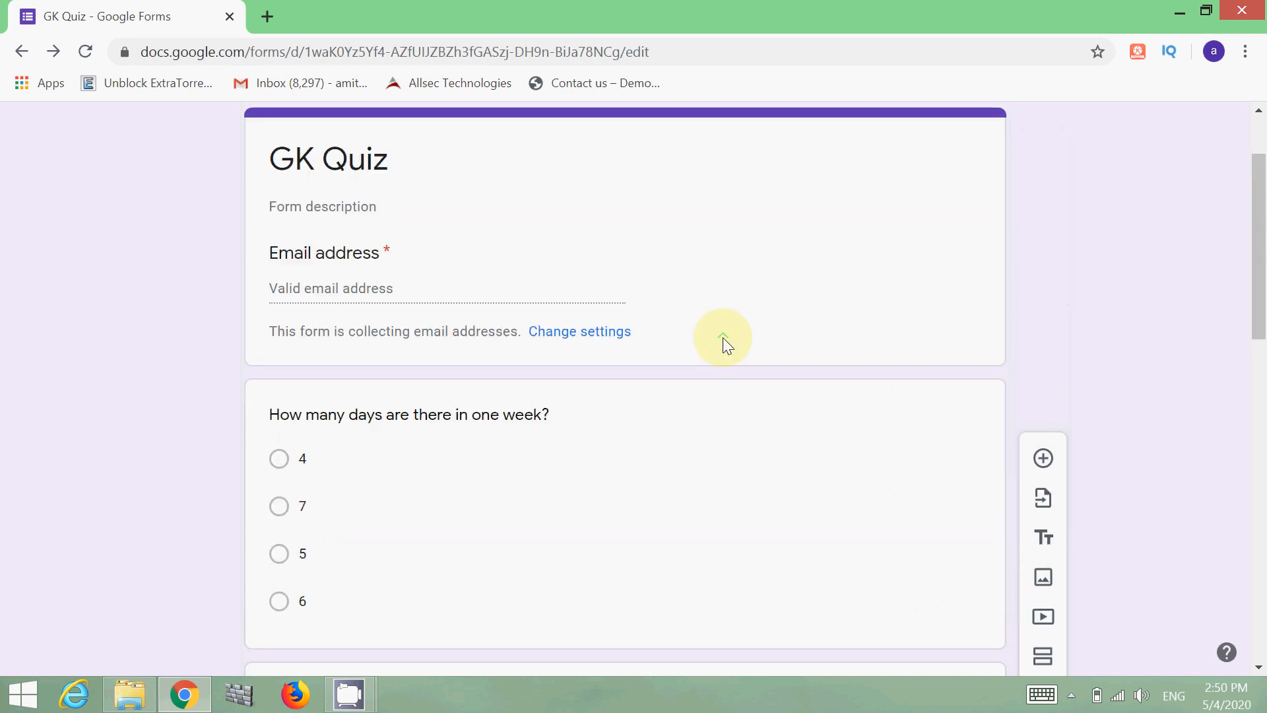
scroll(726, 343, "up", 2)
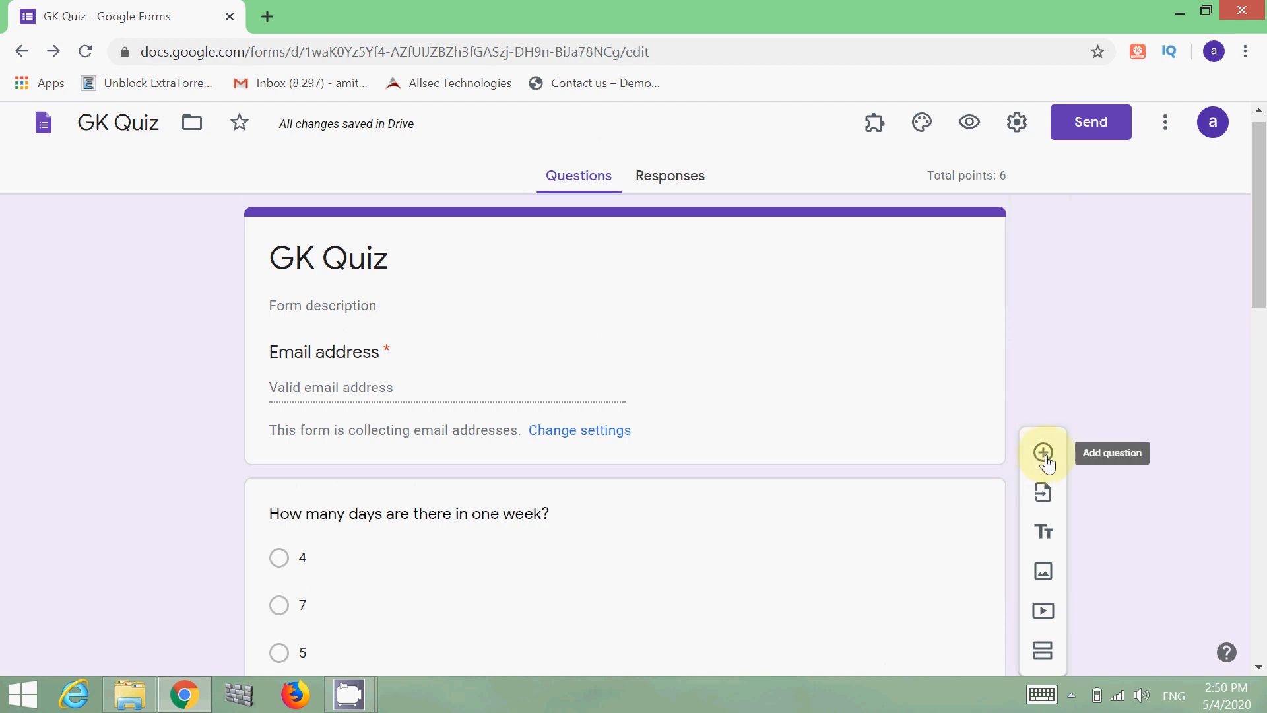
left_click(1046, 505)
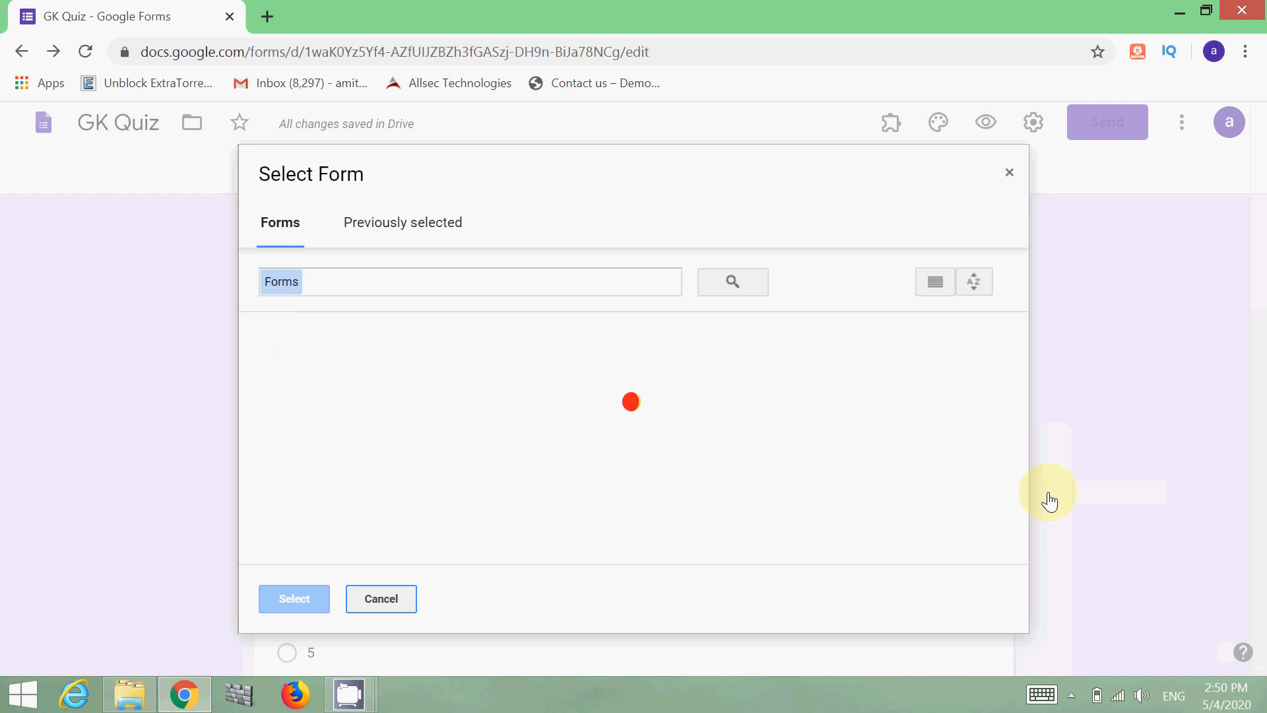
scroll(936, 411, "down", 2)
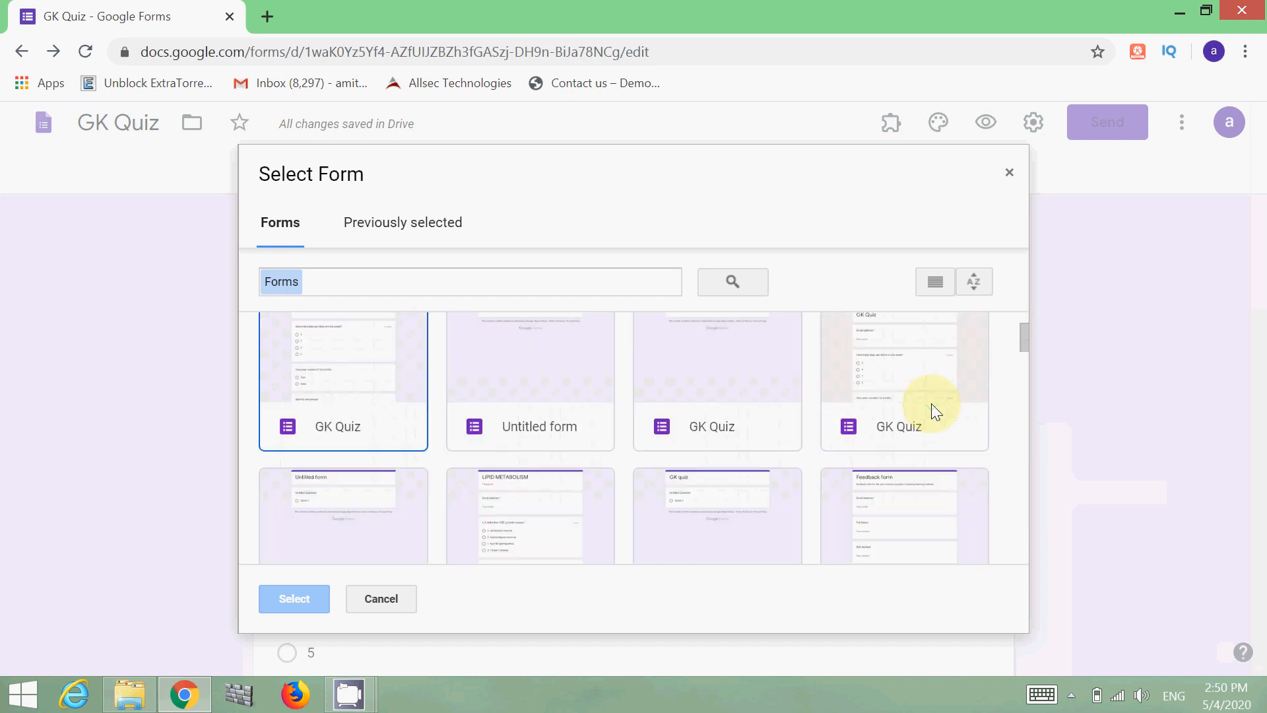
scroll(936, 411, "down", 2)
scroll(936, 411, "up", 4)
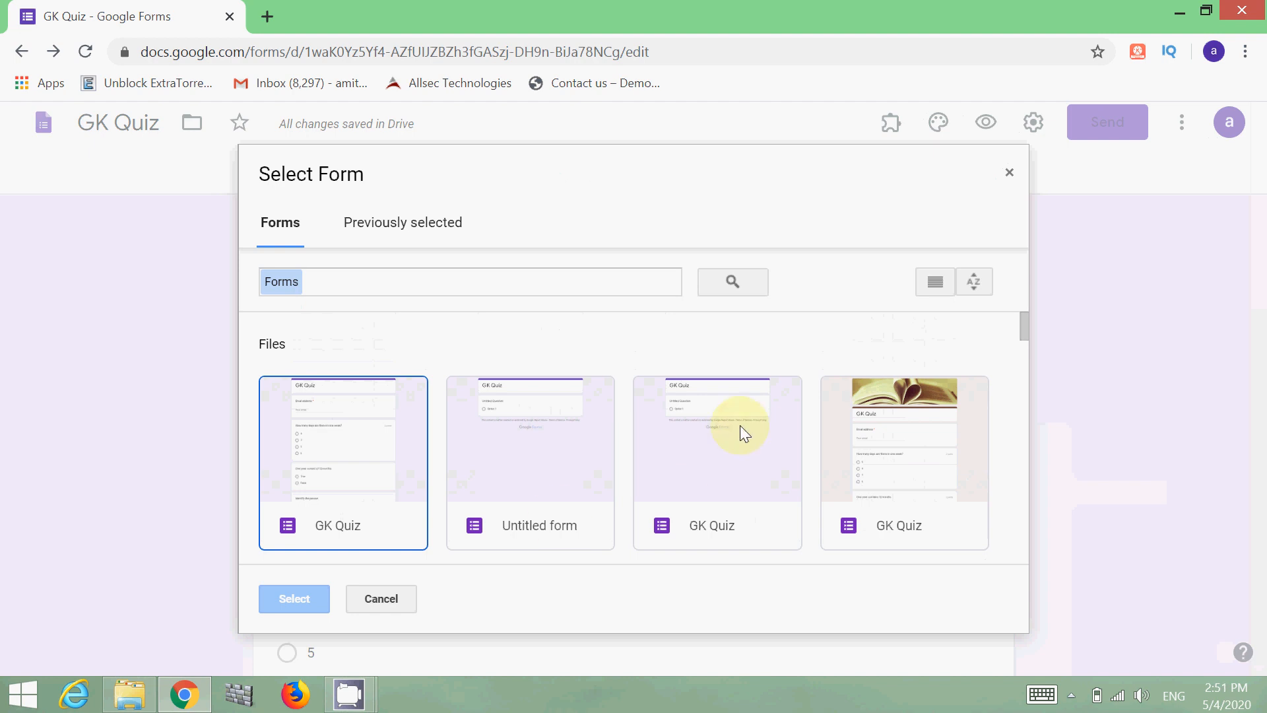
left_click(386, 597)
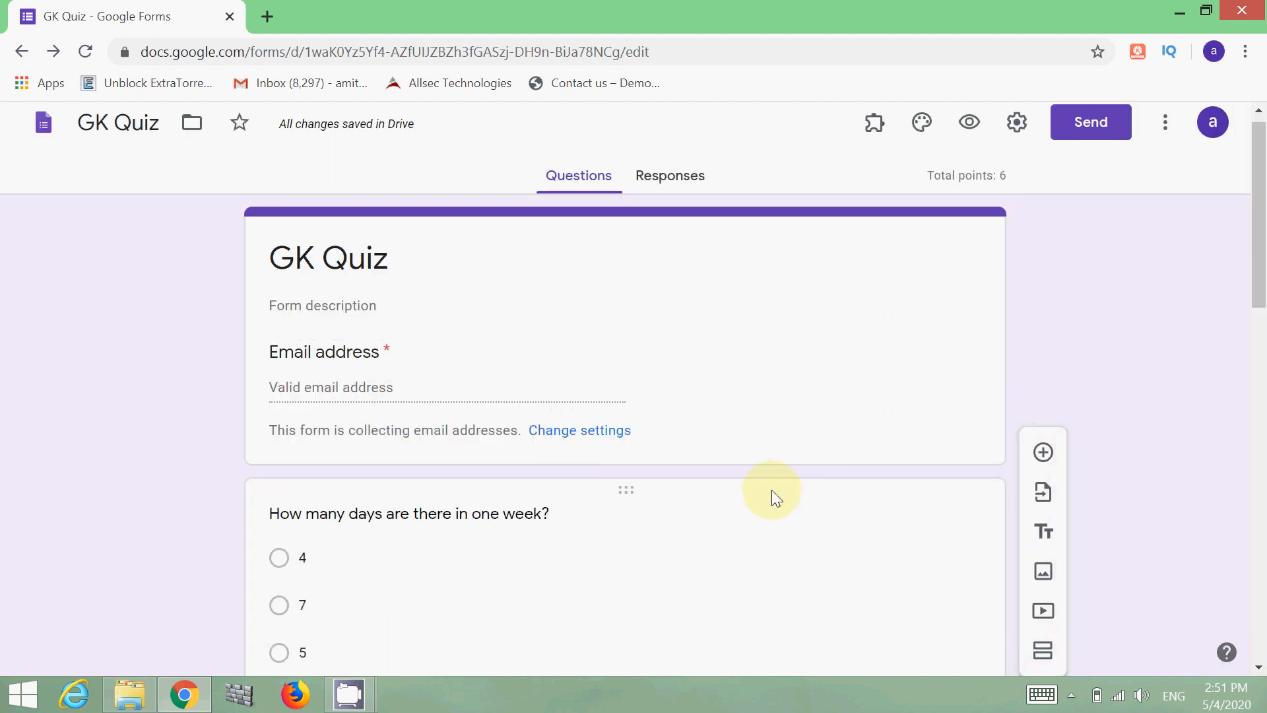
- Add an untitled title and description block to the quiz, and delete that block again
left_click(1049, 538)
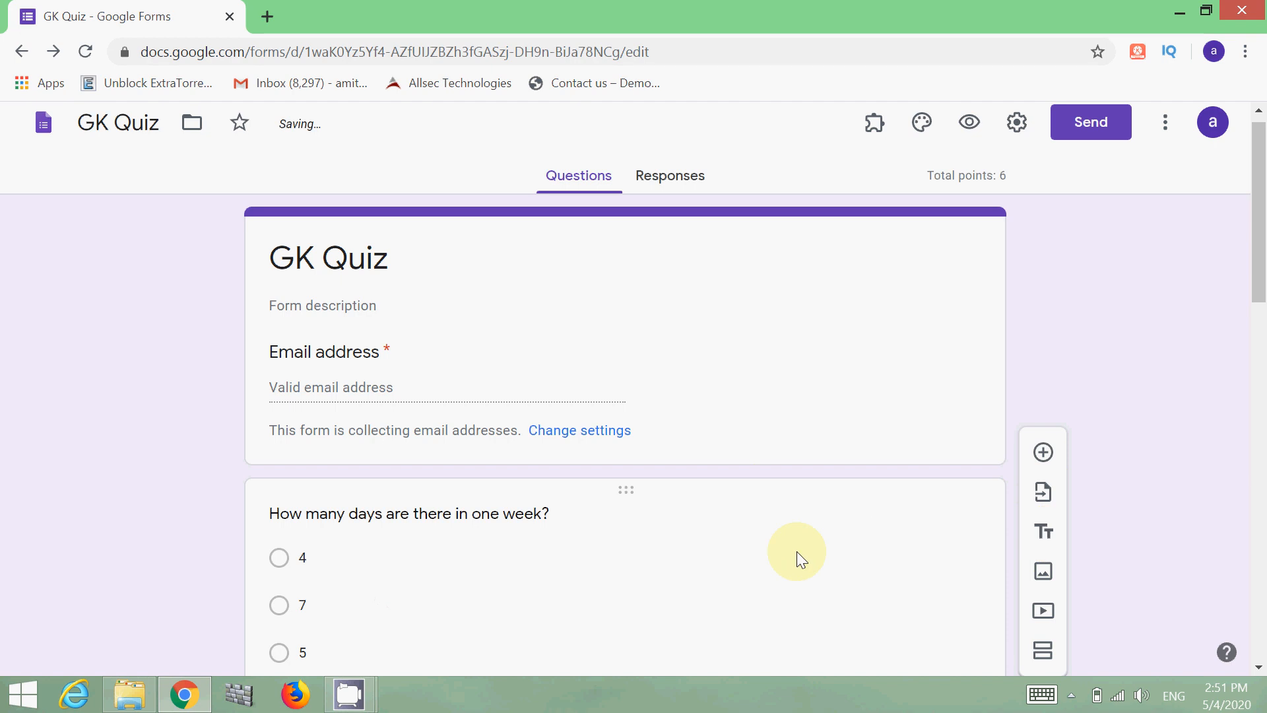
scroll(797, 551, "down", 2)
scroll(797, 552, "down", 10)
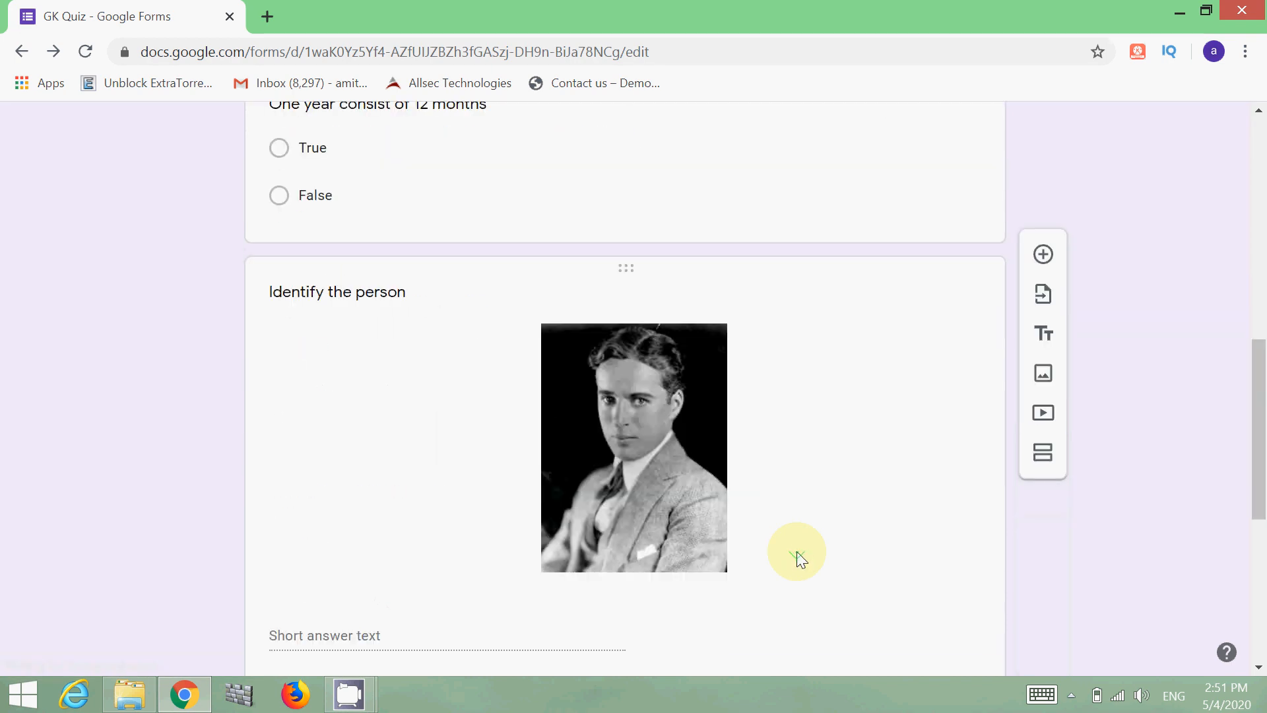
scroll(797, 554, "down", 5)
scroll(796, 552, "up", 2)
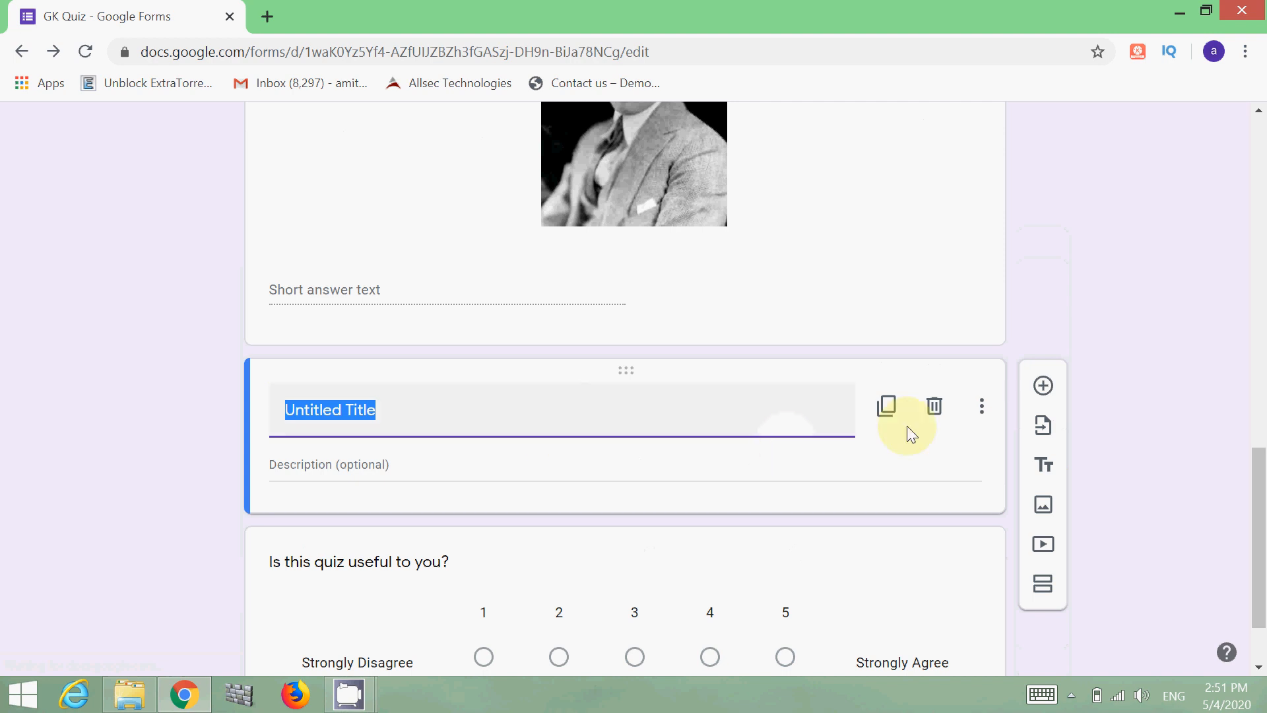
left_click(938, 412)
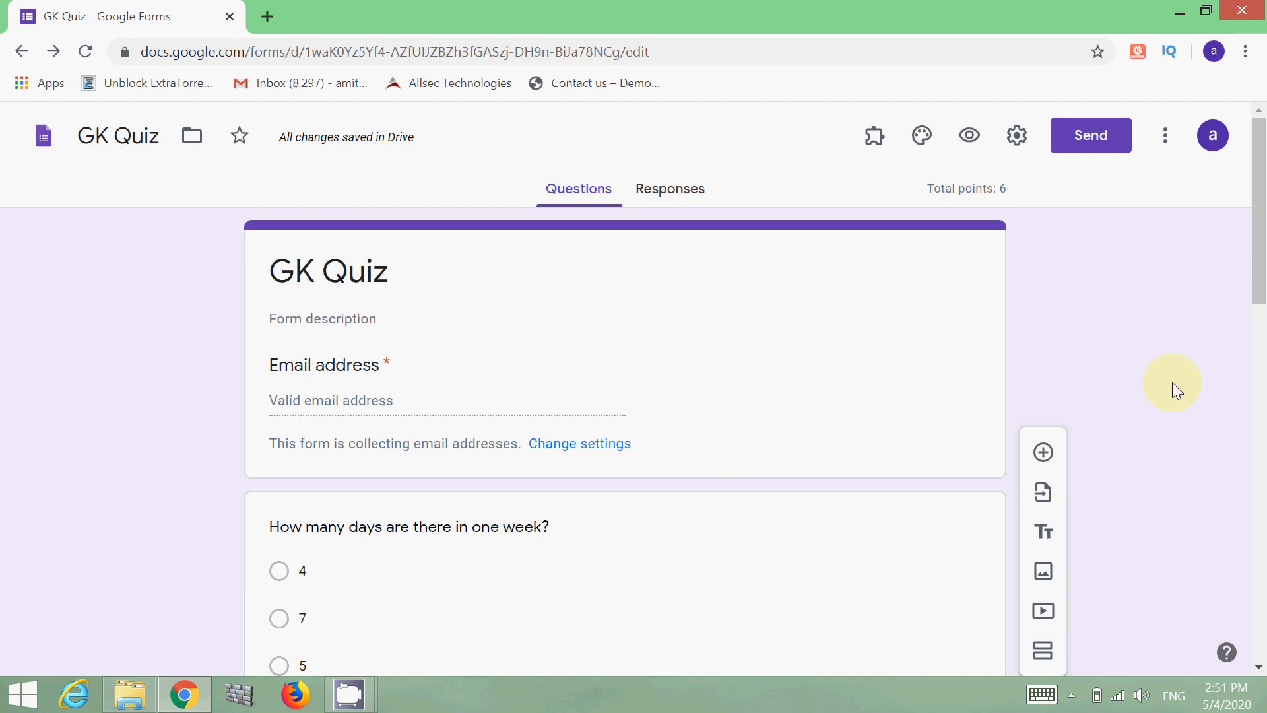
- Open the quiz preview and fill in the respondent's email address
scroll(1183, 323, "down", 2)
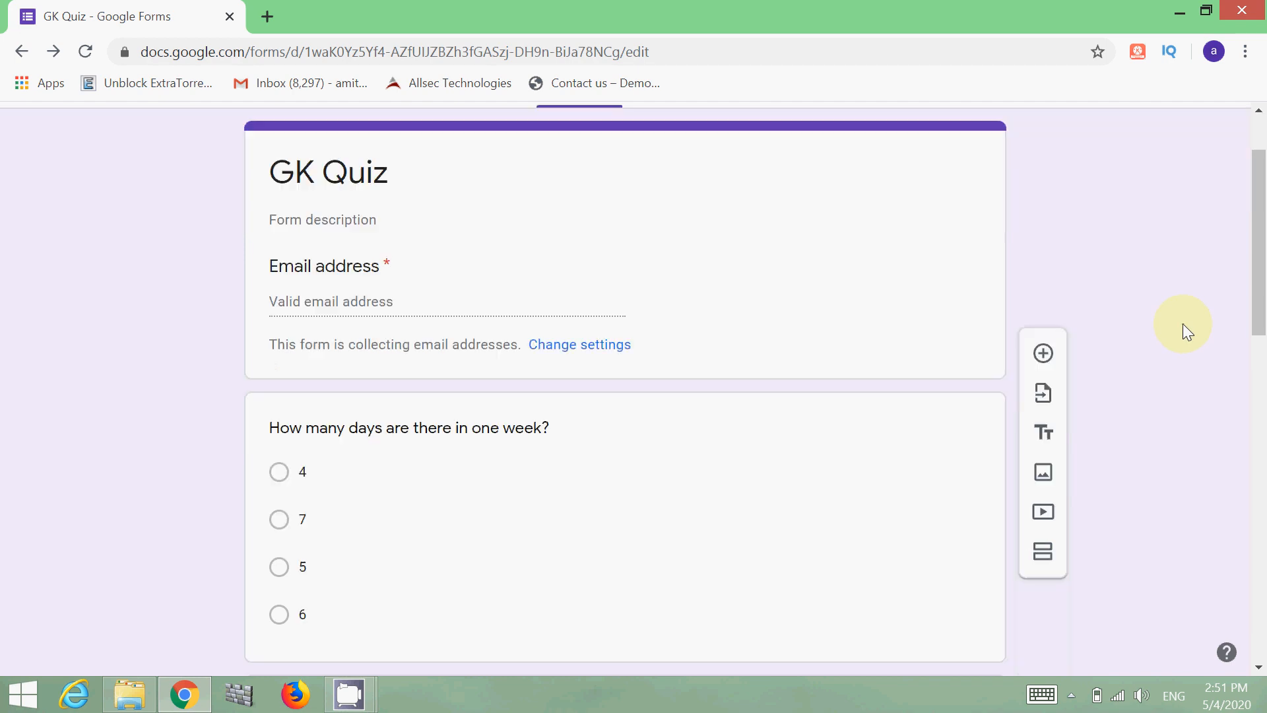
scroll(1183, 324, "up", 2)
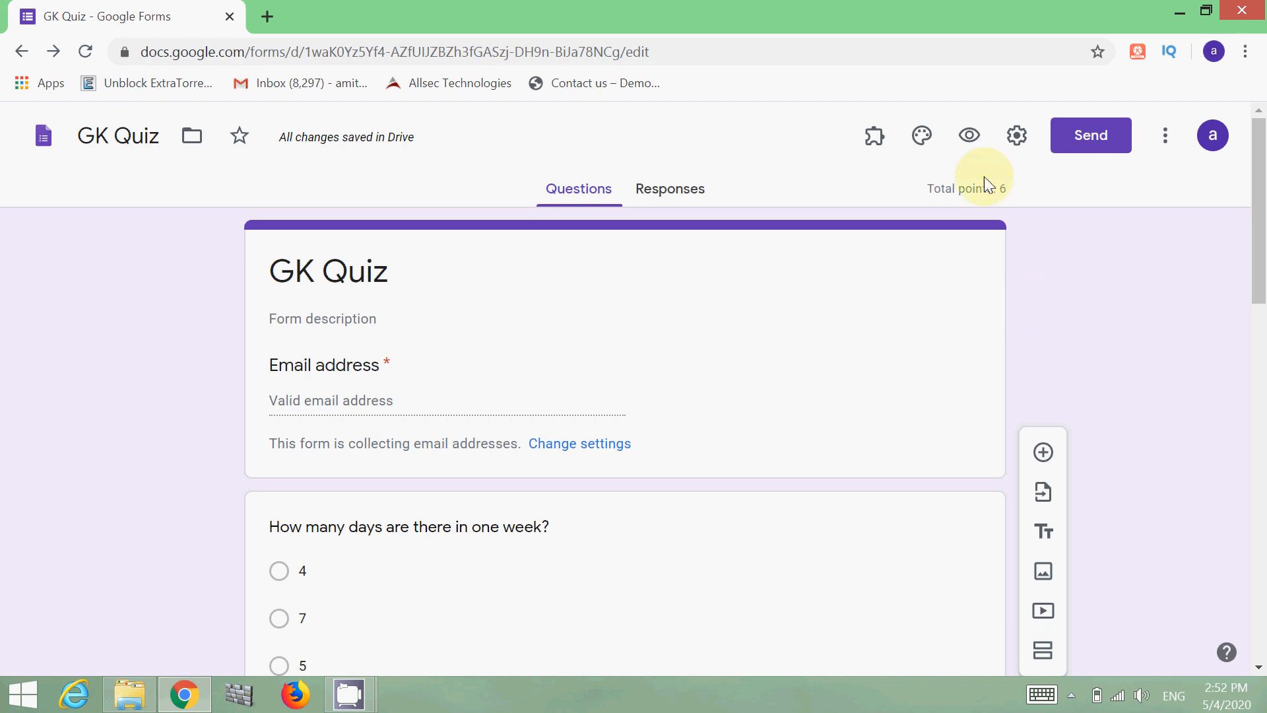
left_click(971, 136)
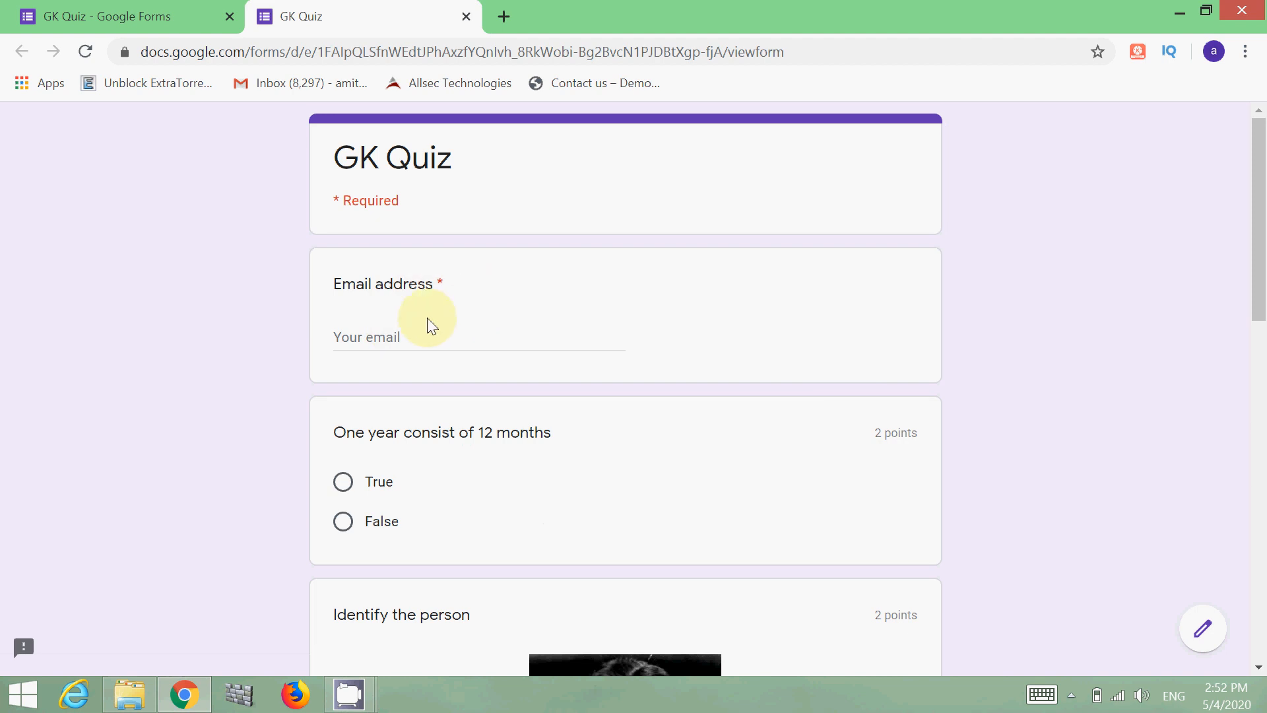
left_click(405, 336)
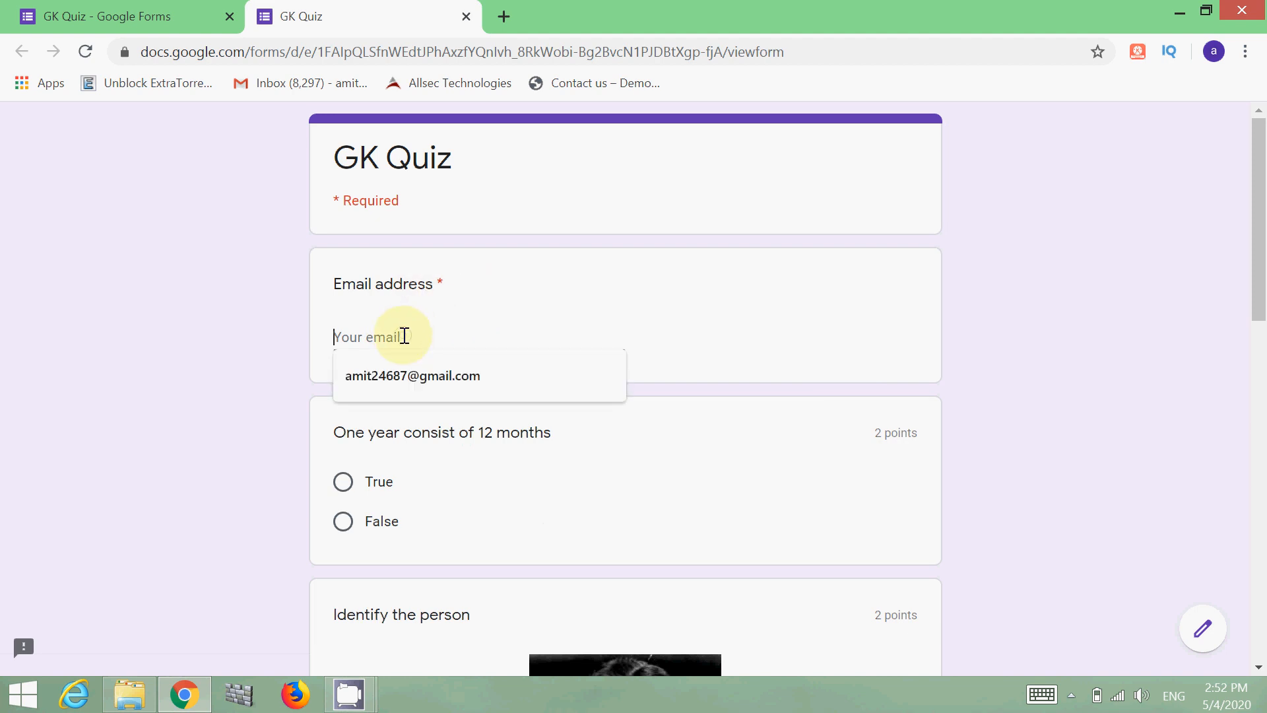
left_click(414, 371)
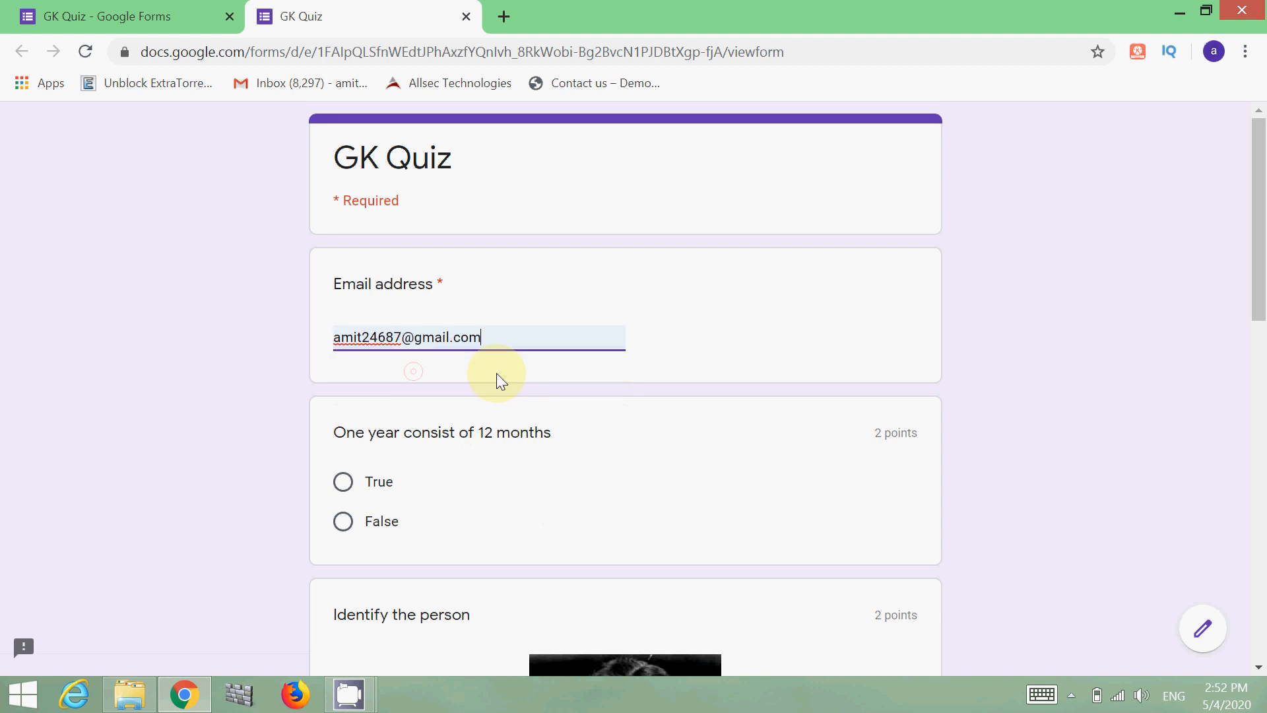
- Answer False to "One year consist of 12 months" and enter "charlie" as the answer to "Identify the person"
scroll(850, 392, "down", 3)
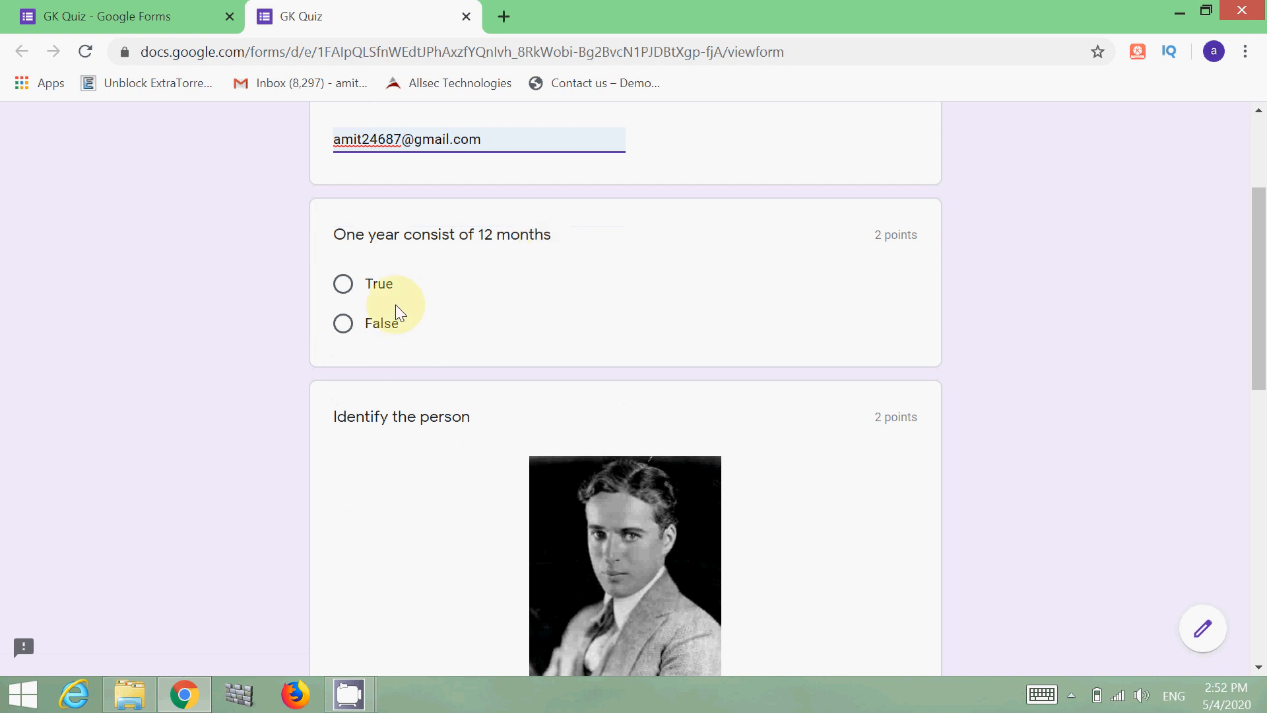
left_click(342, 322)
scroll(639, 343, "down", 3)
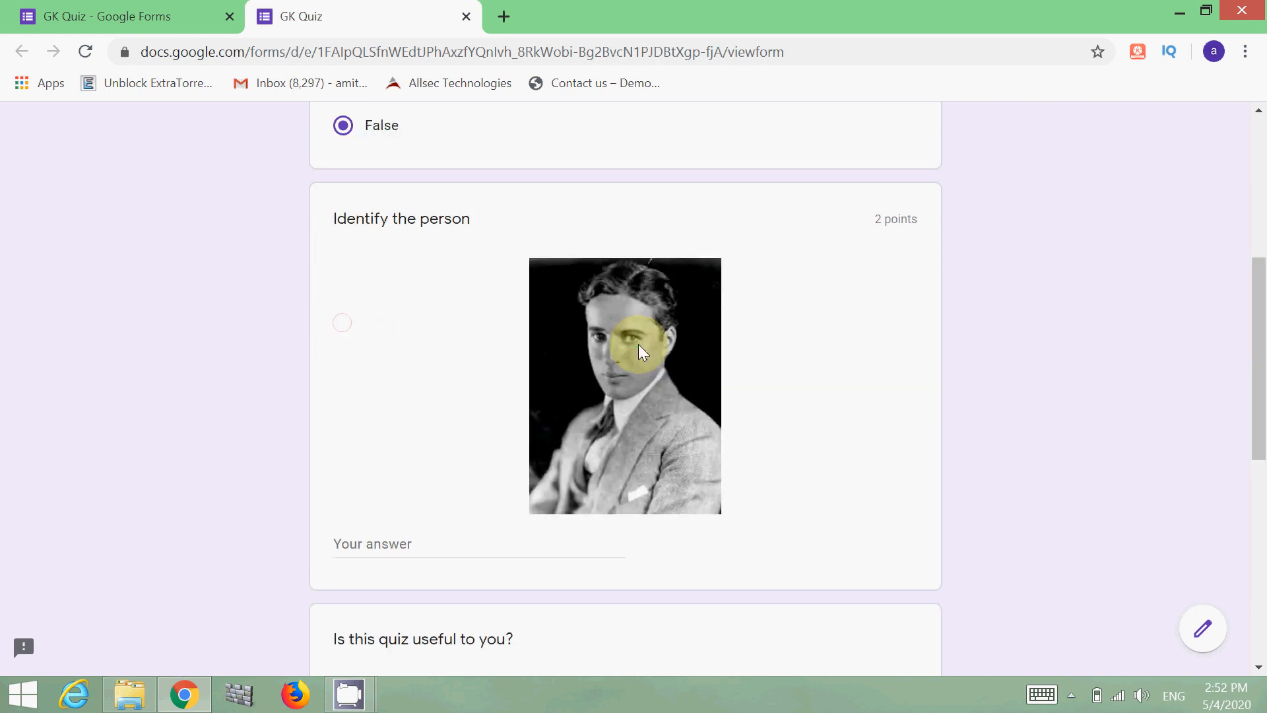
left_click(448, 542)
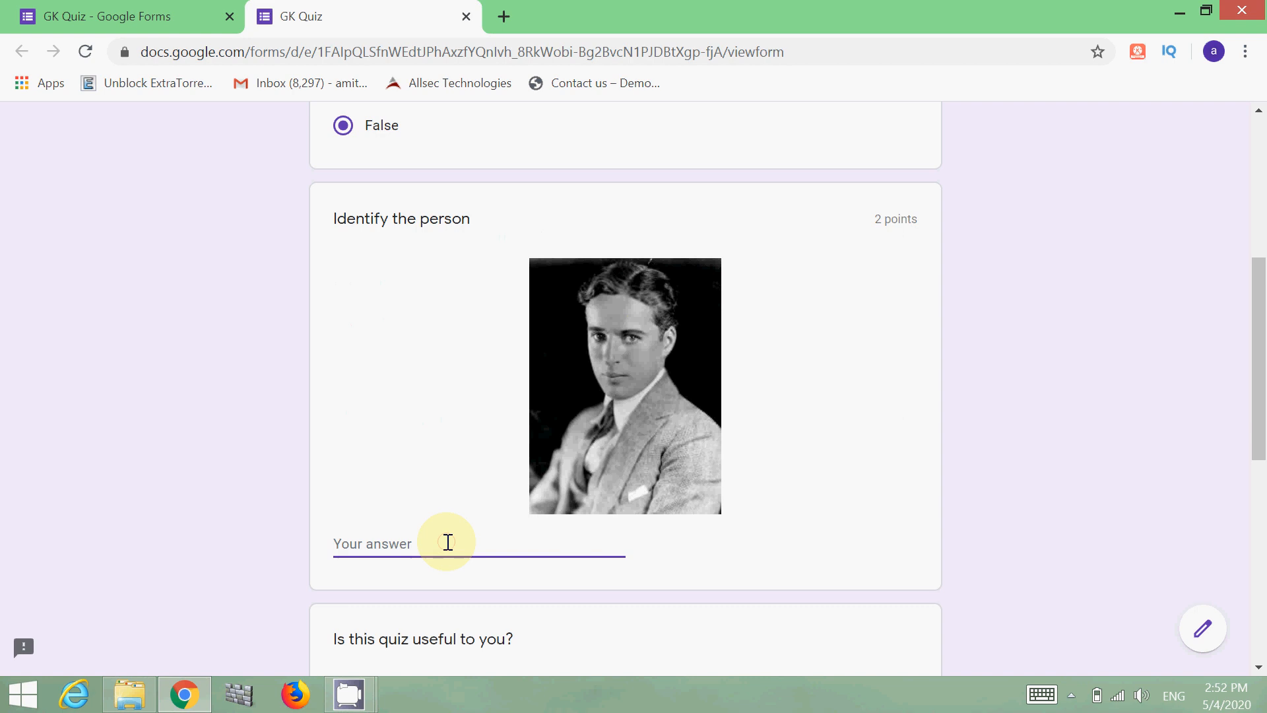
type("charlie")
scroll(447, 543, "down", 3)
scroll(461, 496, "down", 2)
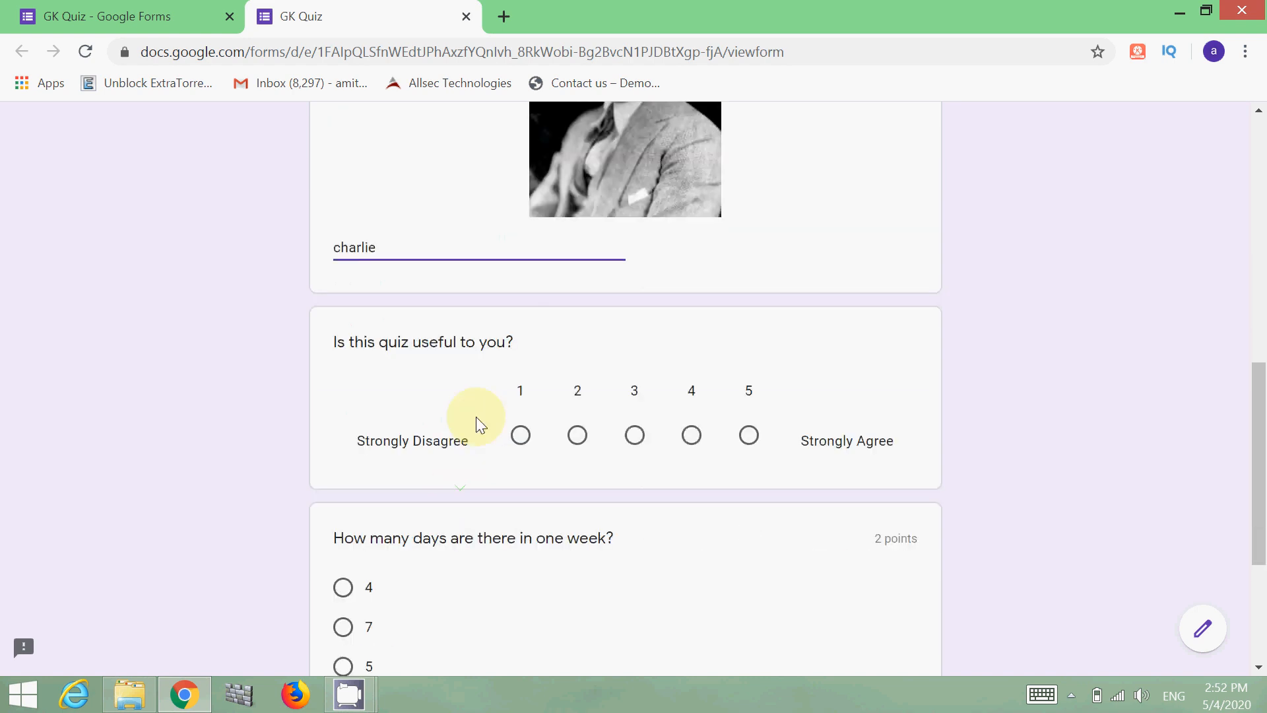
- Rate "Is this quiz useful to you?" as 4, answer 7 to "How many days are there in one week?", and submit the quiz
left_click(693, 436)
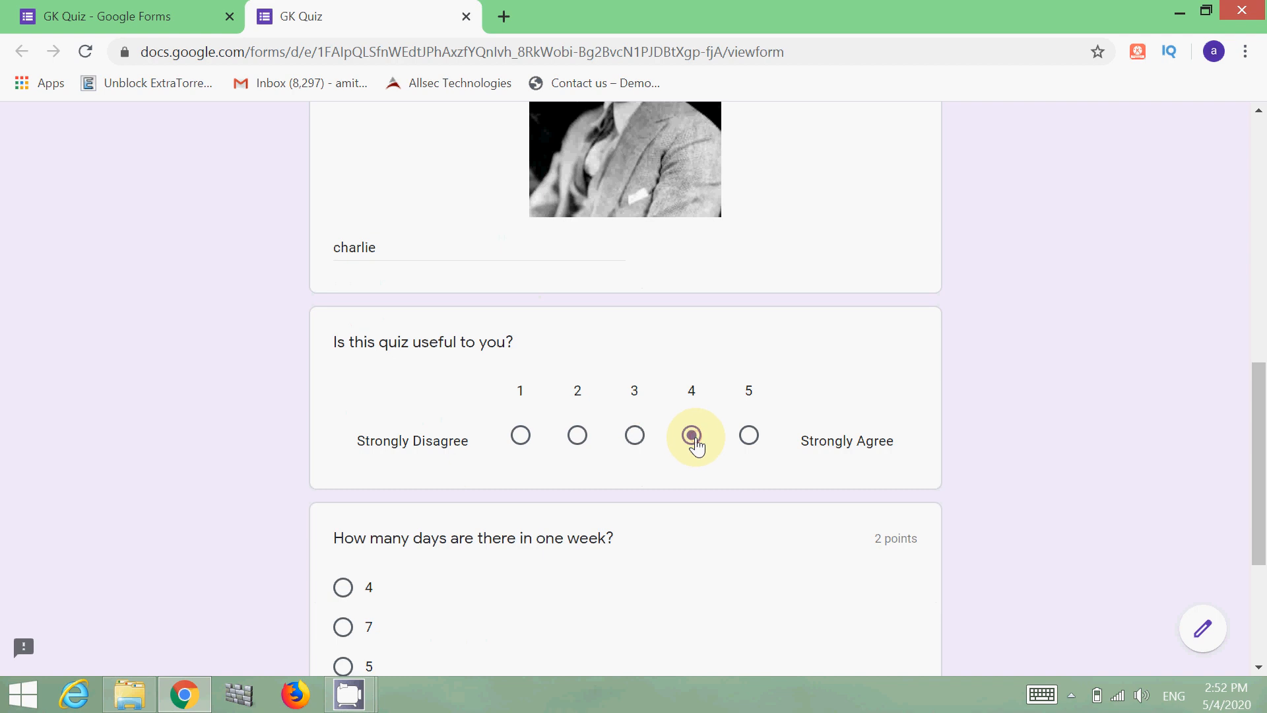
scroll(687, 445, "down", 3)
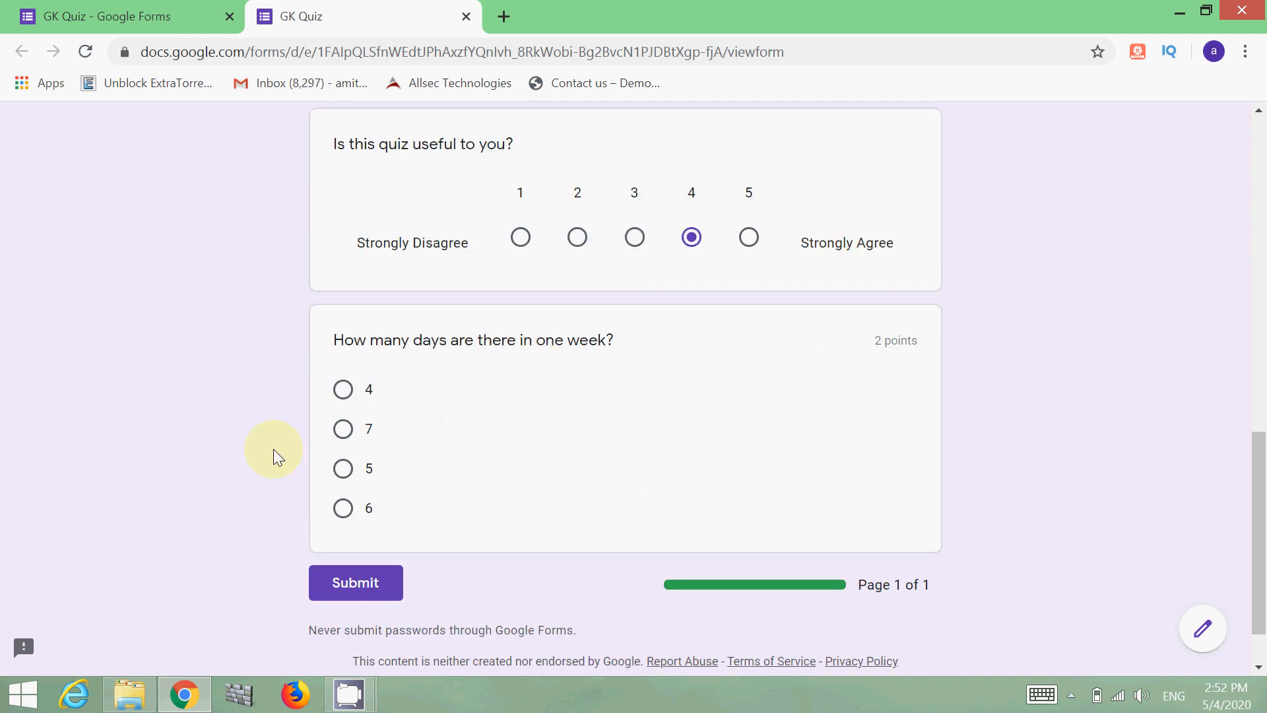
left_click(342, 433)
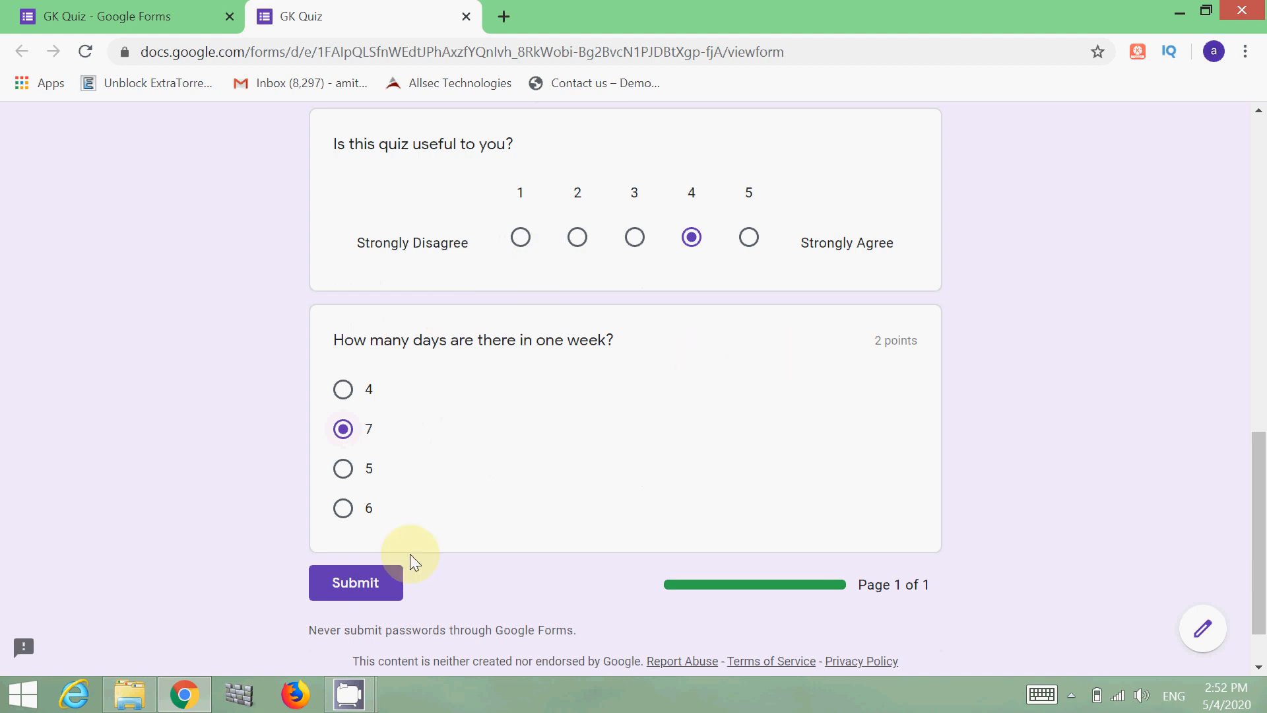
left_click(359, 594)
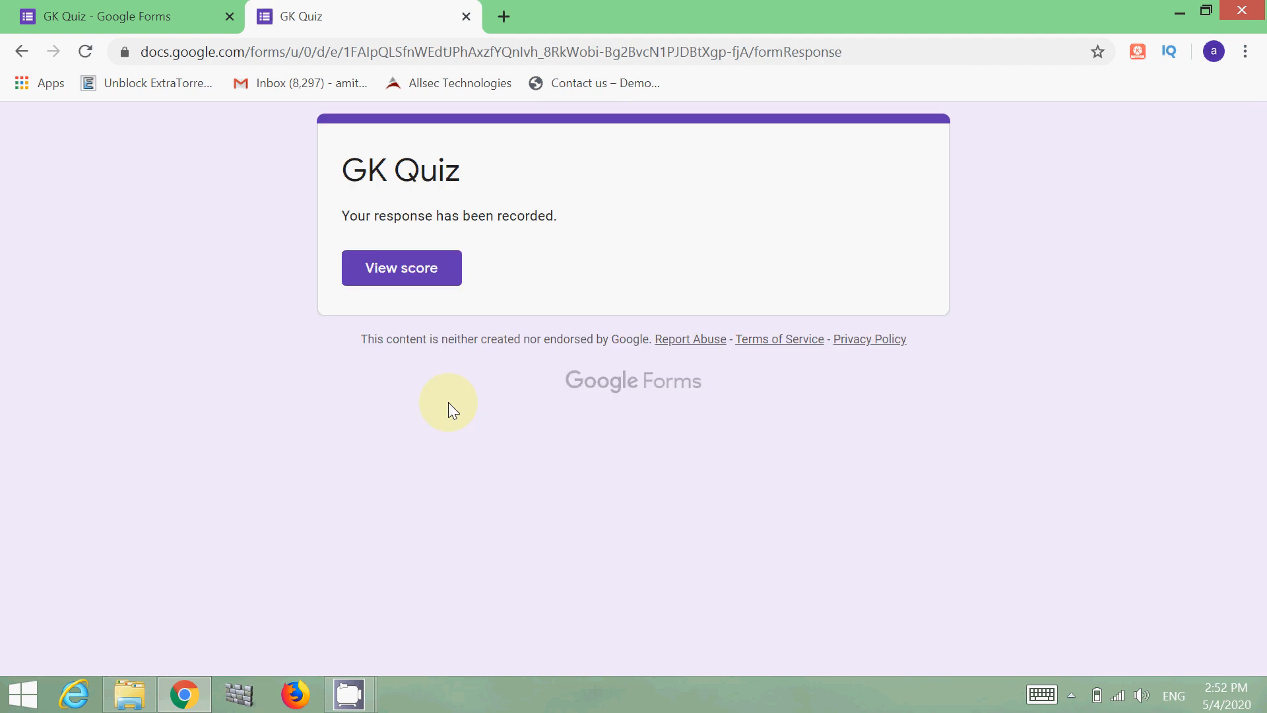
- View the score of the submitted quiz and examine the points and correct answers for every question
left_click(420, 282)
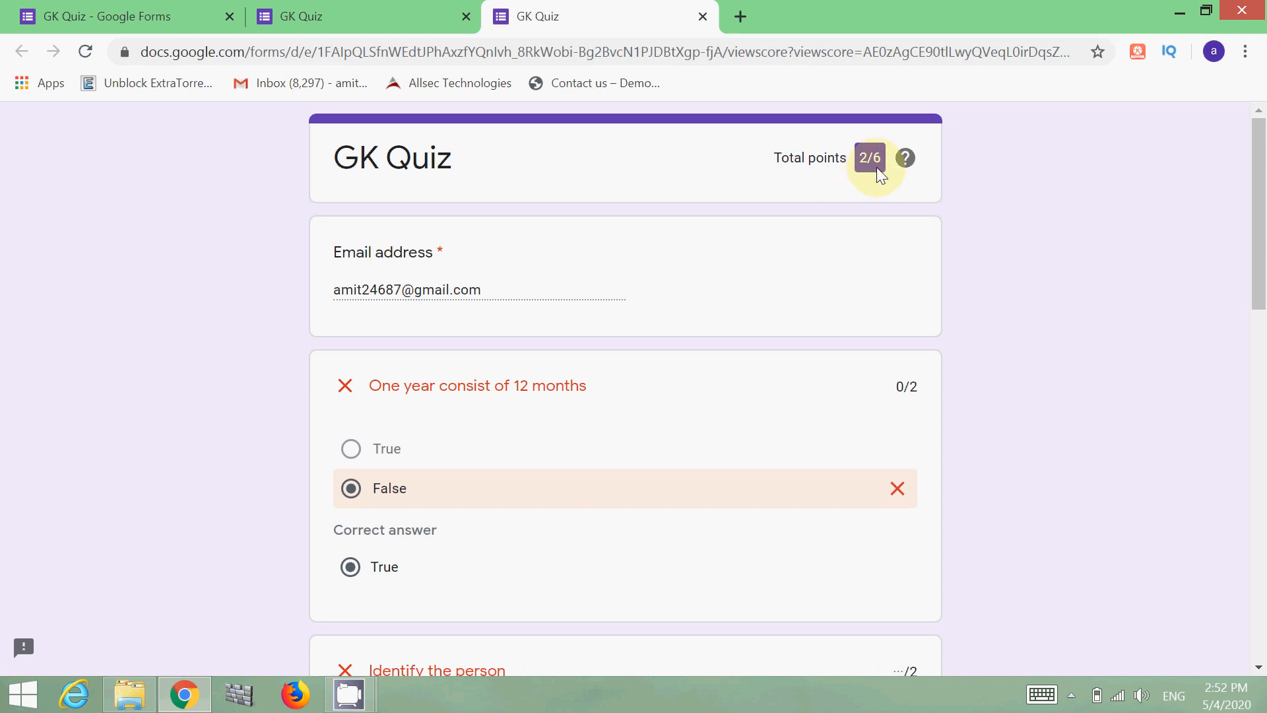
scroll(972, 280, "down", 3)
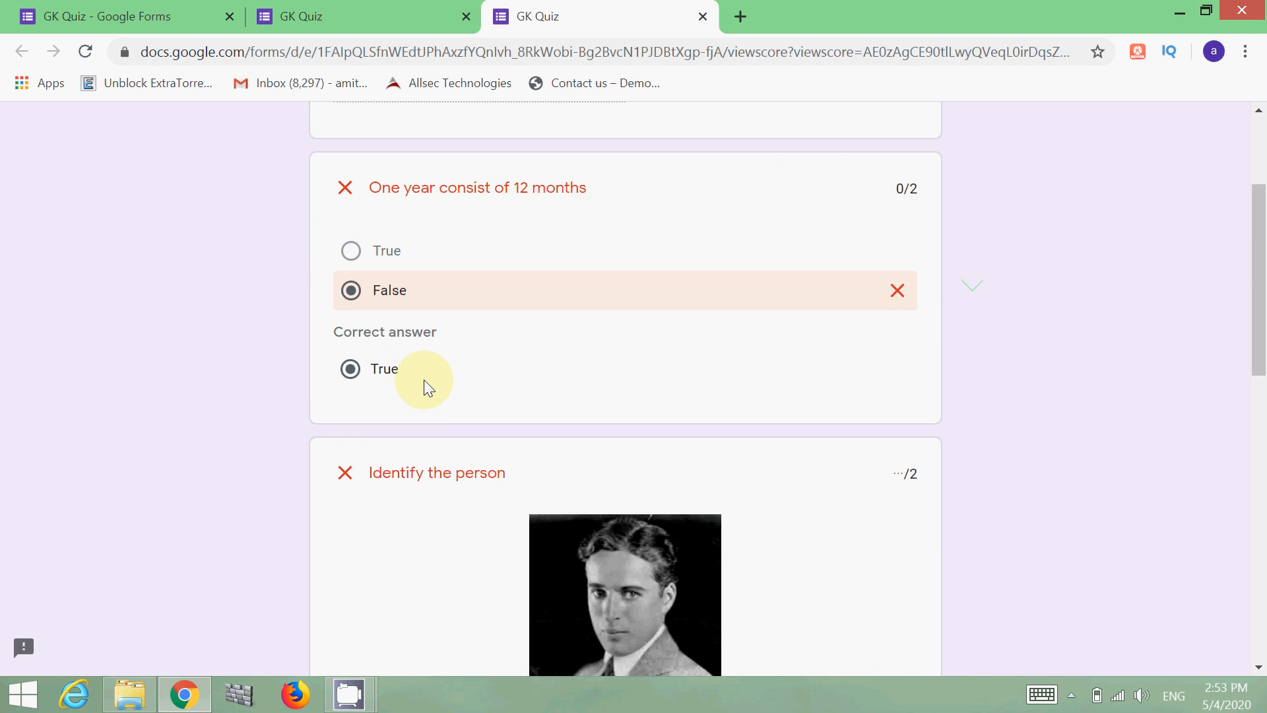
scroll(435, 377, "down", 2)
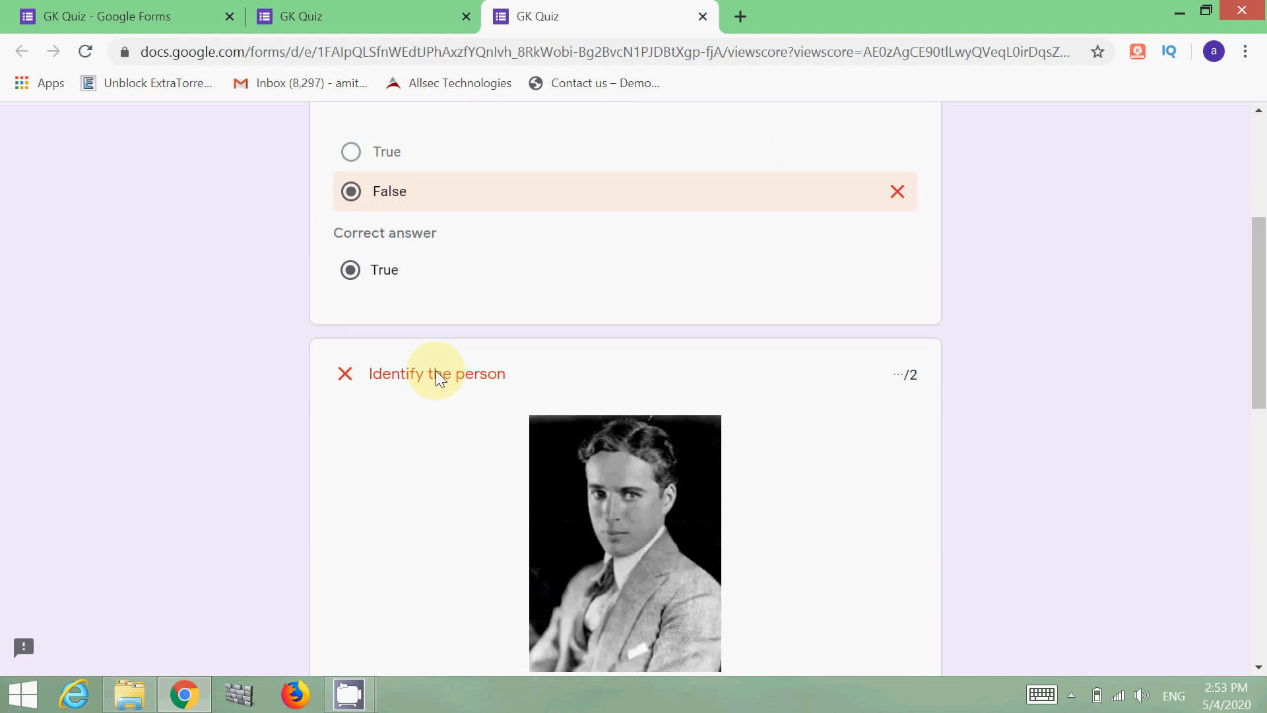
scroll(437, 374, "down", 3)
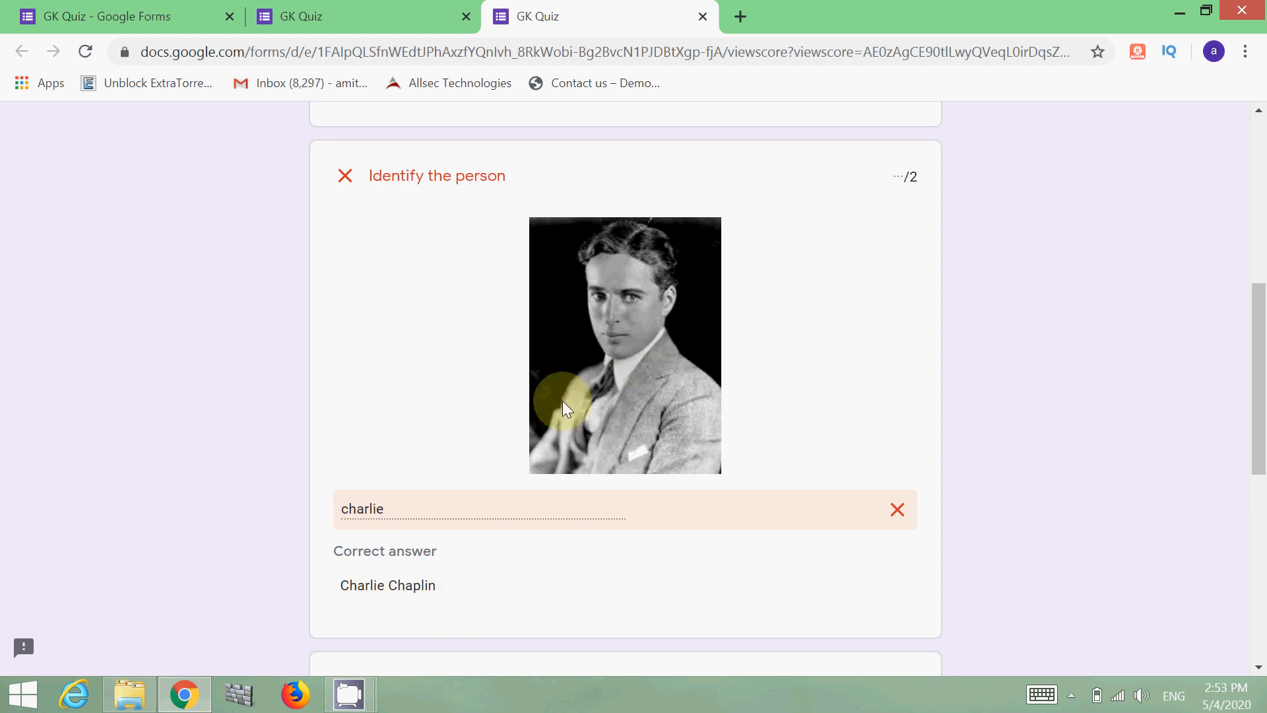
scroll(594, 399, "down", 4)
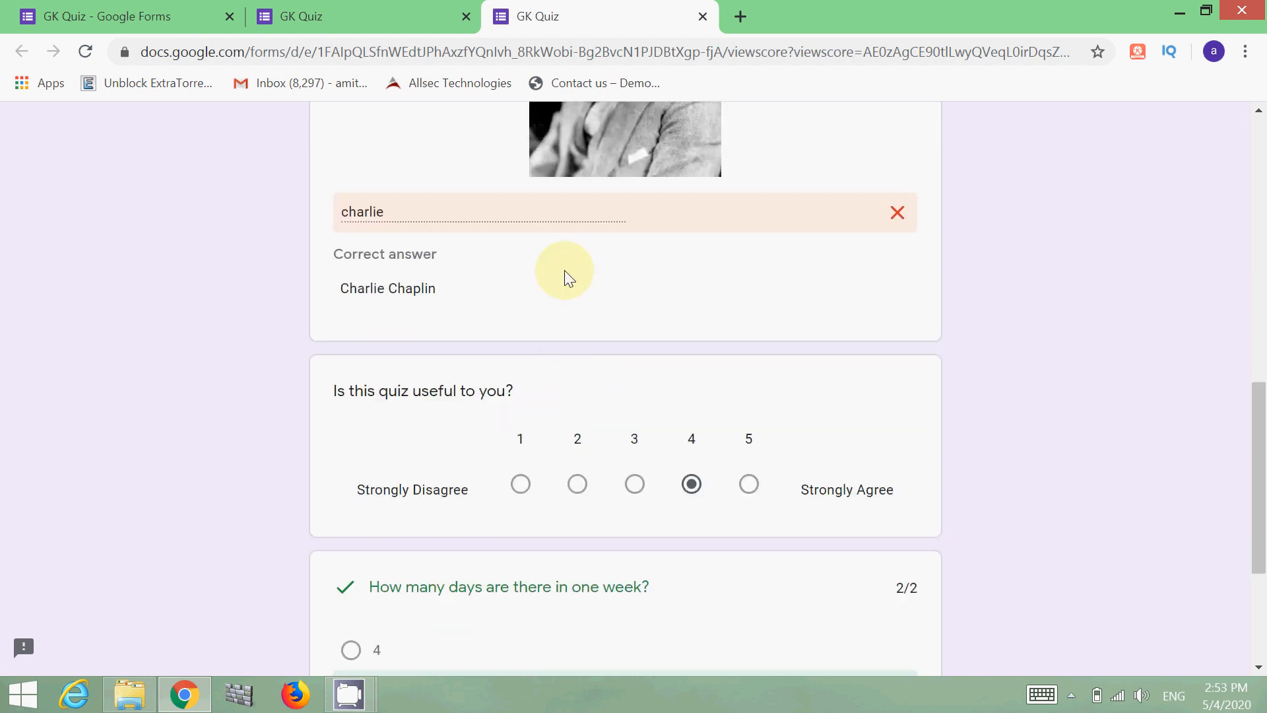
scroll(565, 273, "up", 3)
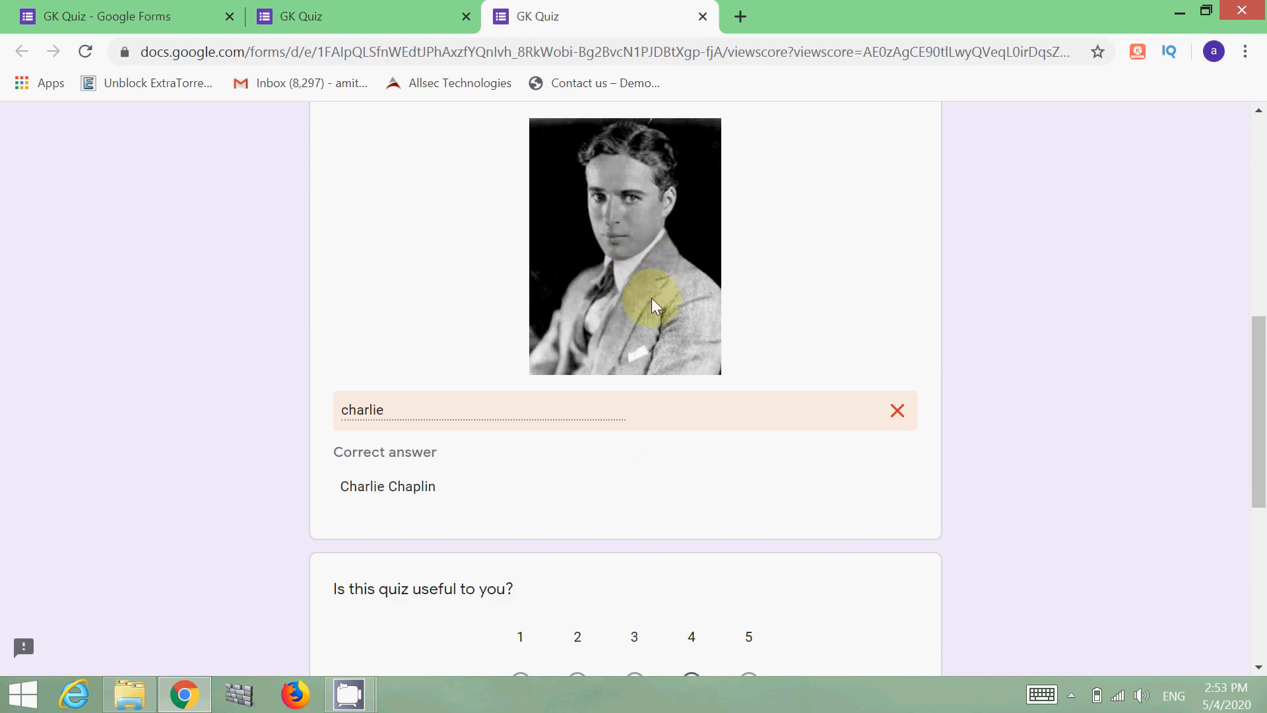
scroll(680, 317, "down", 2)
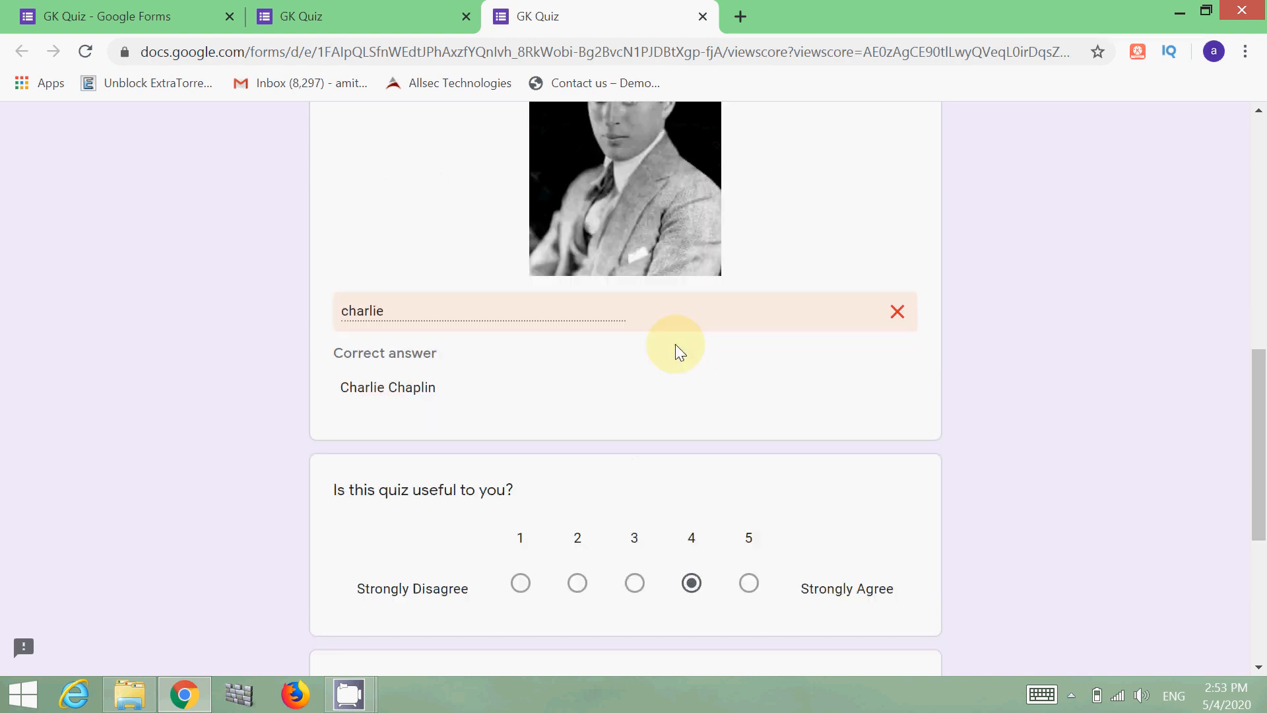
scroll(675, 343, "down", 4)
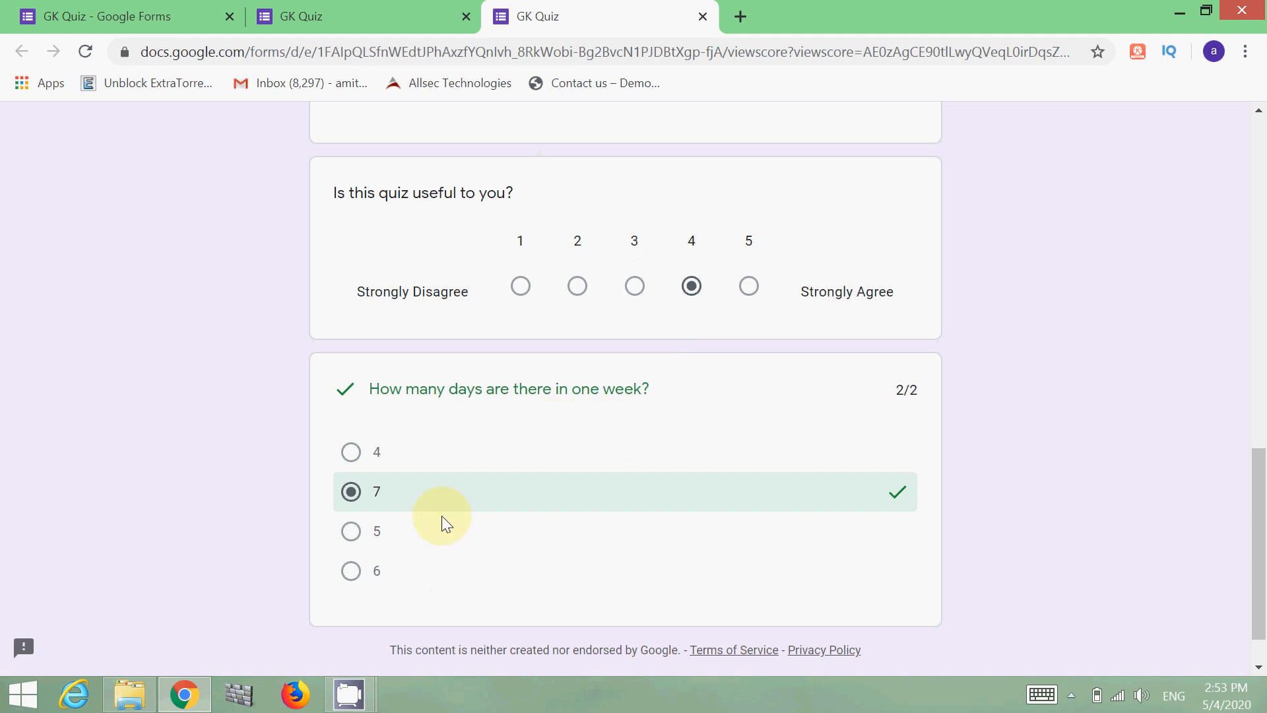
scroll(621, 555, "down", 1)
scroll(627, 541, "up", 15)
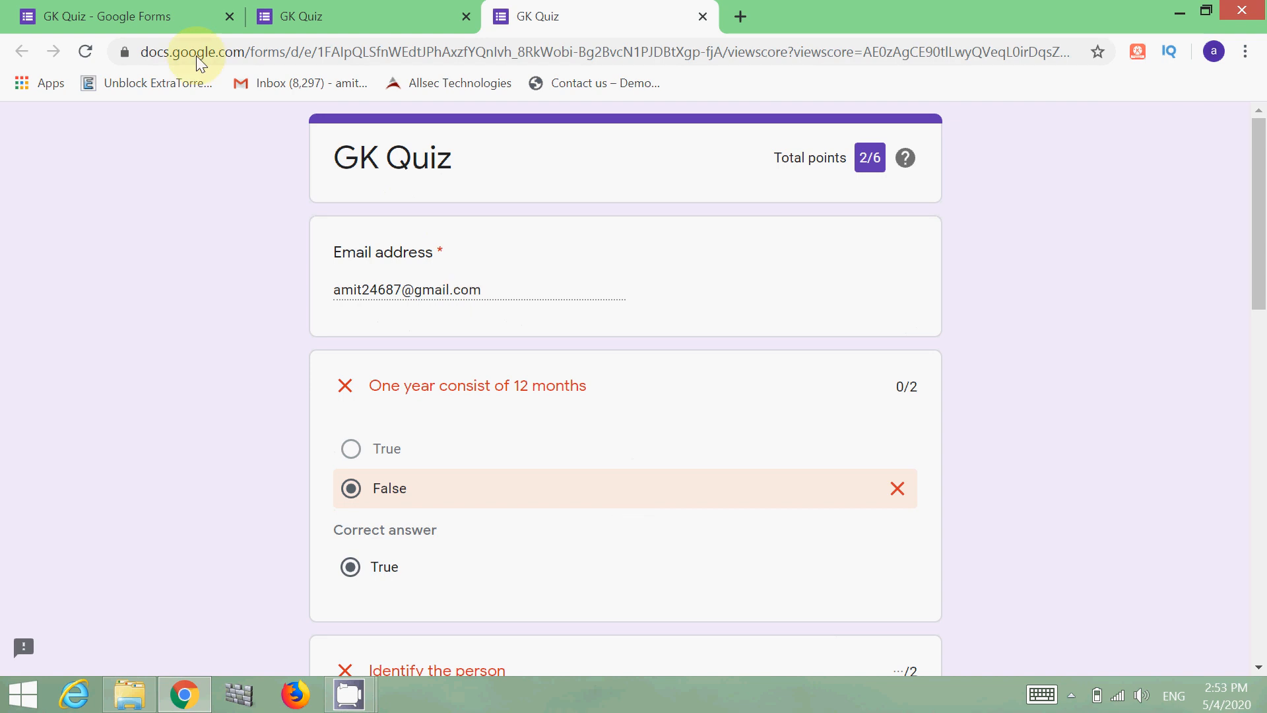
- Return to the quiz editor and set the theme color to orange
left_click(162, 14)
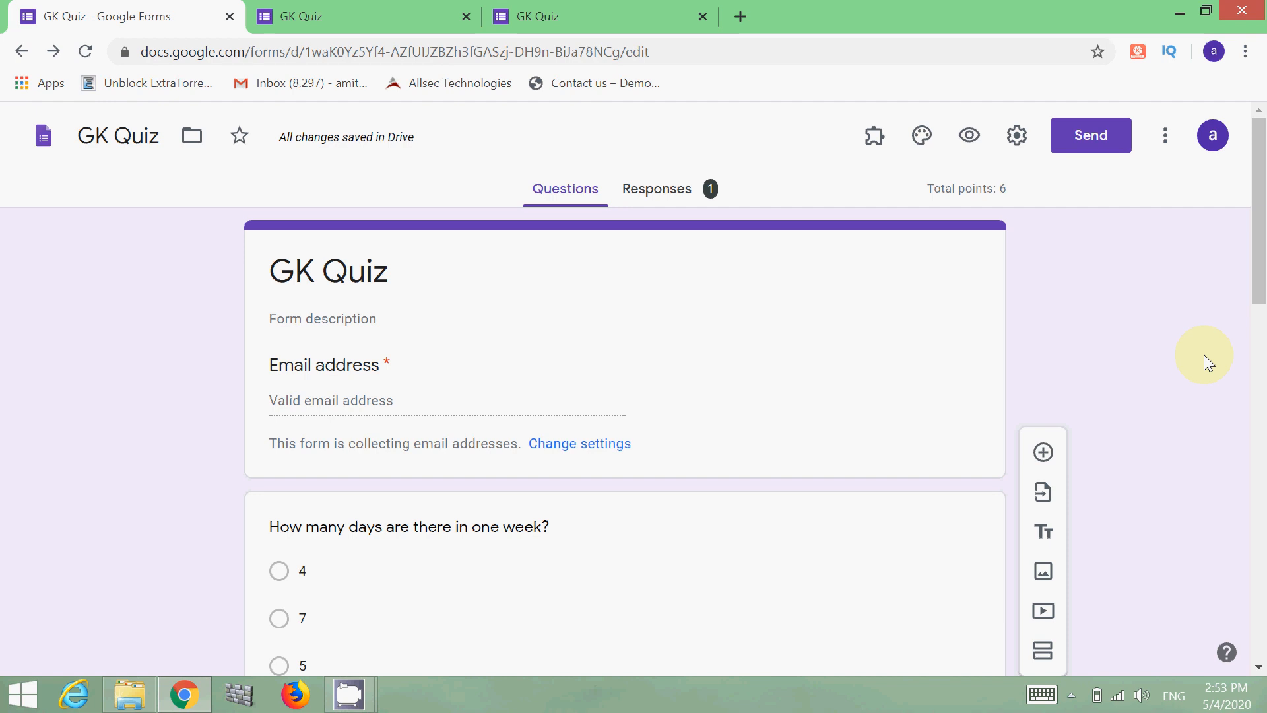
left_click(922, 138)
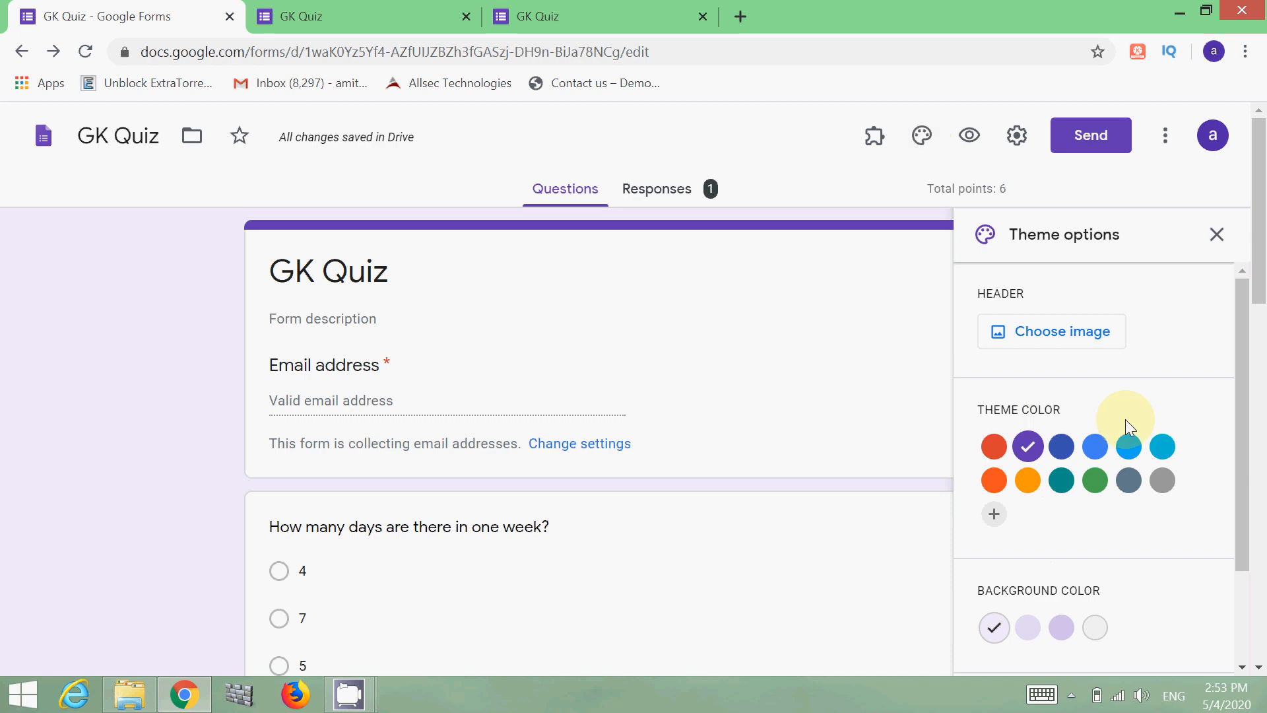
left_click(995, 480)
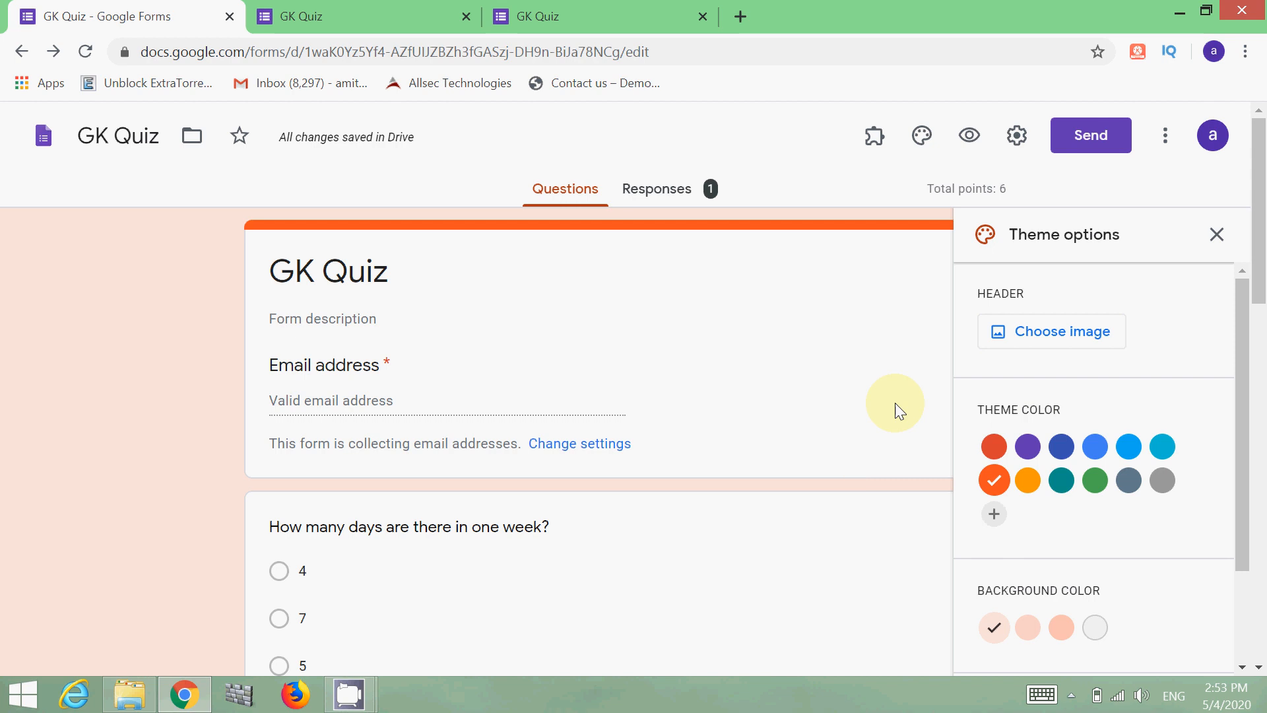
- Insert the open book with heart-shaped pages from the Work and School themes as the header image, and close the theme options
left_click(1056, 340)
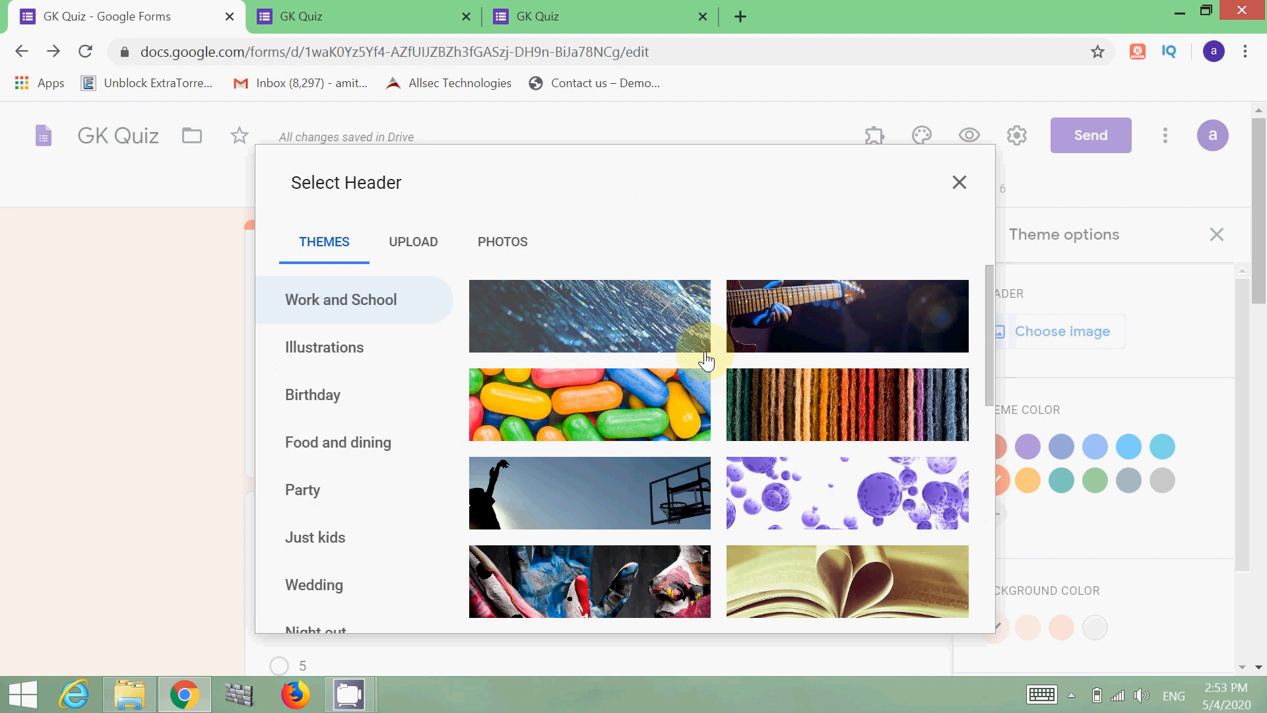
scroll(706, 359, "down", 2)
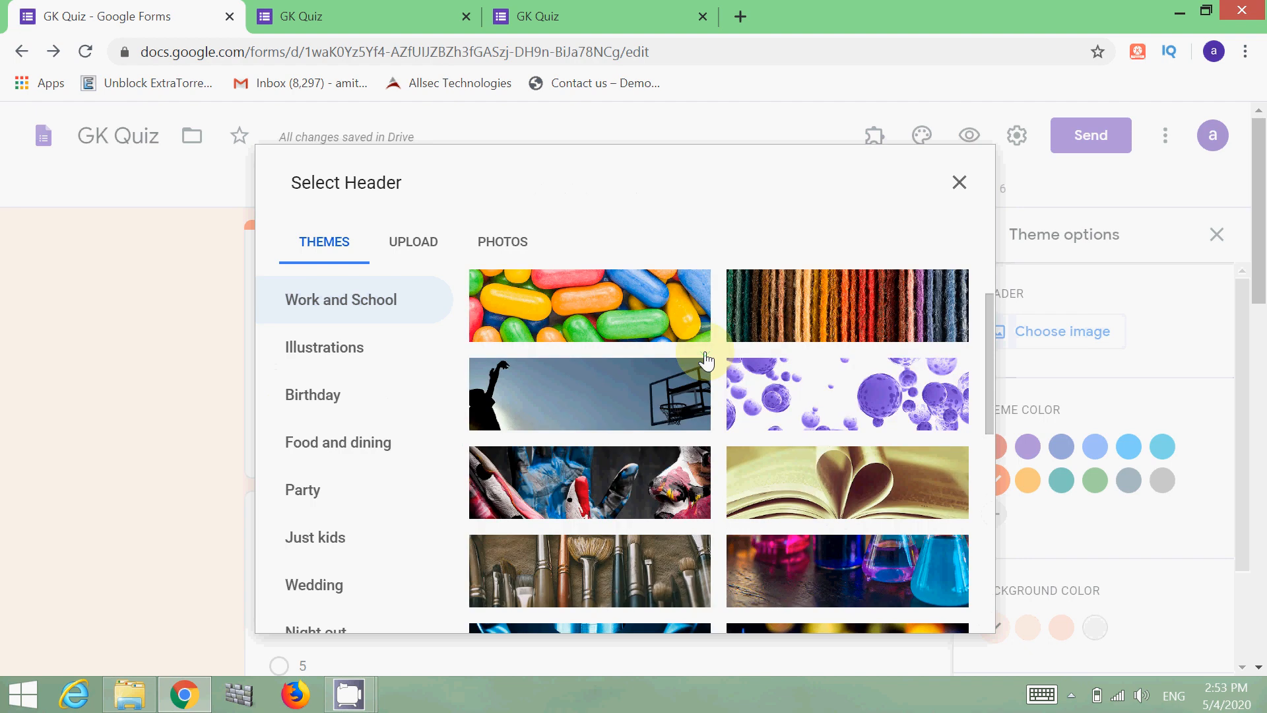
left_click(843, 482)
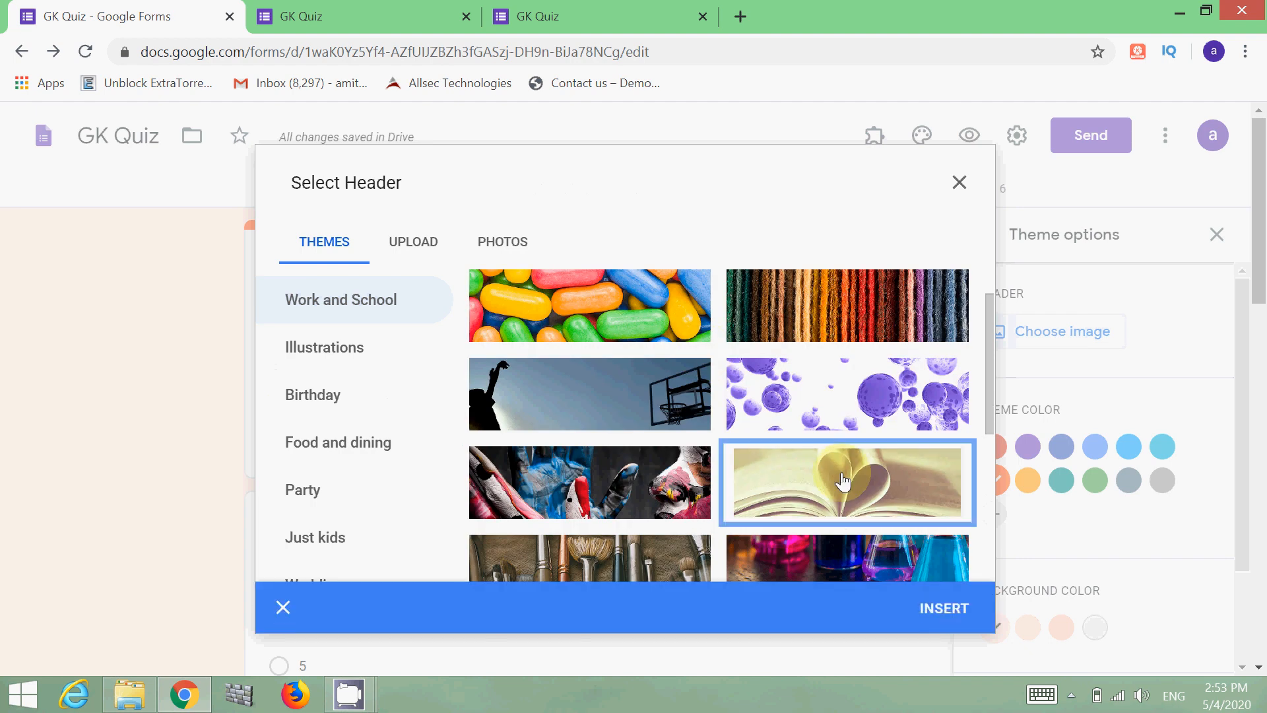
left_click(953, 612)
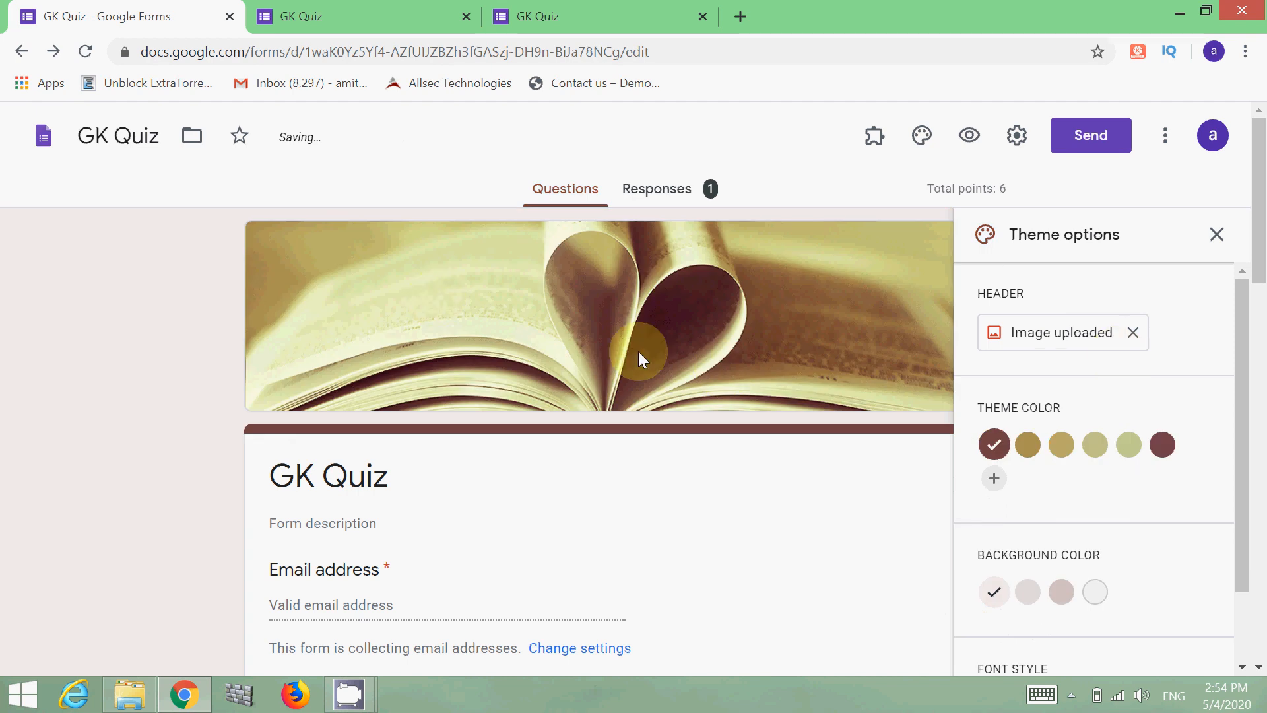
left_click(1216, 235)
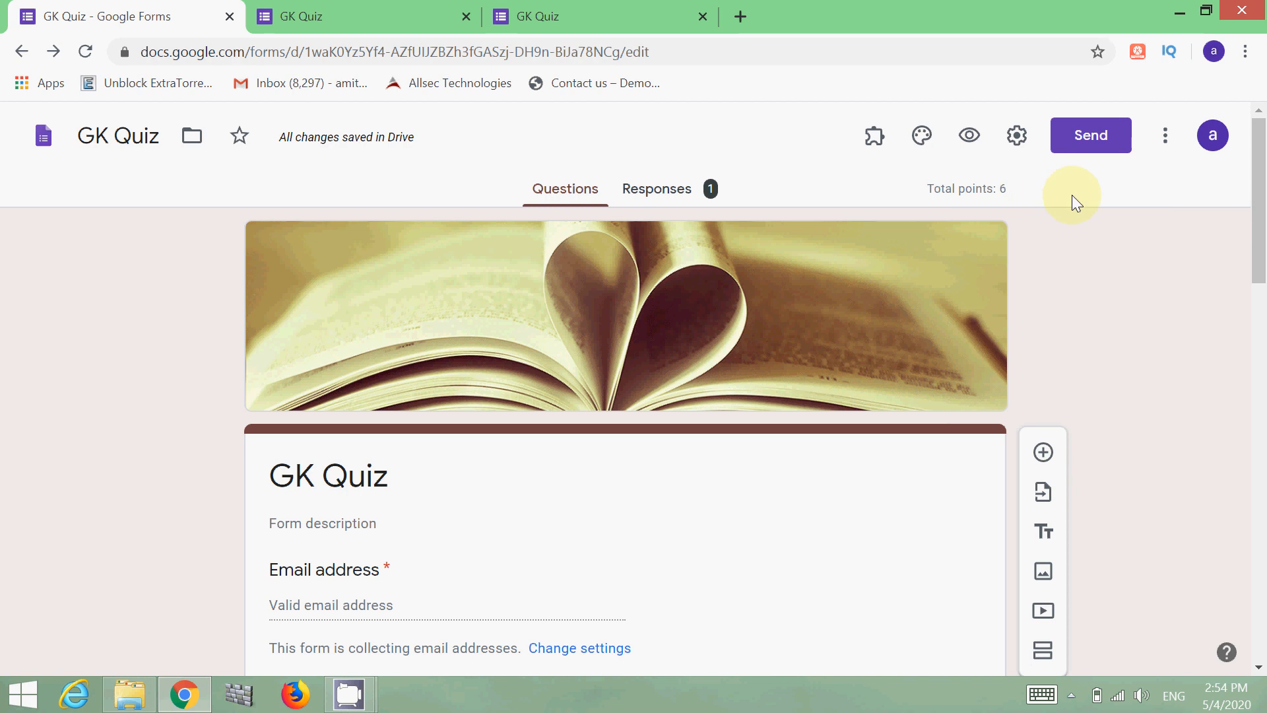
- Copy the shortened share link of the quiz, then view its HTML embed code and close the send form
left_click(1095, 146)
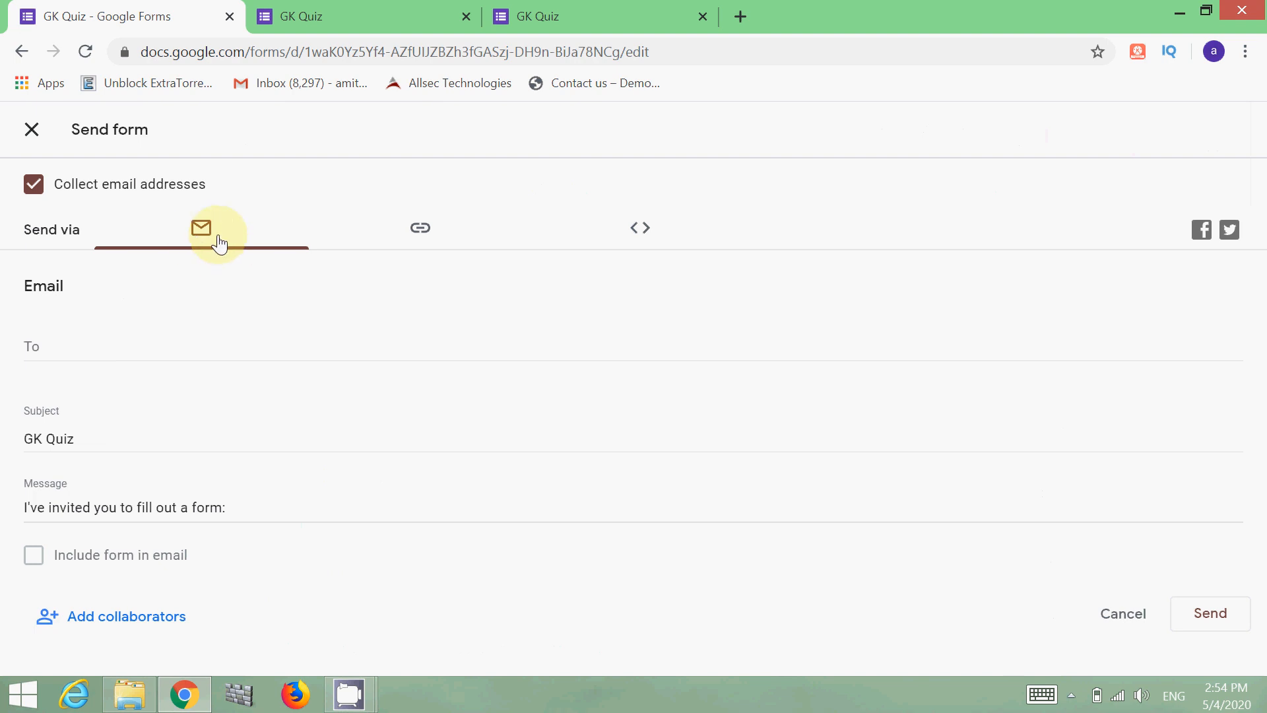
left_click(426, 235)
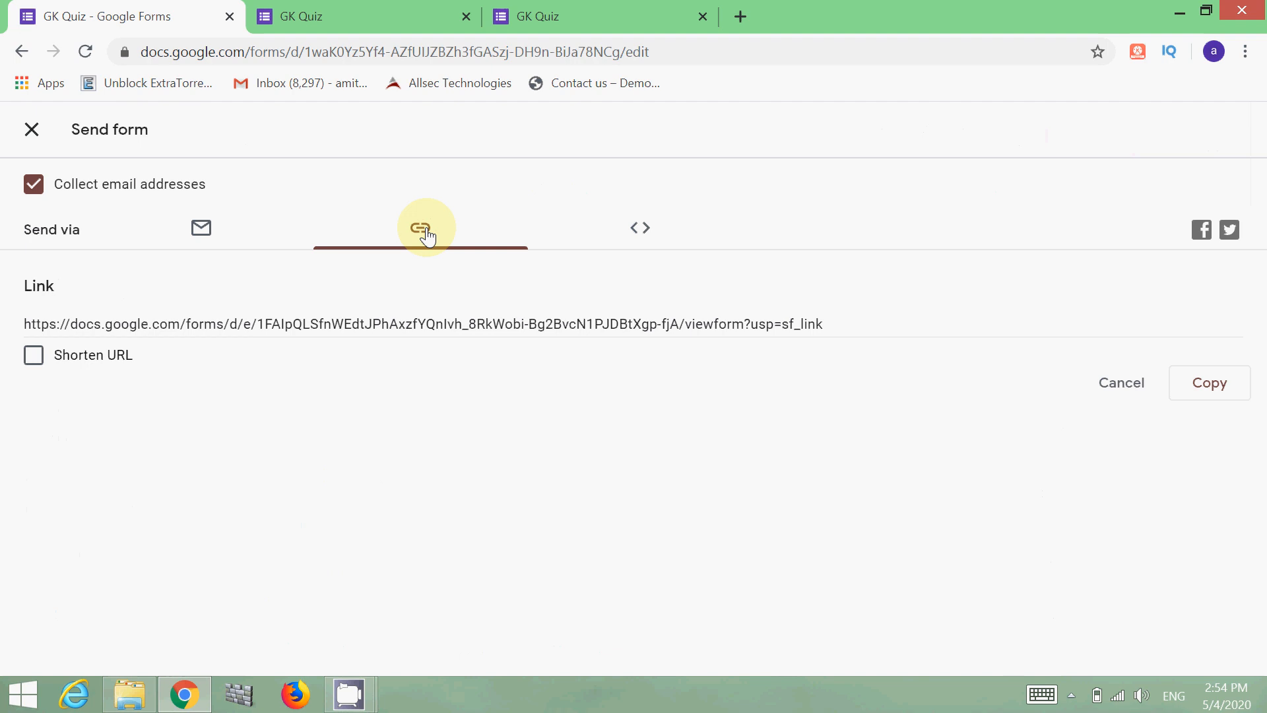
left_click(34, 356)
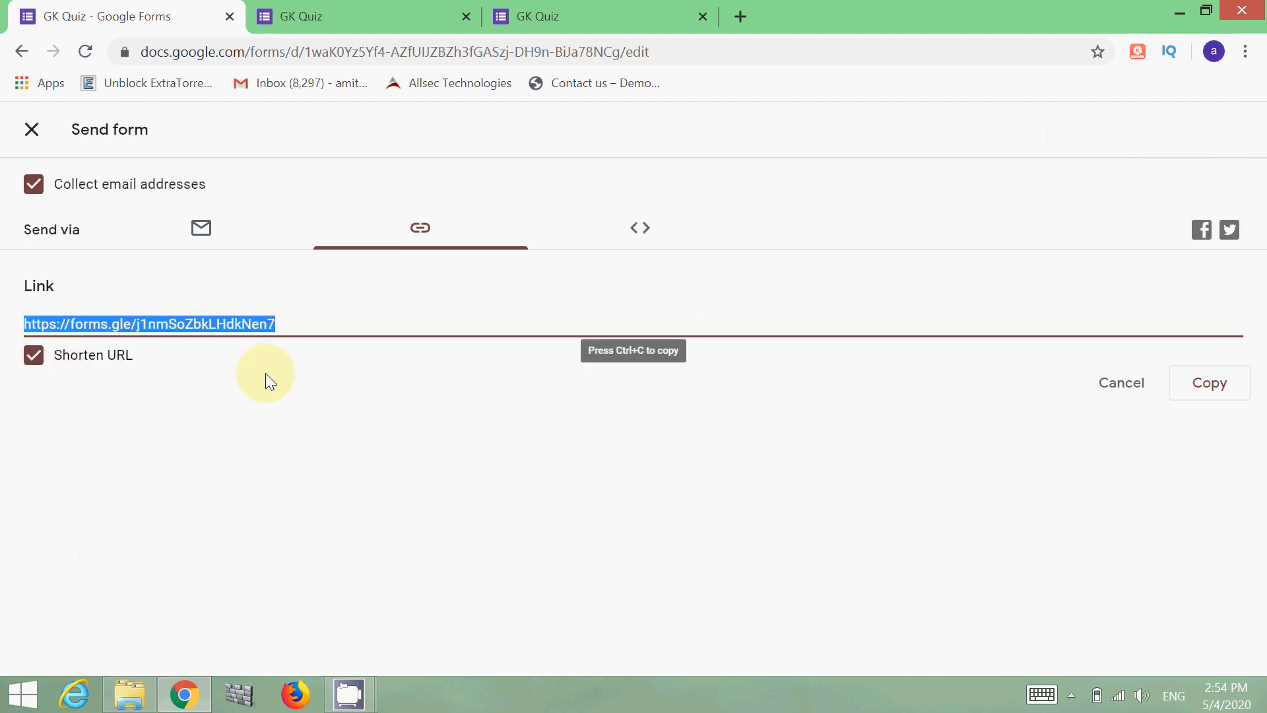
left_click(1214, 393)
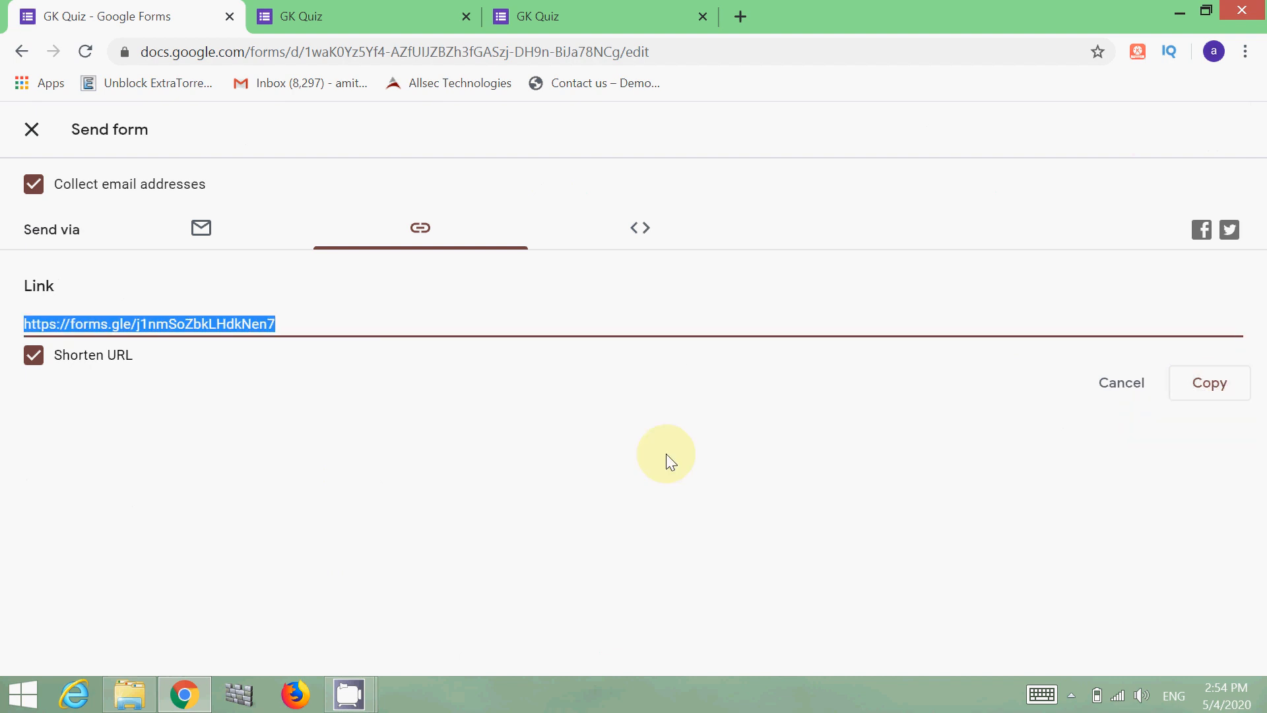
left_click(639, 235)
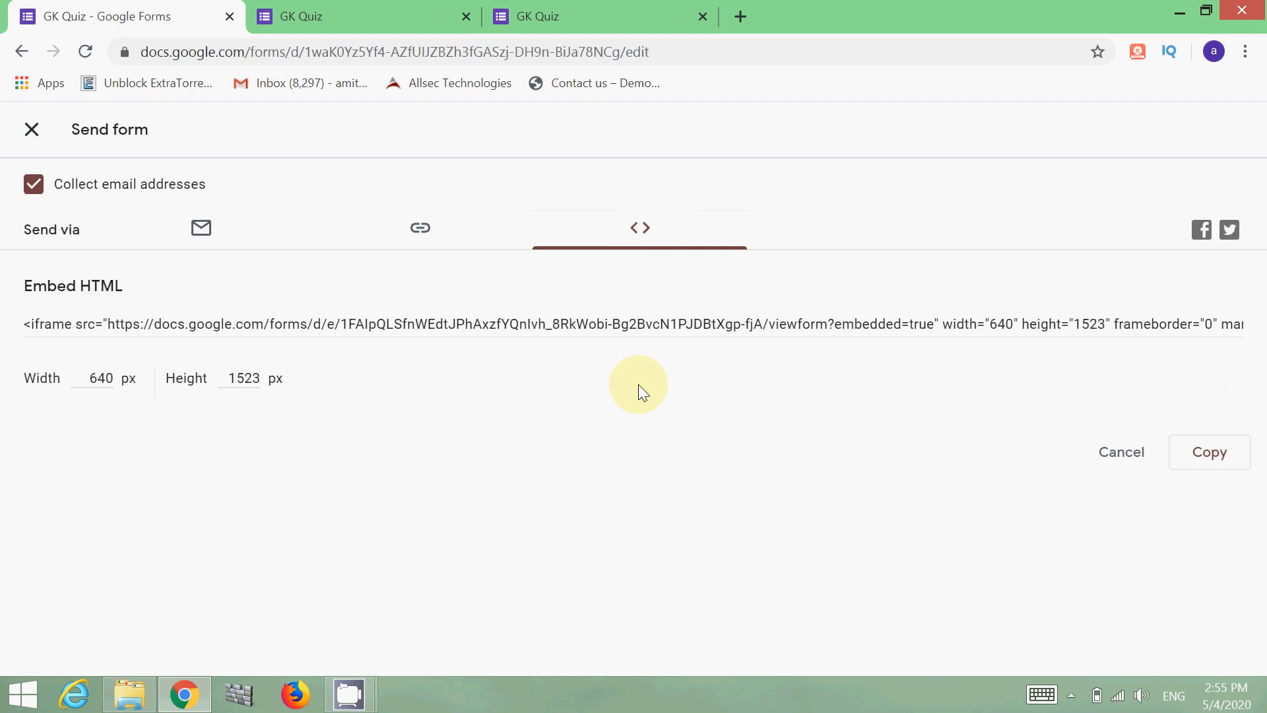
left_click(1122, 453)
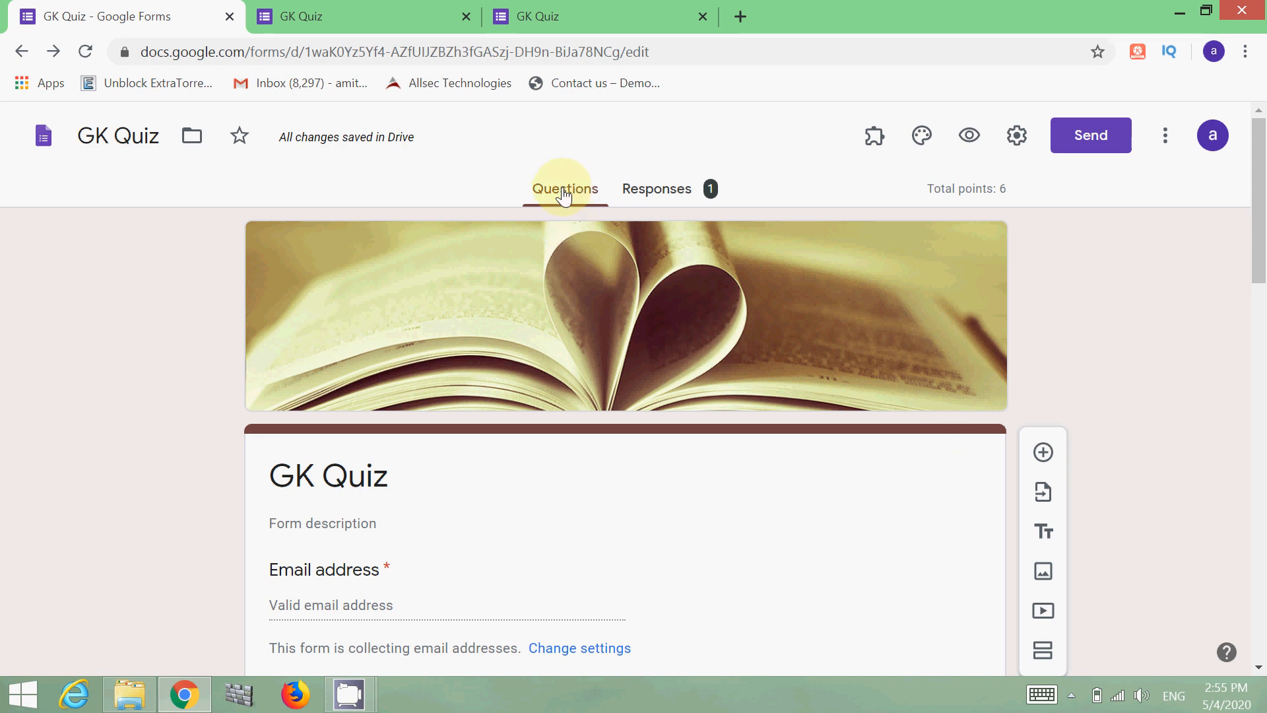
- Open the quiz's response summary and examine the insights, frequently missed questions and scores
left_click(672, 192)
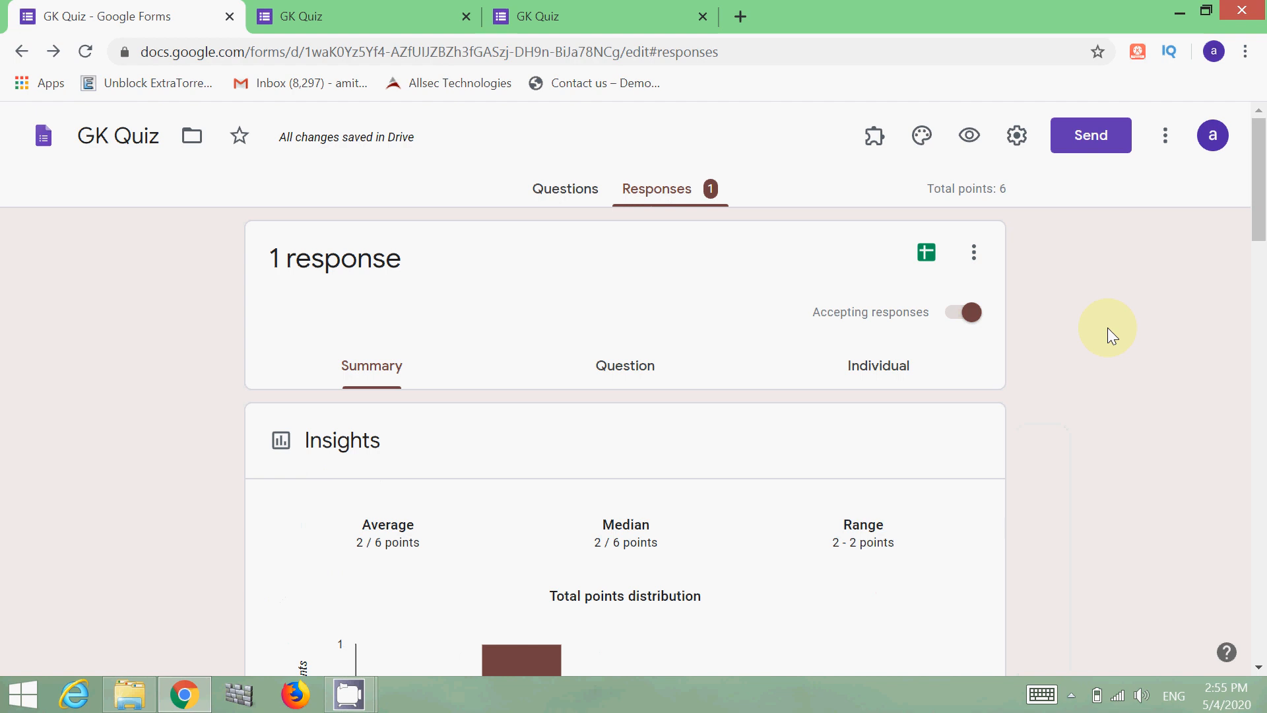
scroll(1108, 328, "down", 5)
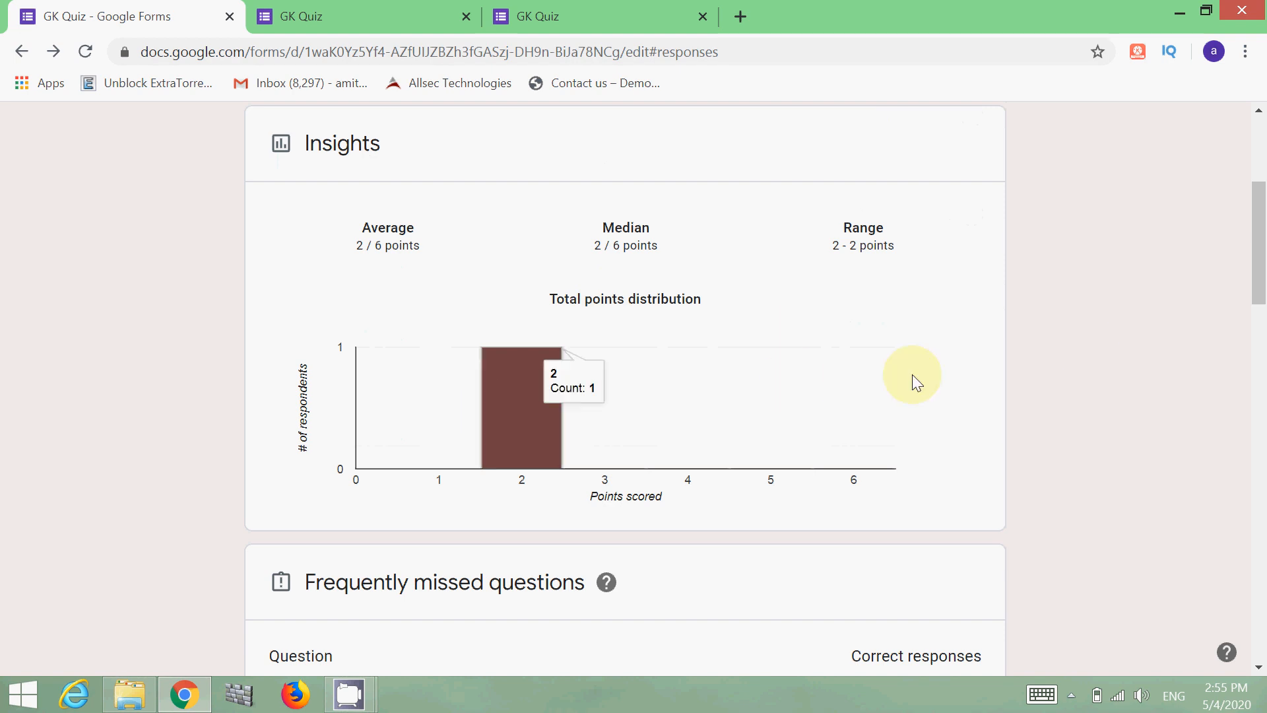
scroll(1087, 346, "down", 5)
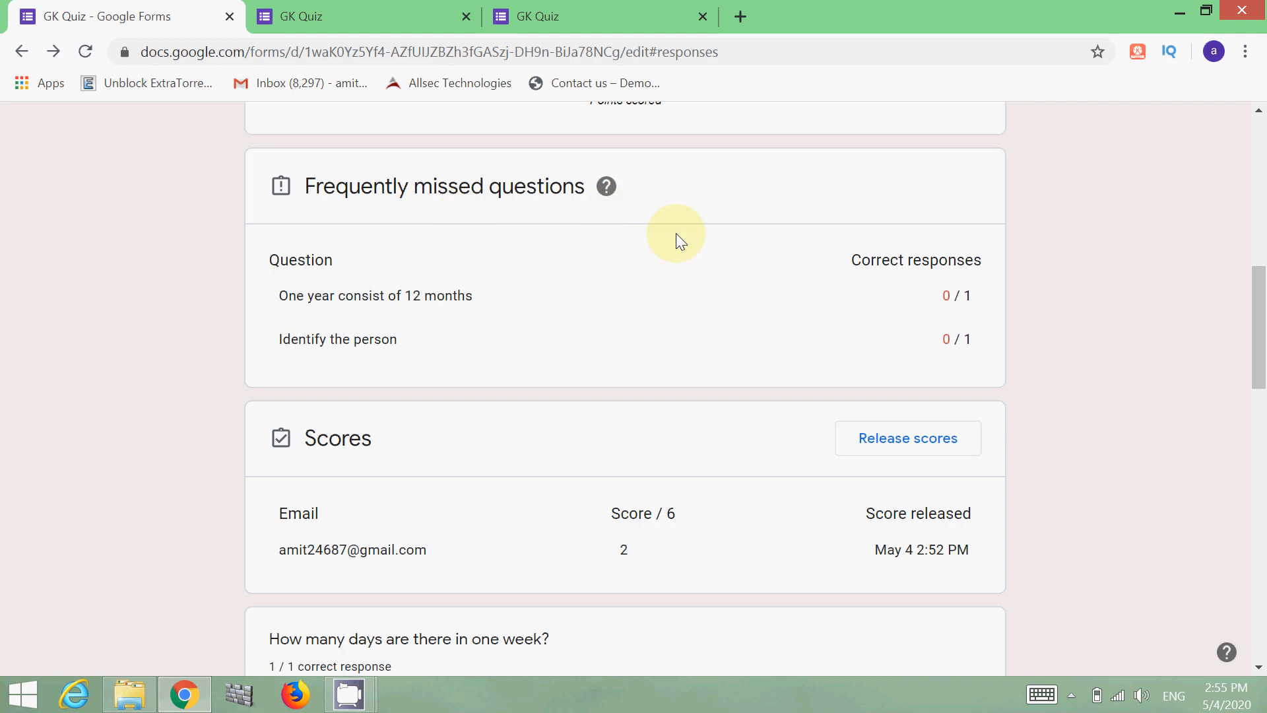
scroll(676, 233, "down", 3)
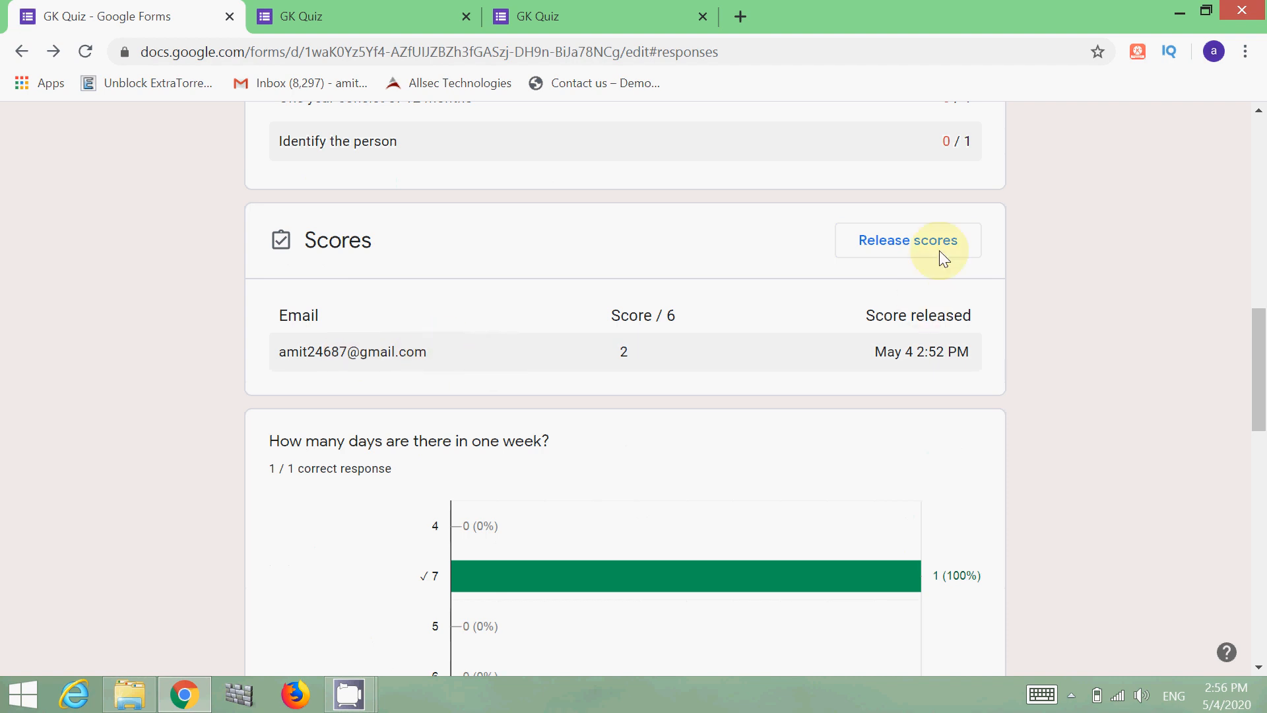
- View the score release options for the respondents and close them without sending
left_click(906, 249)
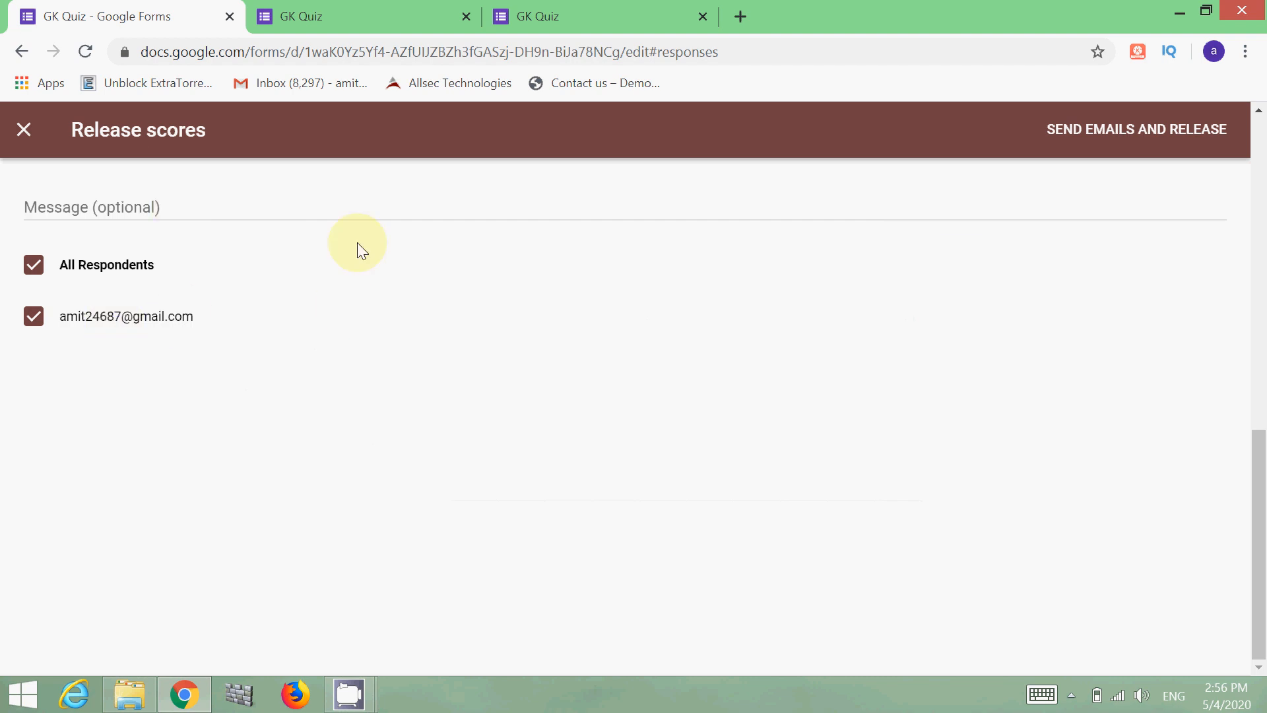
left_click(23, 129)
- Examine the response charts for each quiz question down to the usefulness rating, then return to the start of the summary
scroll(826, 430, "down", 2)
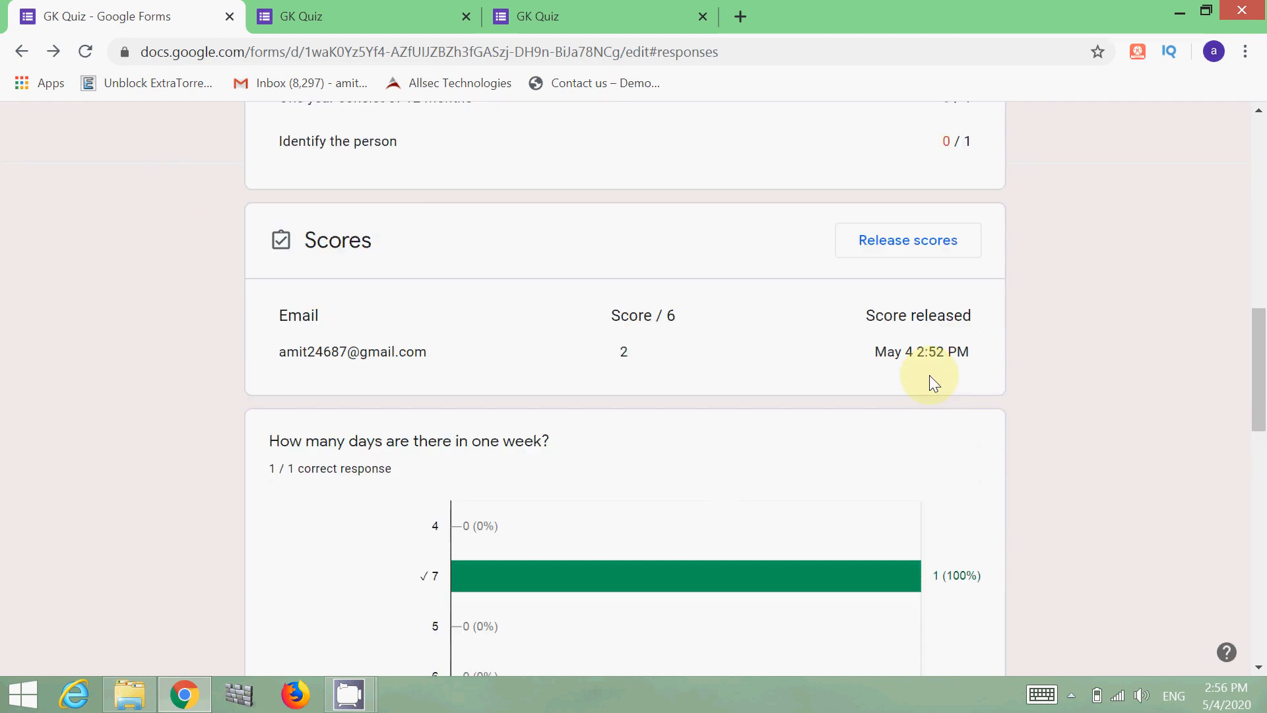
scroll(1020, 347, "down", 3)
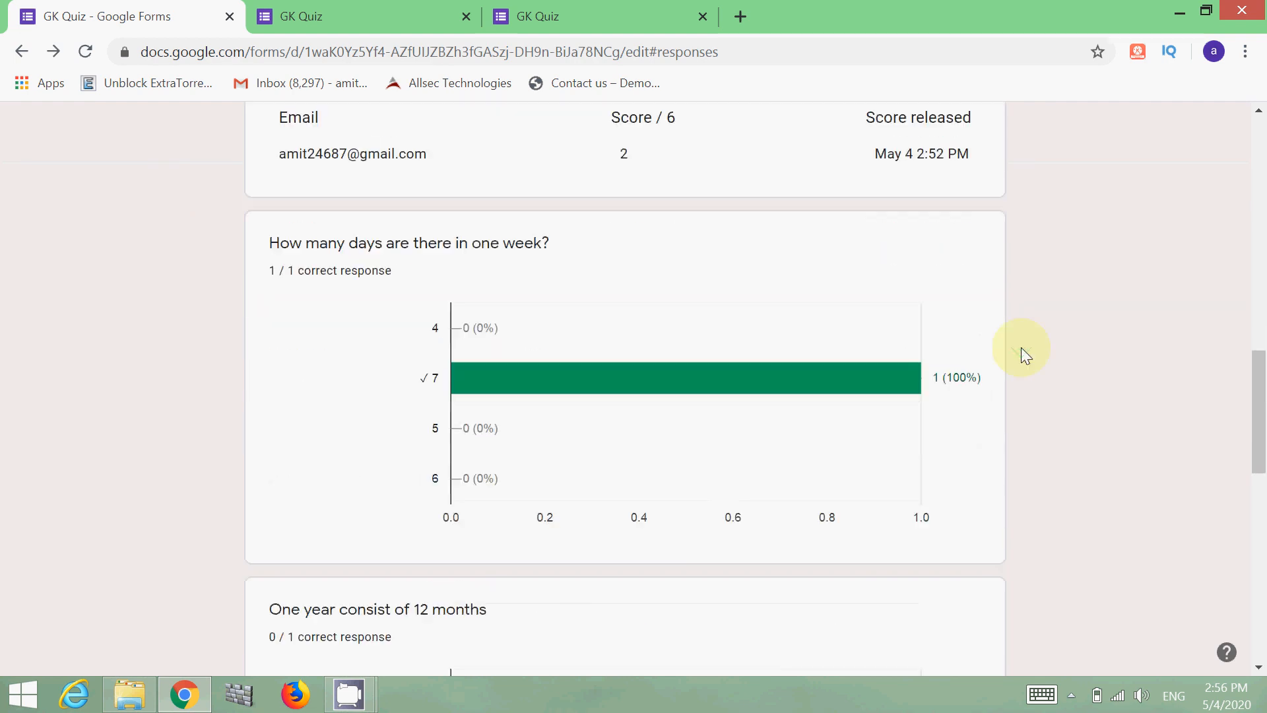
mouse_move(703, 386)
scroll(703, 380, "down", 12)
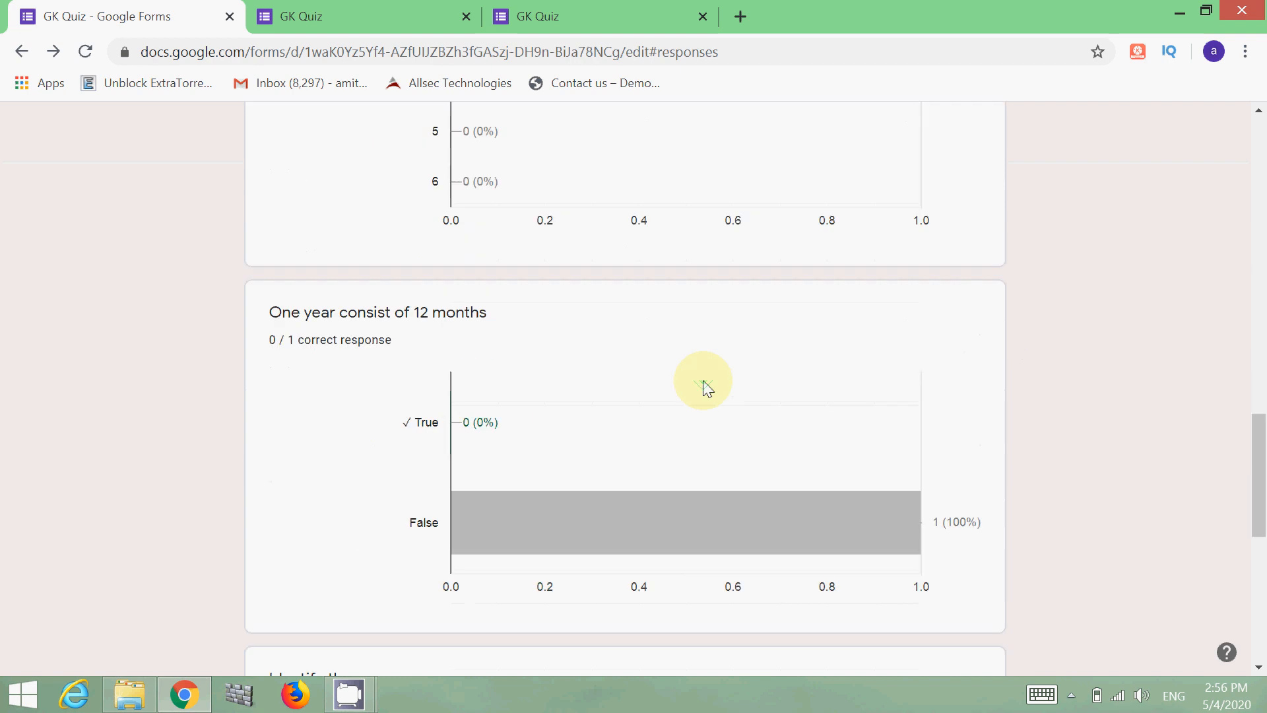
scroll(704, 387, "up", 4)
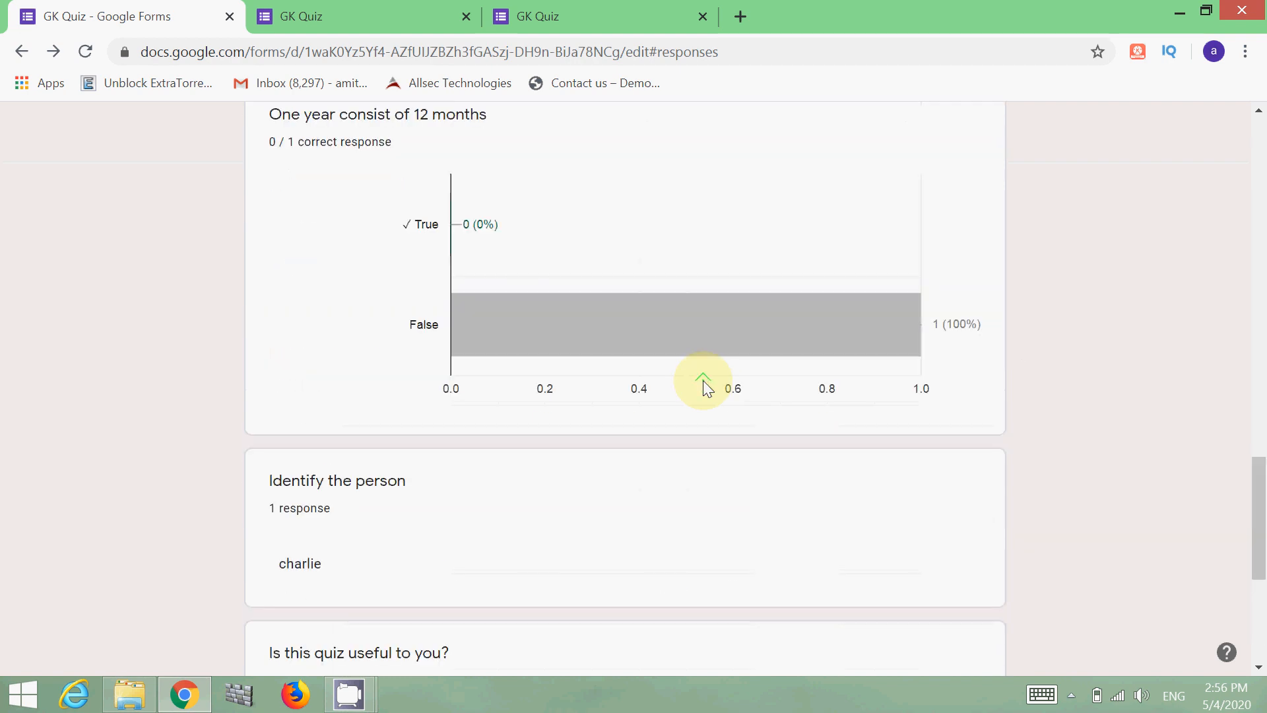
scroll(705, 382, "up", 4)
scroll(705, 377, "down", 3)
scroll(705, 376, "down", 7)
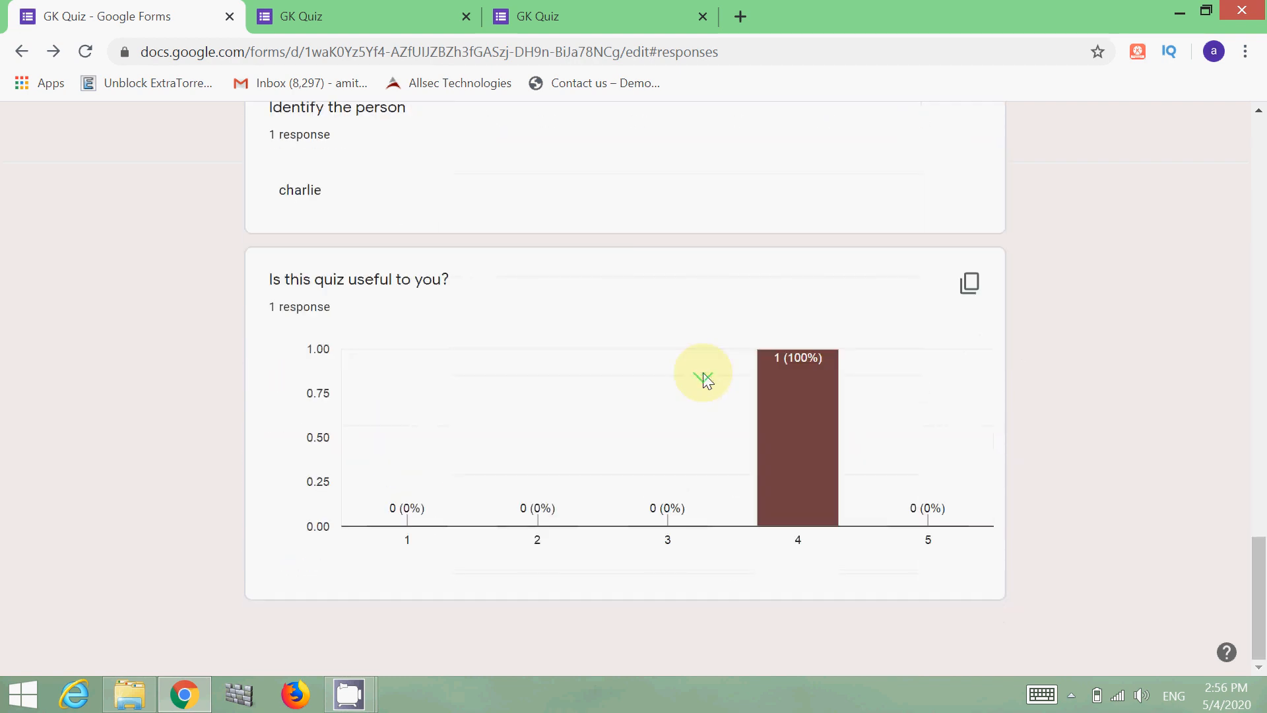
scroll(664, 396, "up", 7)
scroll(662, 395, "up", 7)
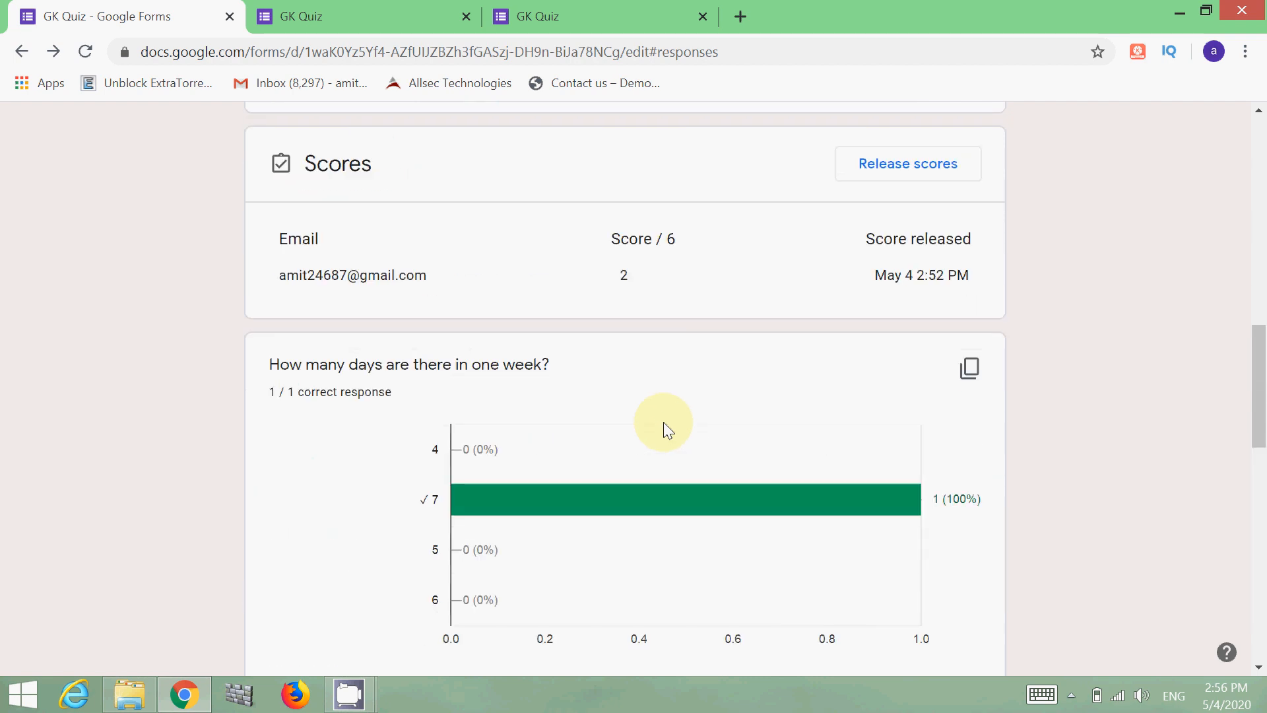
scroll(664, 422, "up", 9)
scroll(664, 422, "up", 6)
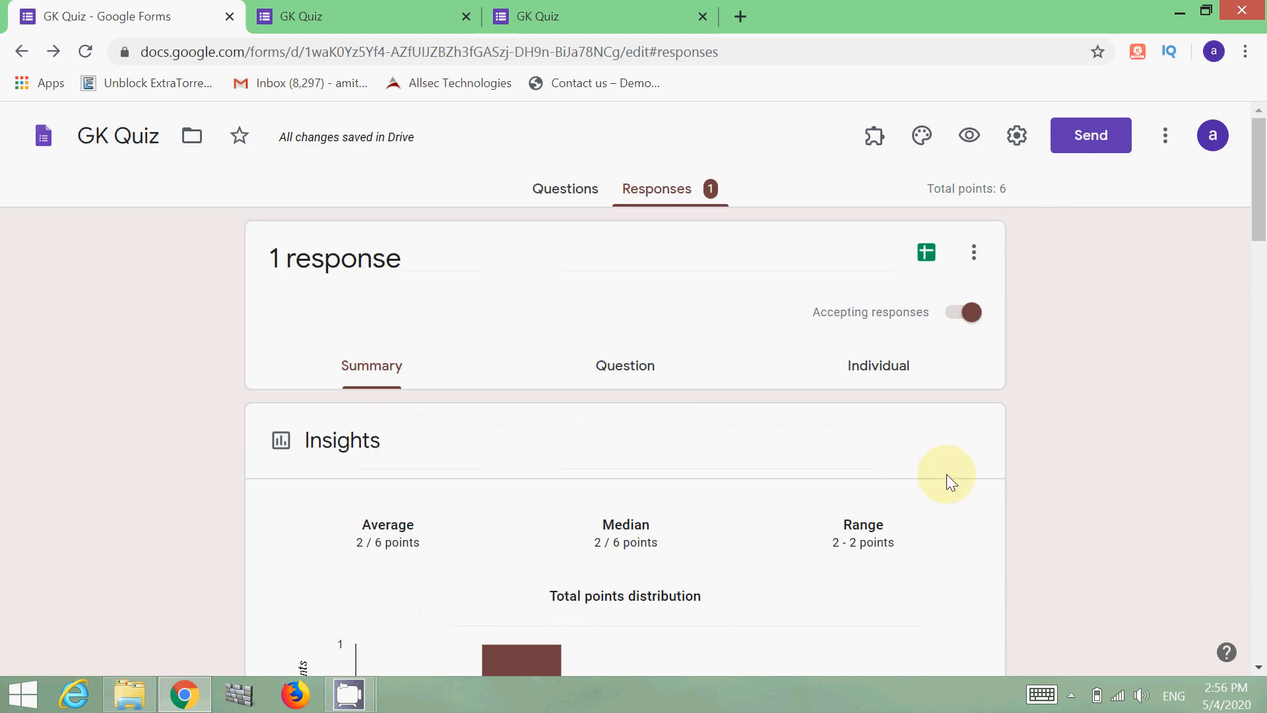
- Send the quiz responses to a new spreadsheet named "GK Quiz (Responses)"
left_click(930, 259)
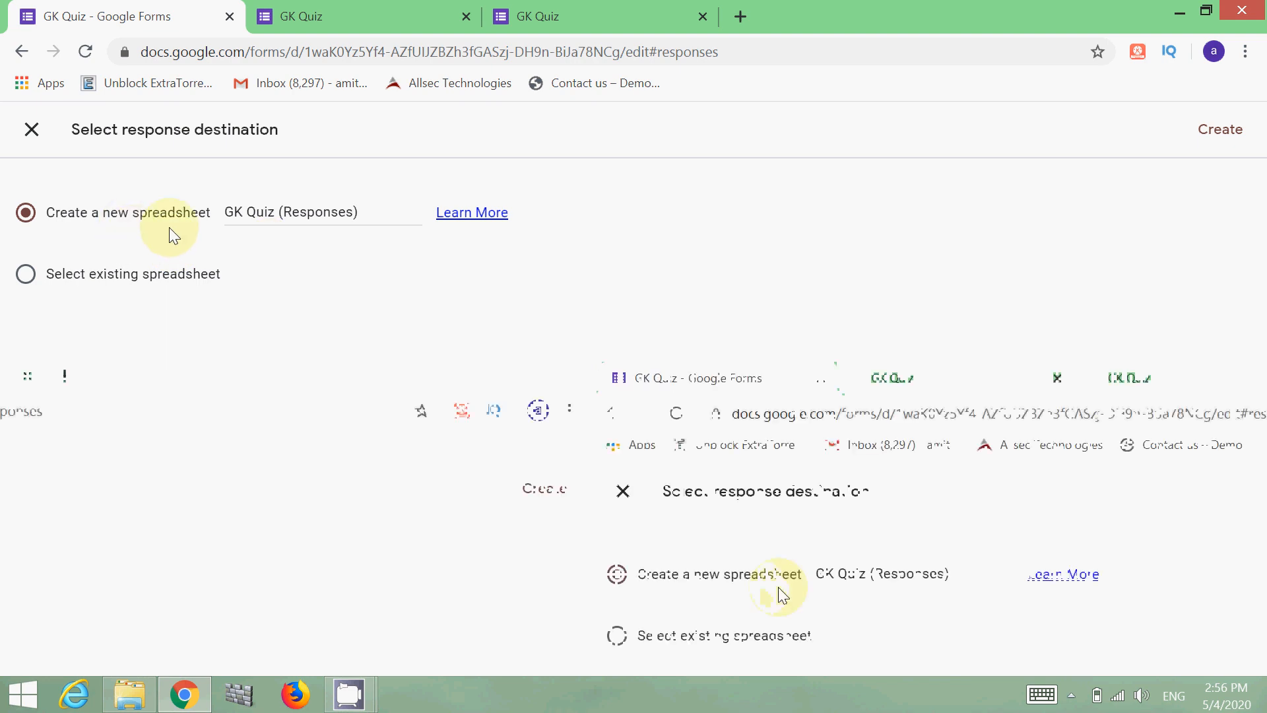
left_click(1218, 132)
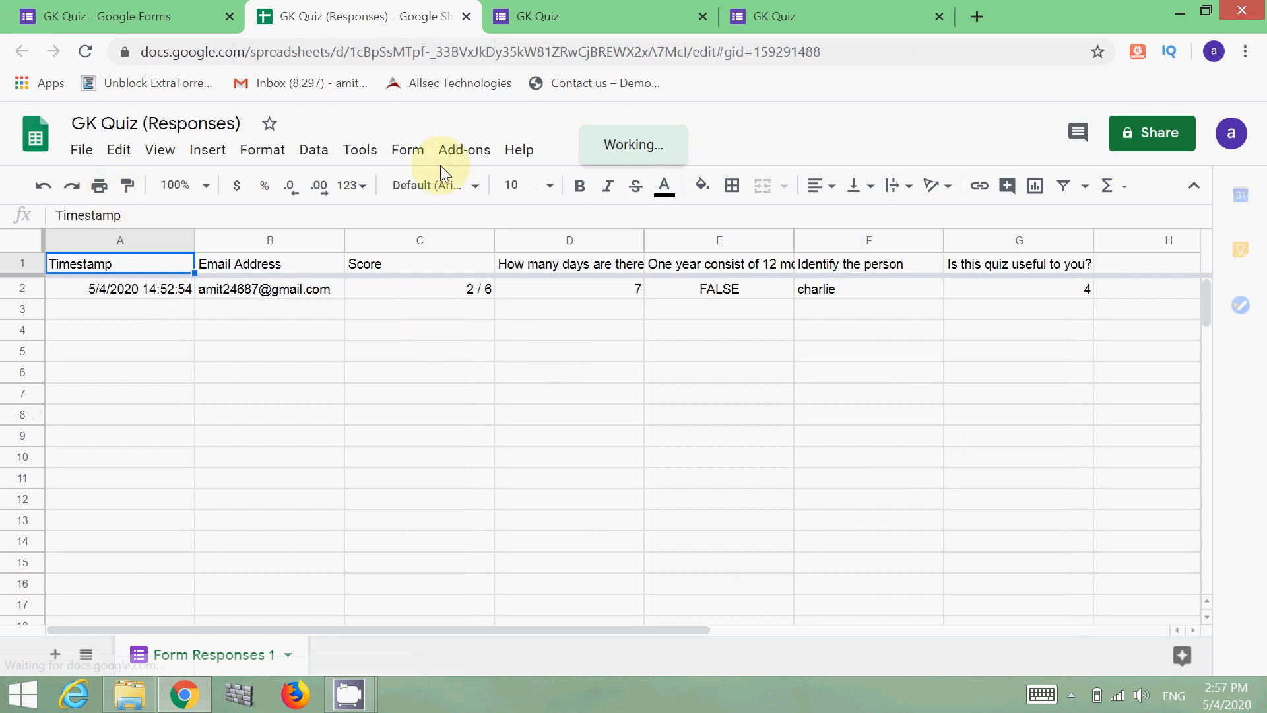
- View the download formats offered for the response spreadsheet, then return to the quiz editor
left_click(84, 149)
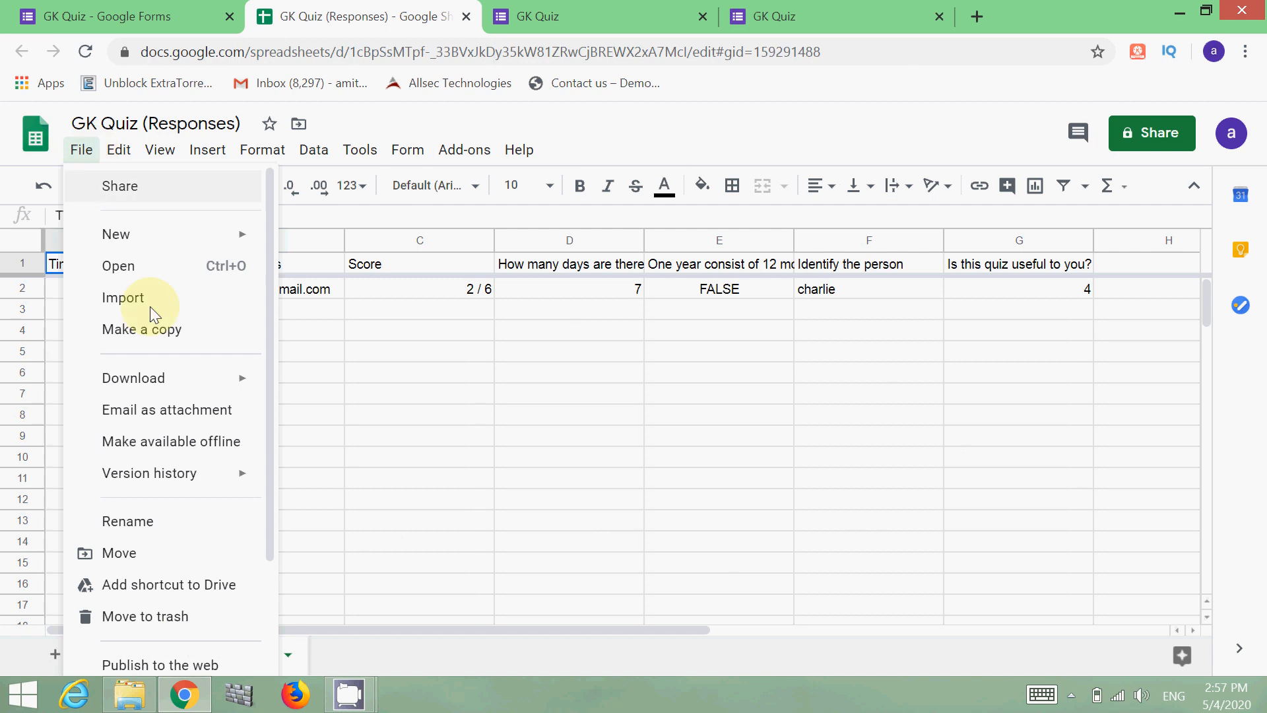
mouse_move(171, 389)
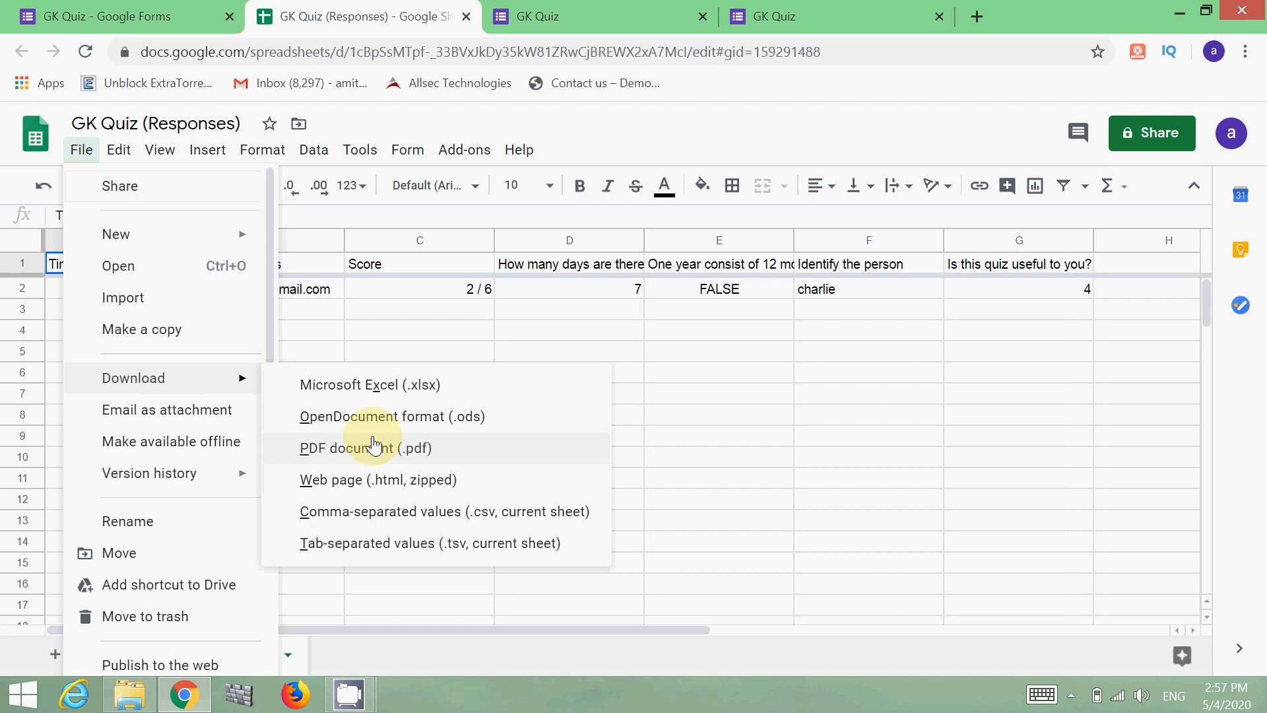
left_click(156, 9)
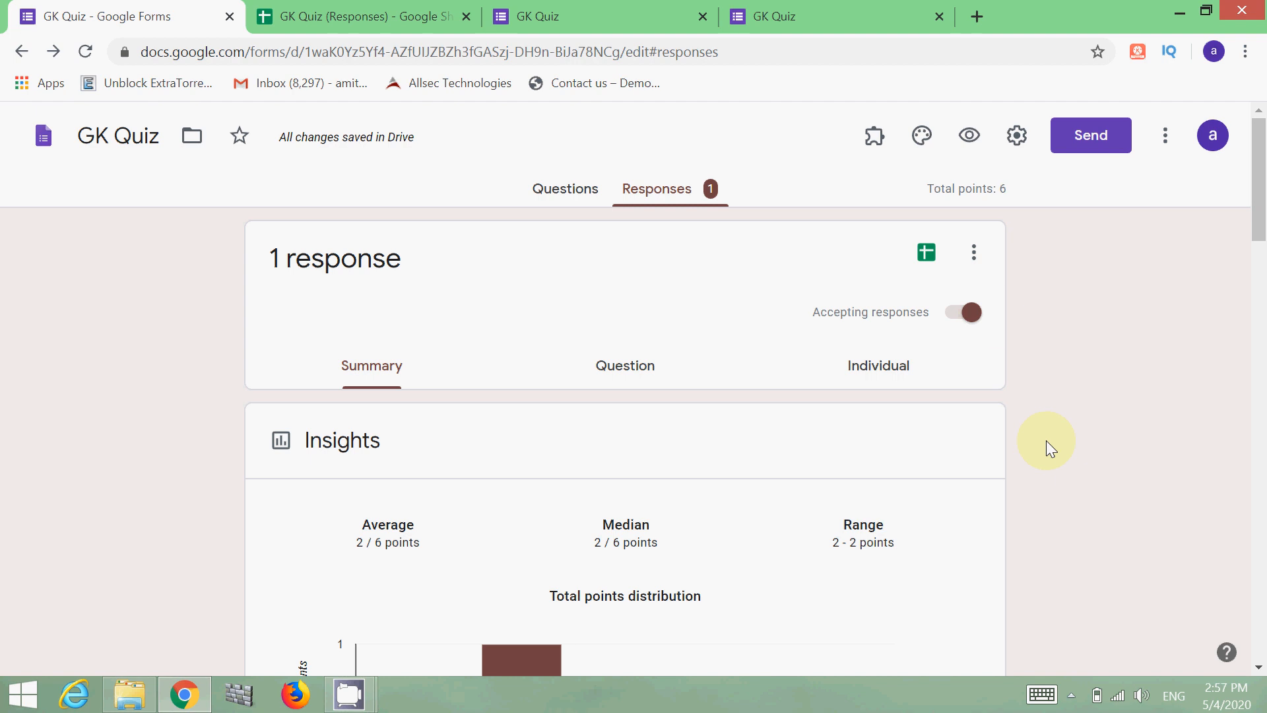
- Stop the quiz from accepting responses, then turn accepting responses back on
left_click(950, 313)
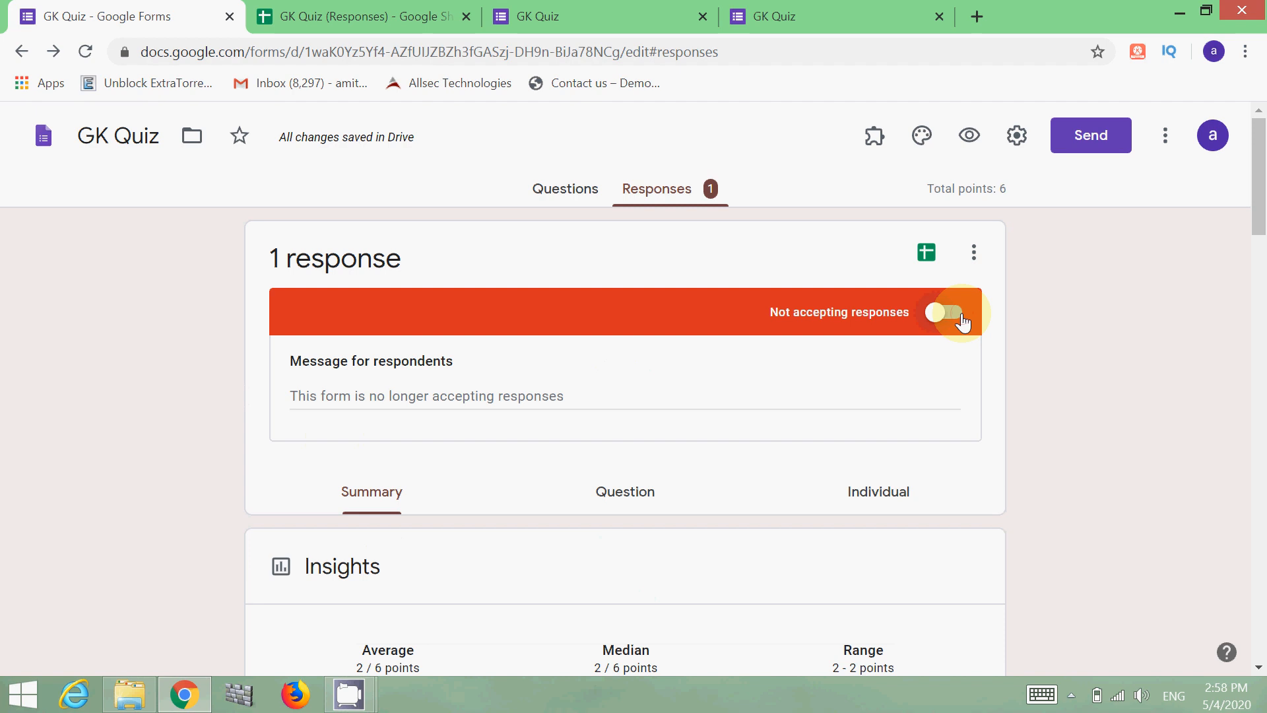
left_click(964, 315)
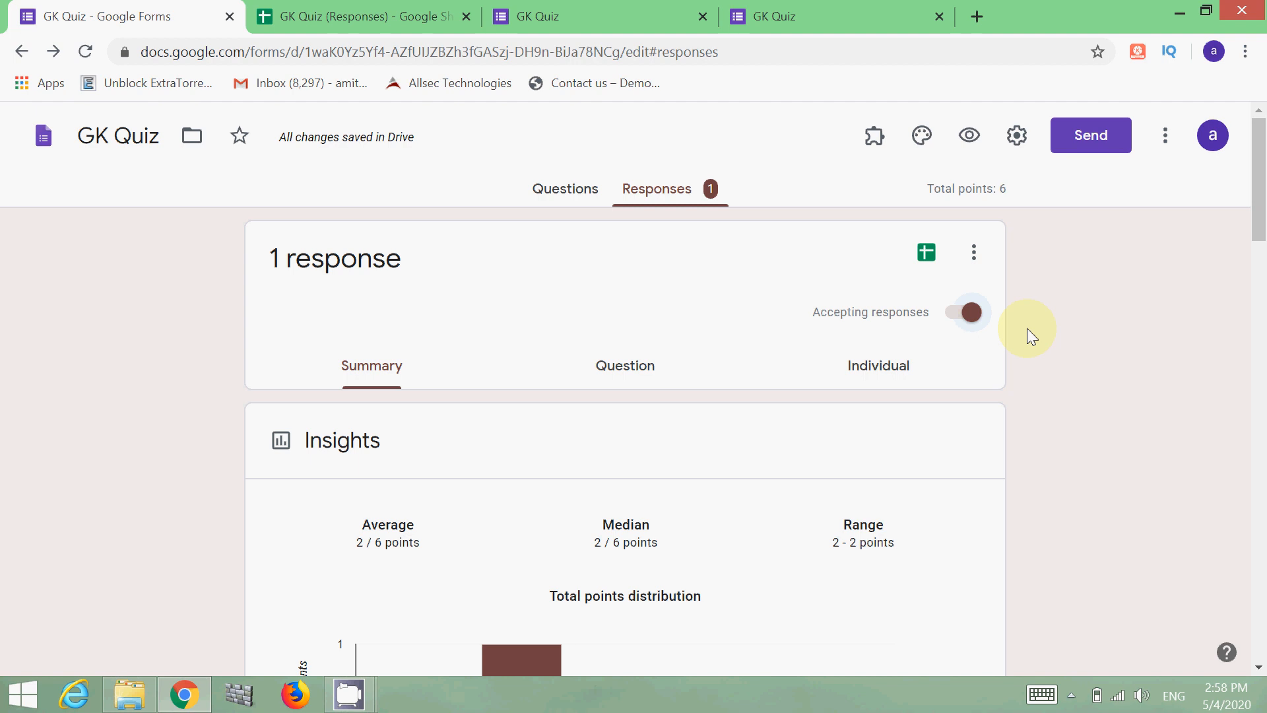
- Explore formLimiter's date and time and number of form responses limit types, then close the add-on without saving a limit
left_click(877, 151)
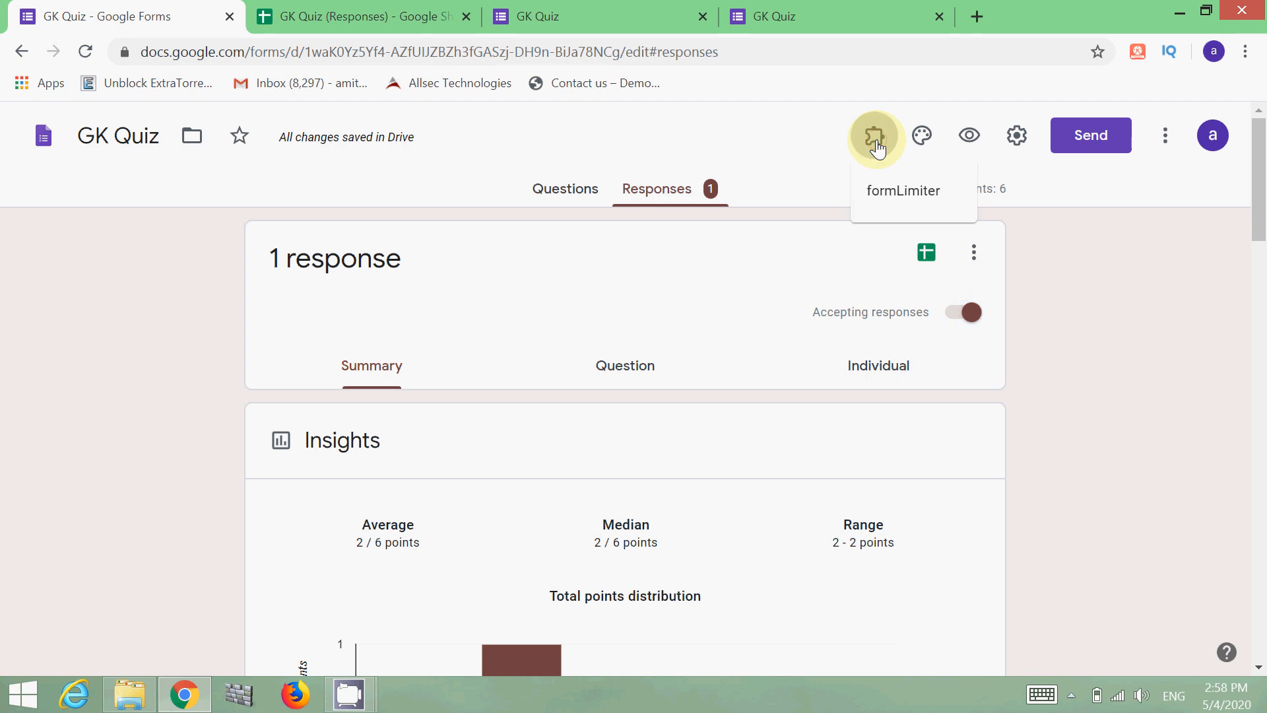
left_click(891, 196)
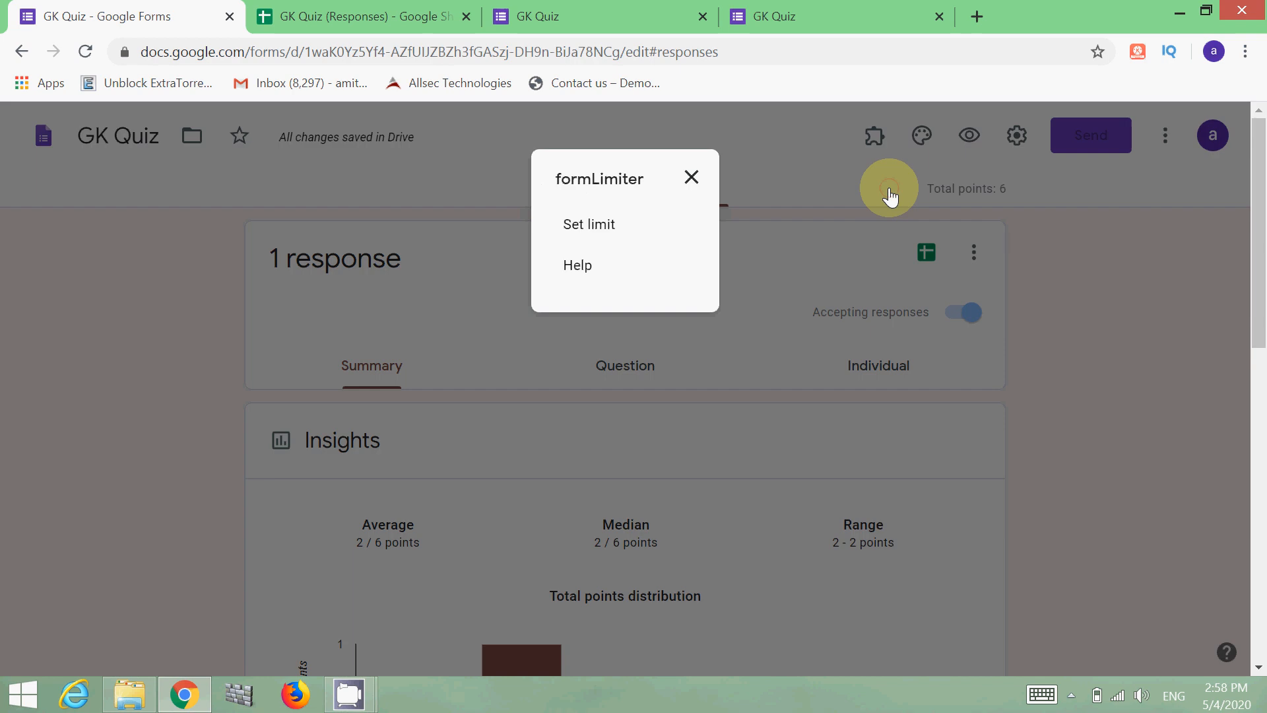
left_click(617, 233)
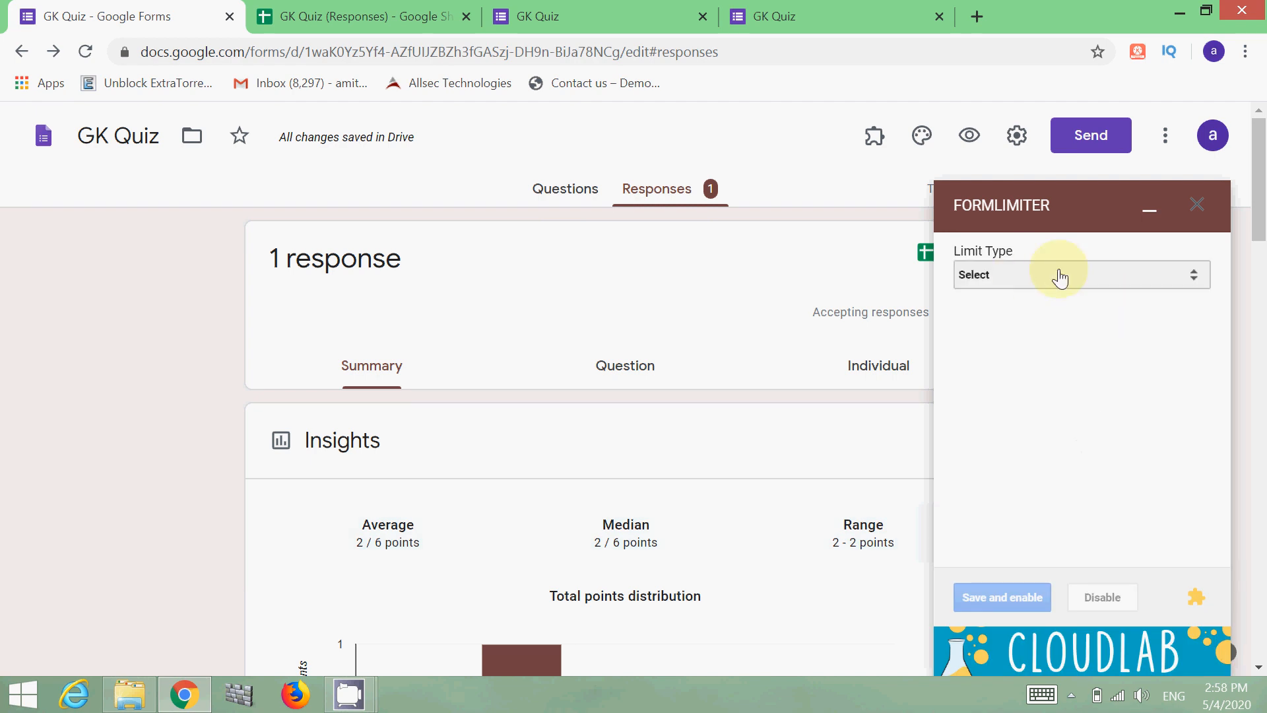
left_click(1060, 277)
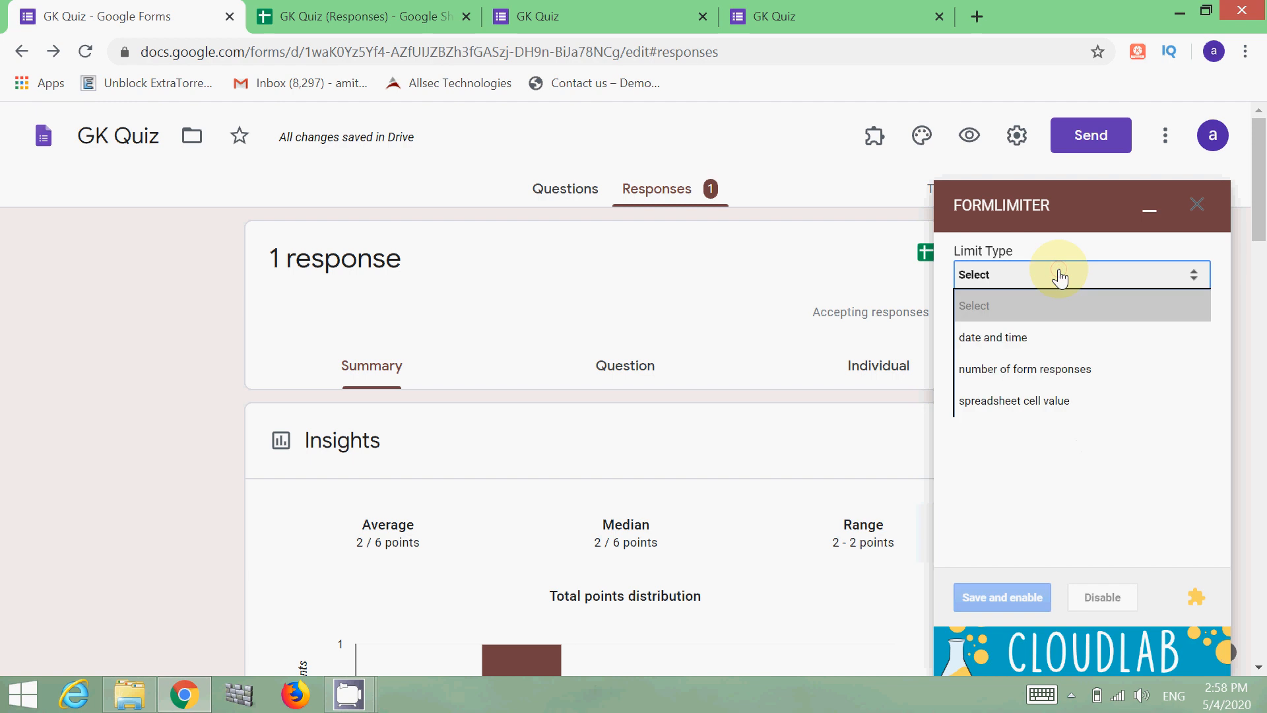
left_click(1028, 339)
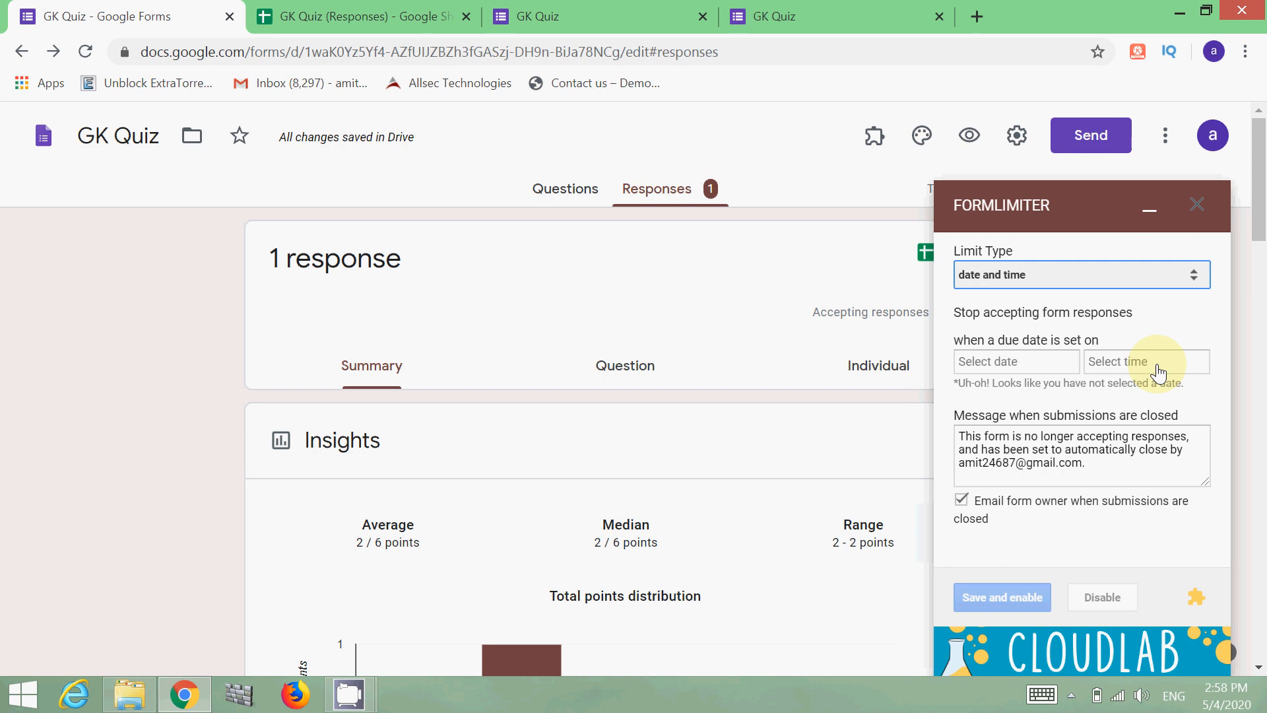
left_click(1144, 276)
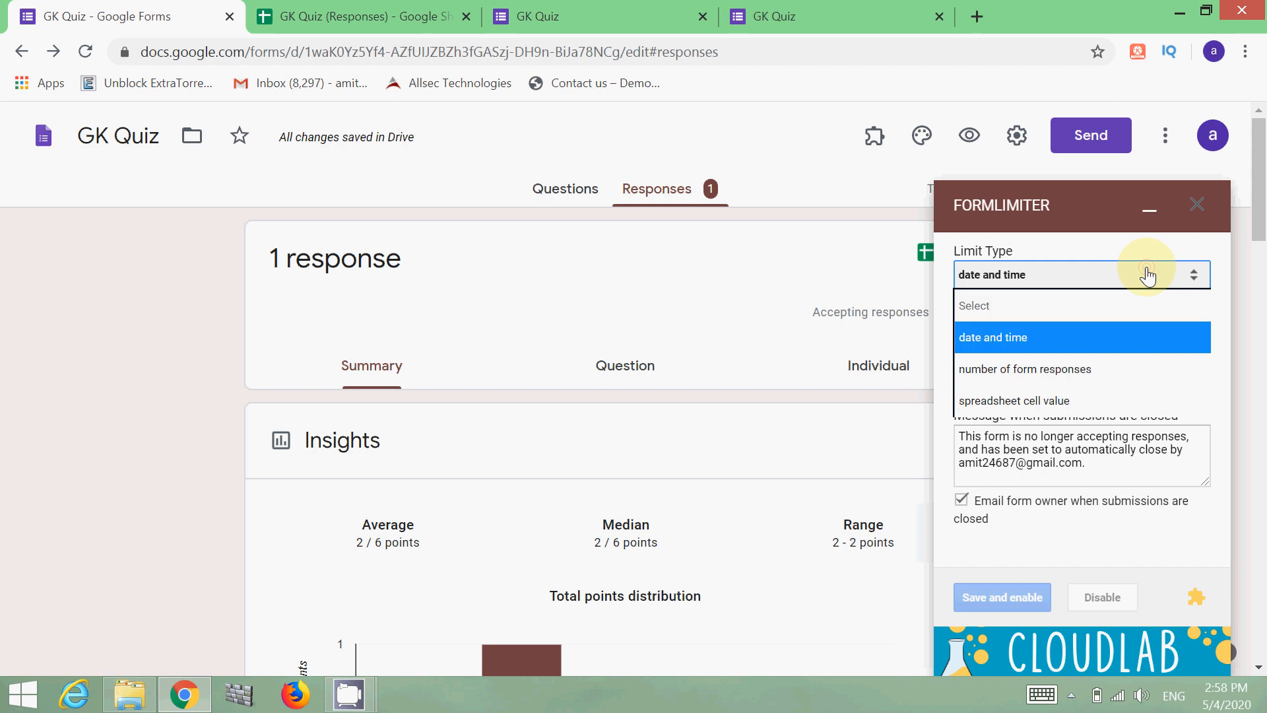
left_click(1086, 368)
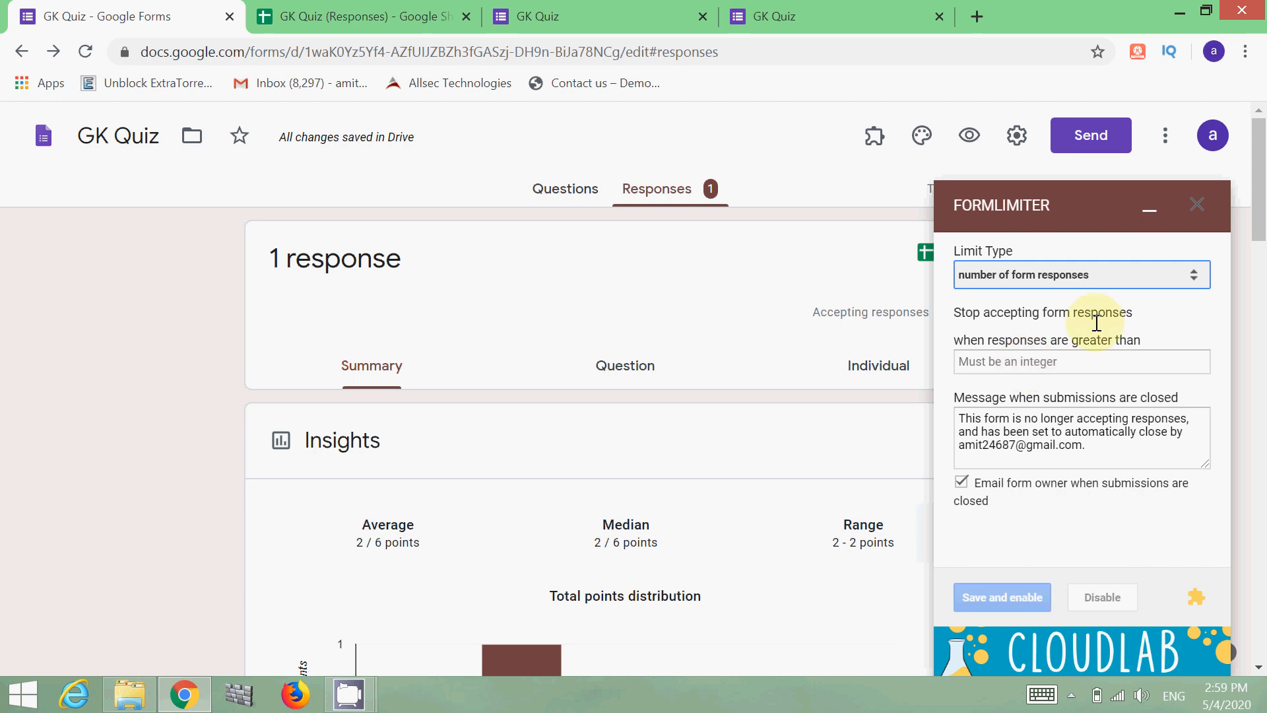
left_click(1200, 210)
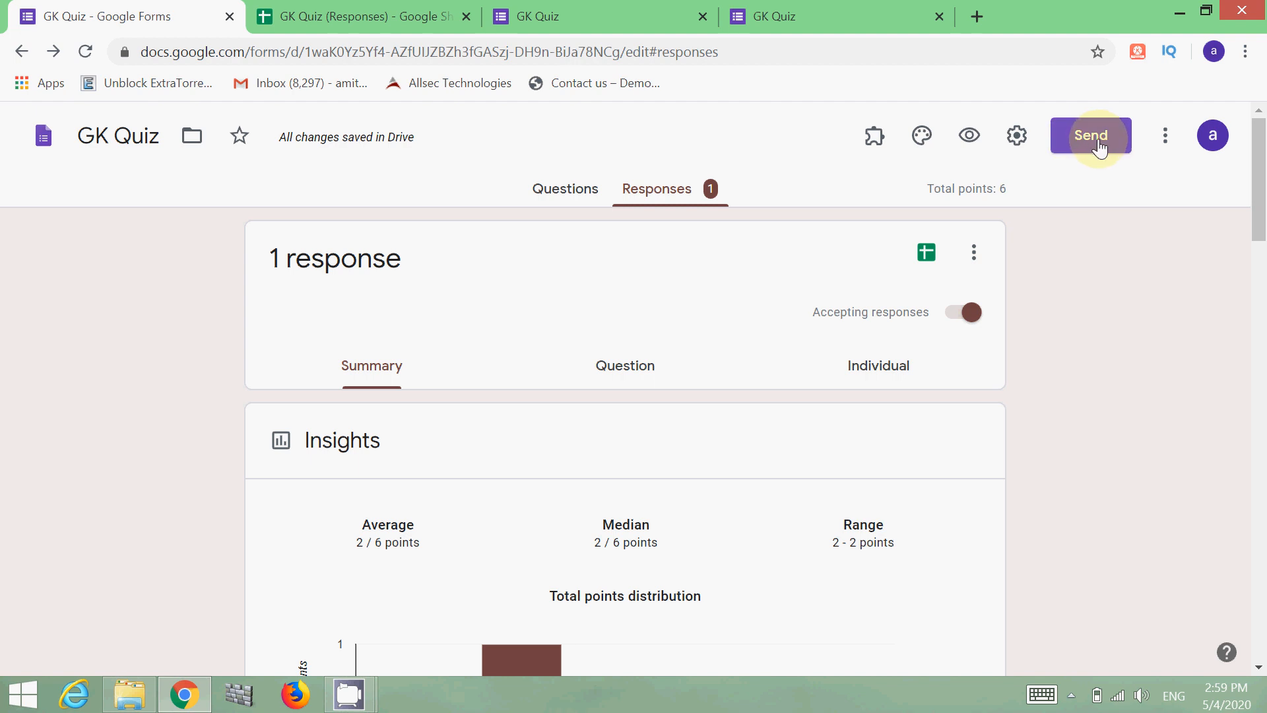
- View the collaborator sharing settings and invitation options, cancel the invitation and close the settings
left_click(1167, 139)
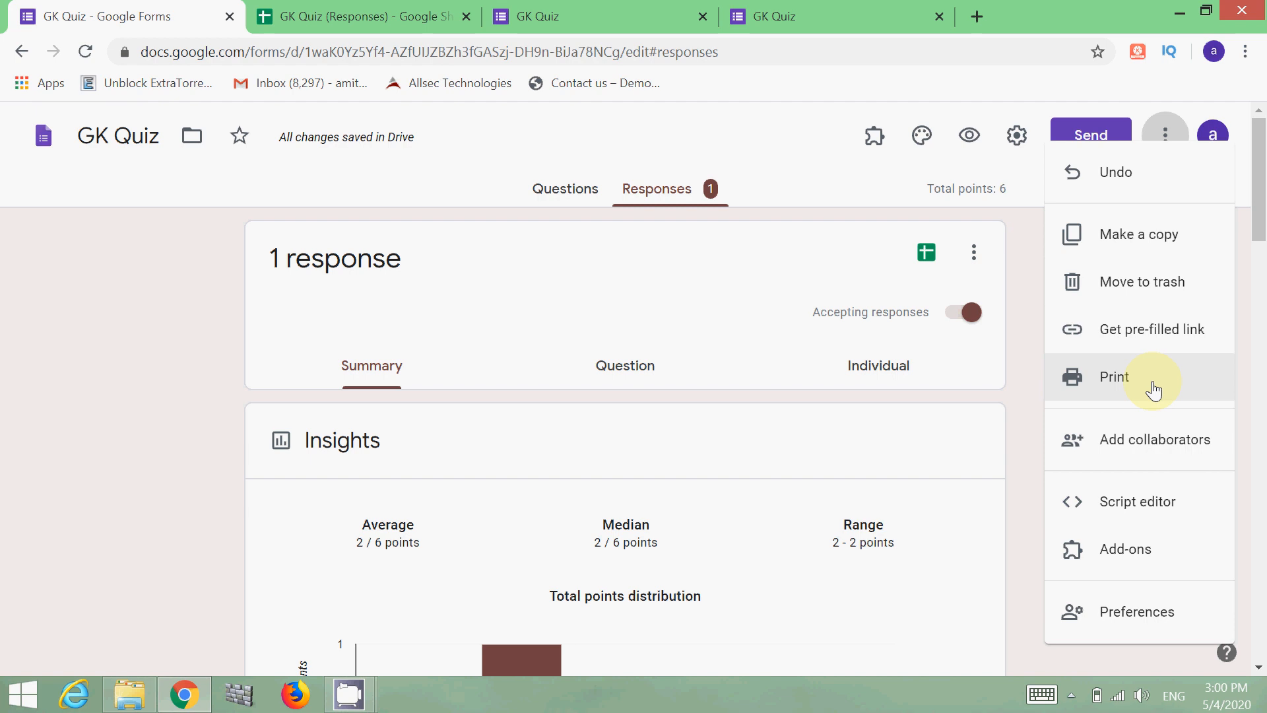
left_click(1150, 448)
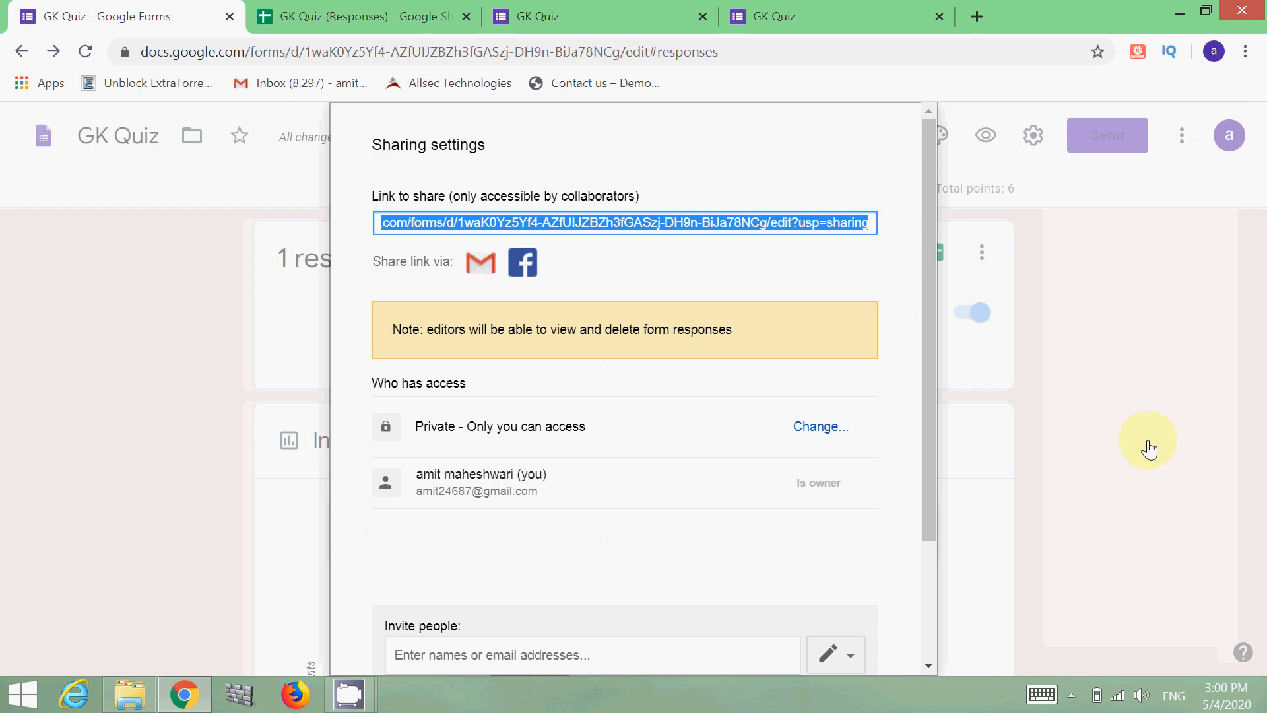
left_click_drag(932, 397, 727, 512)
left_click(614, 530)
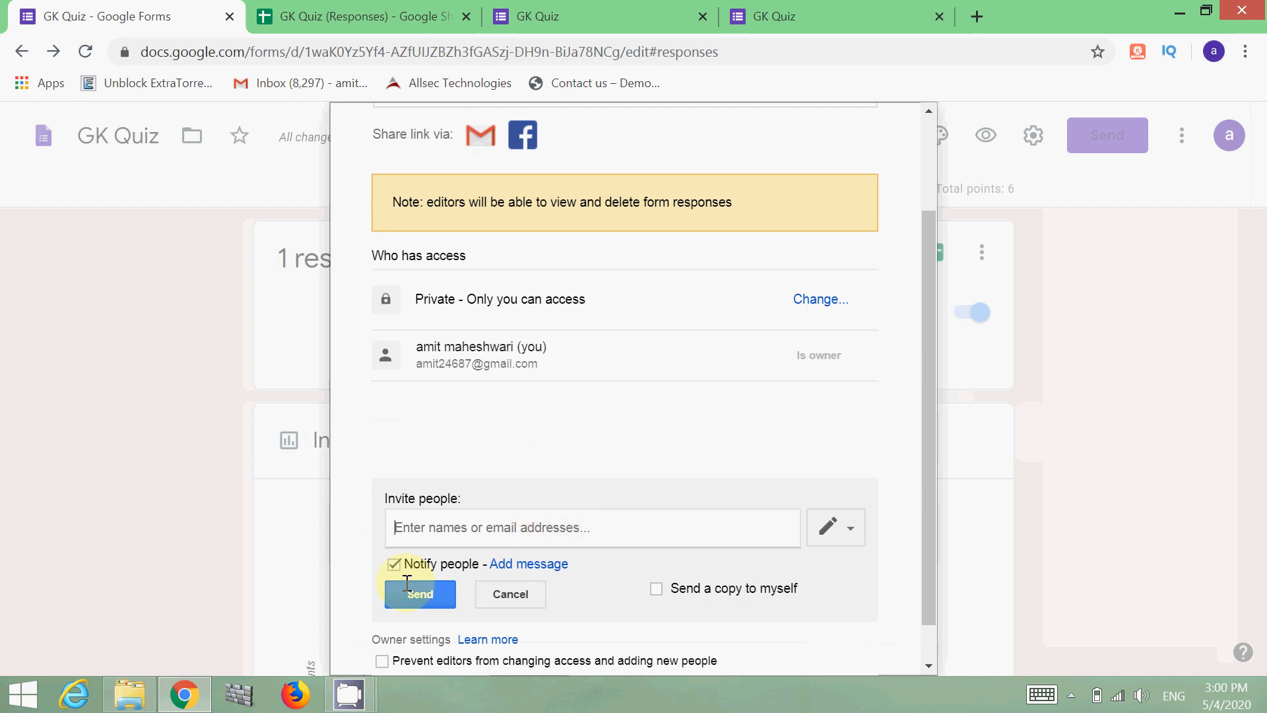
left_click(514, 593)
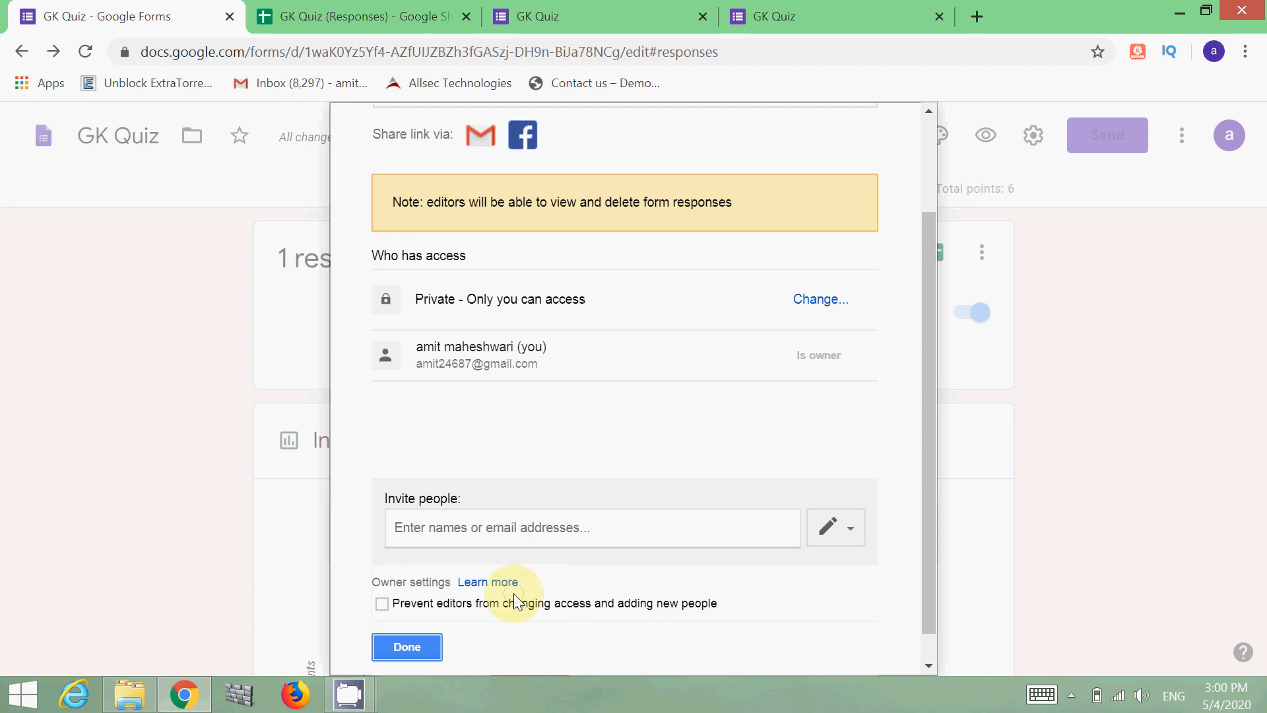
left_click(420, 648)
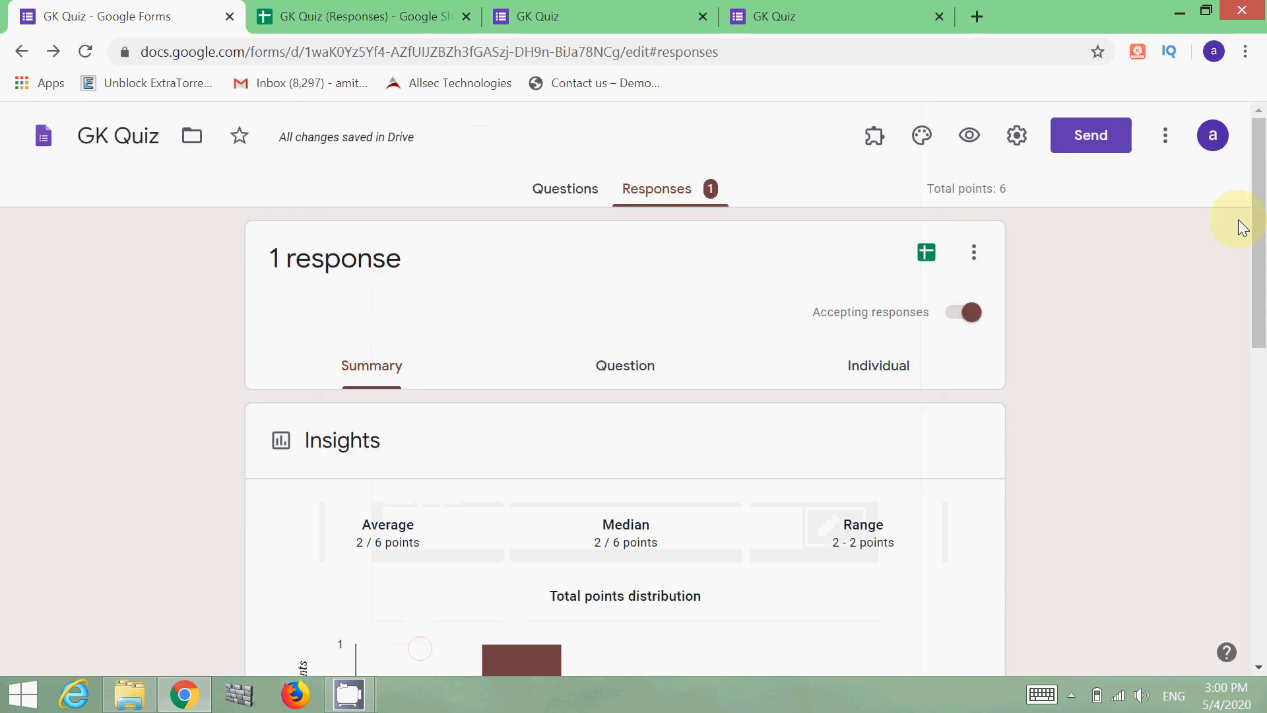
- View the default form and question settings in the preferences and cancel without changes
left_click(1166, 157)
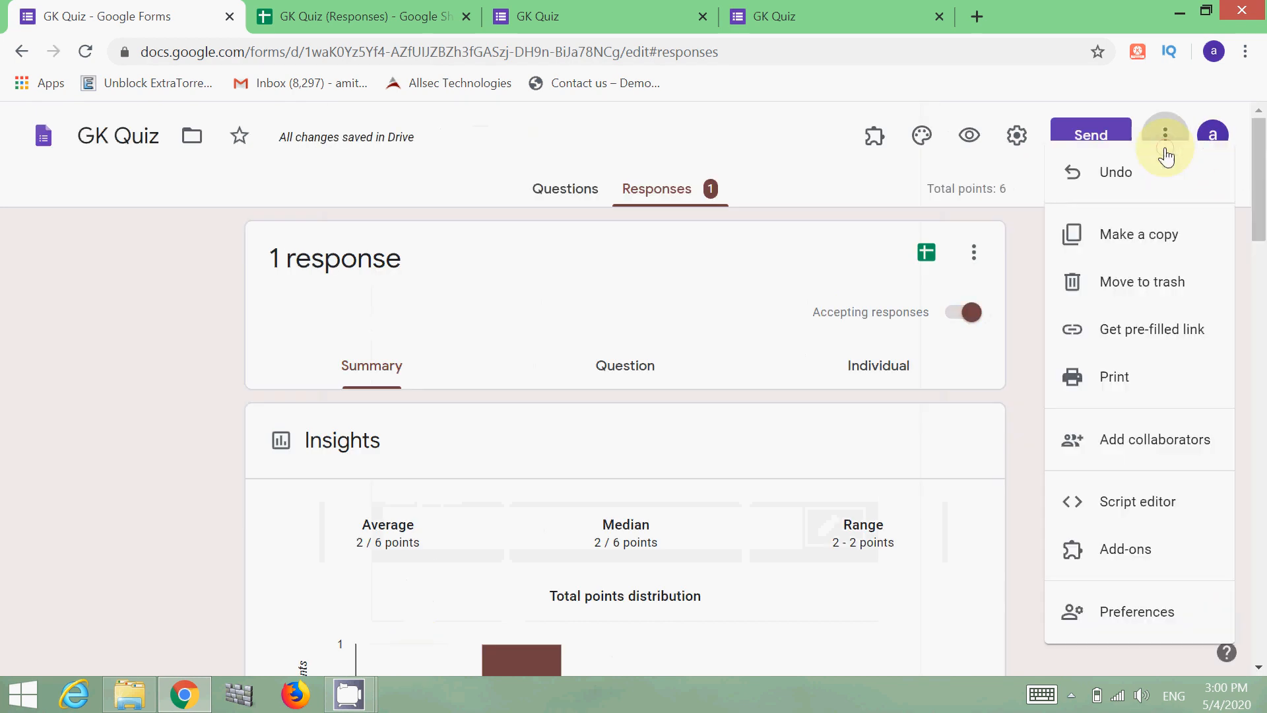
left_click(1144, 619)
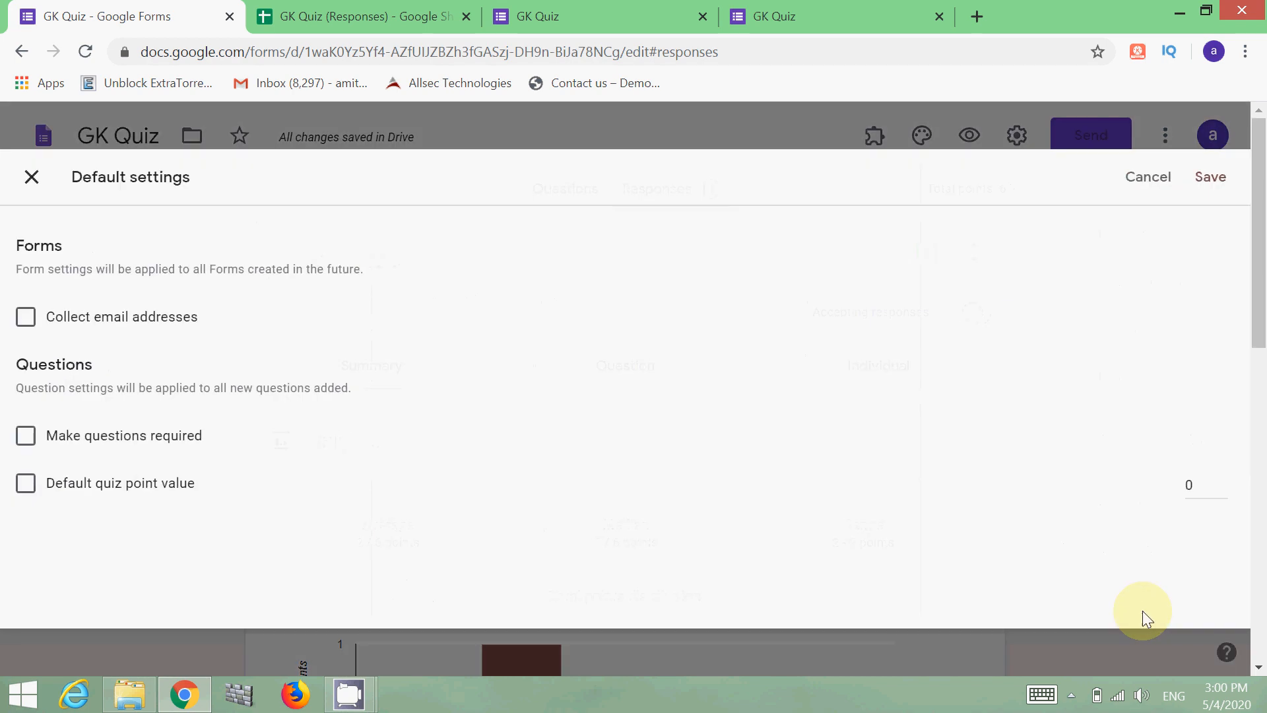
left_click(1147, 177)
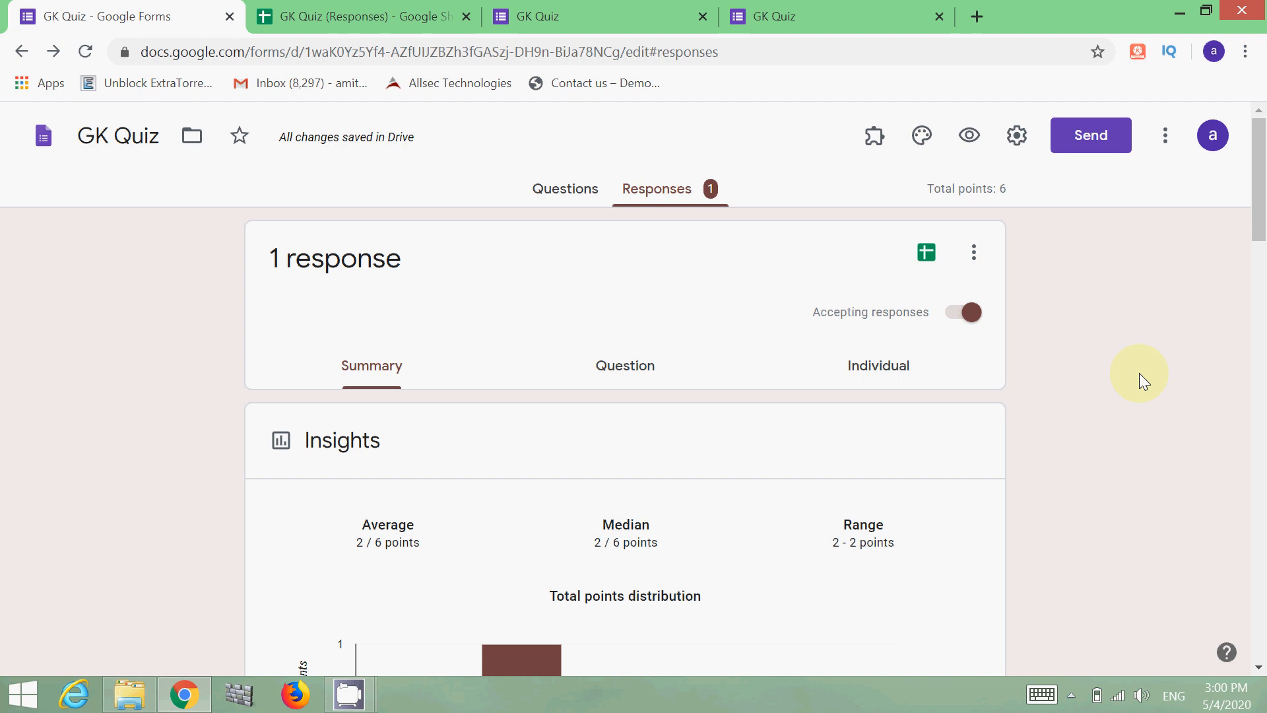
left_click(1178, 10)
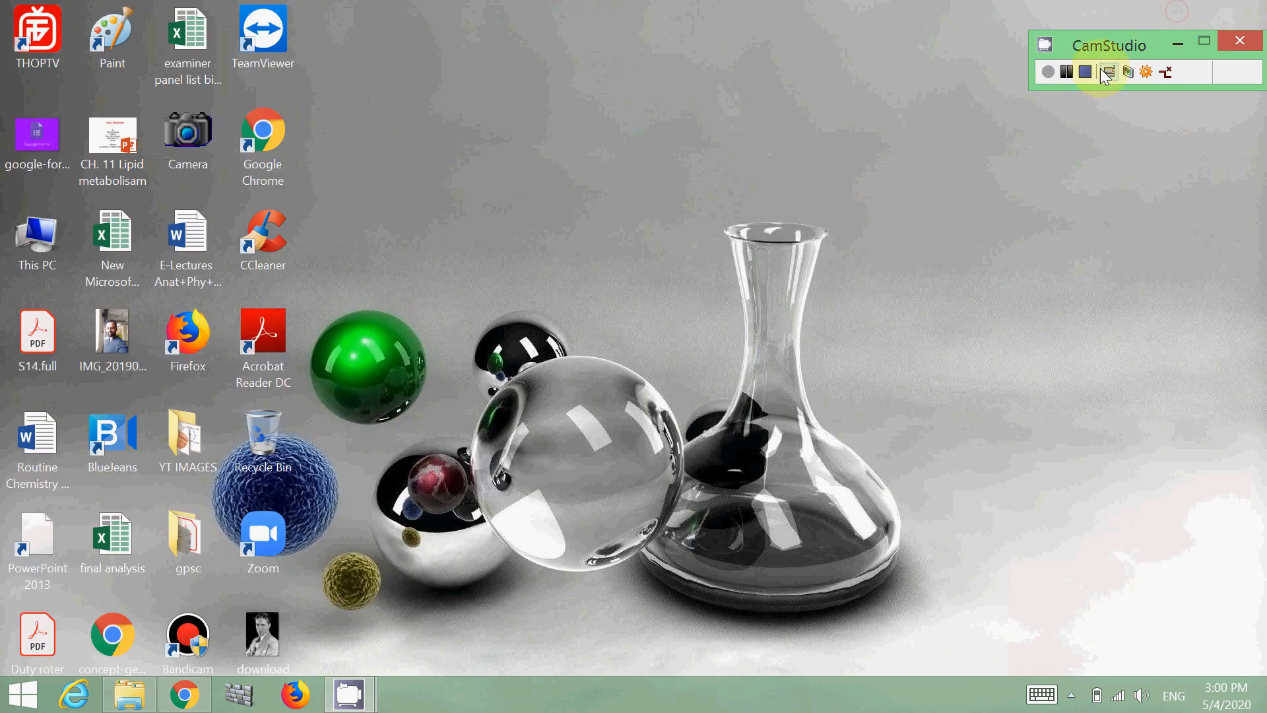